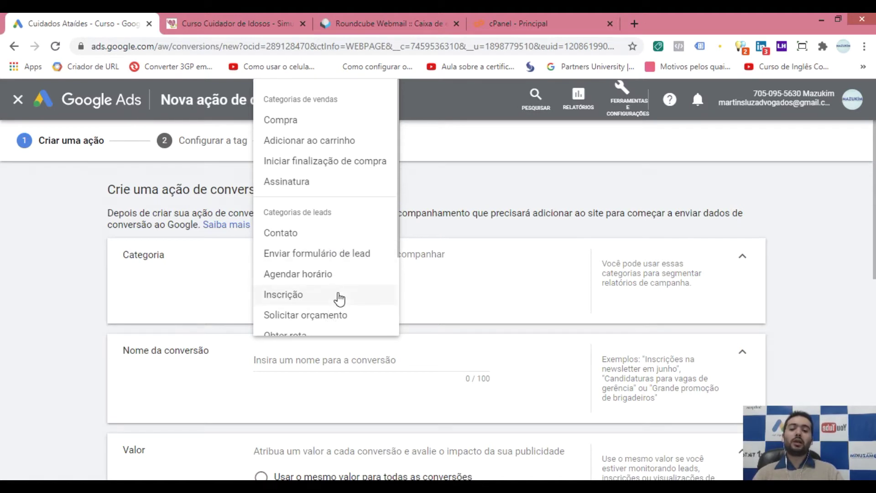
Step: Scroll down the new website conversion action form to its conversion category options
scroll(340, 306, down, 2)
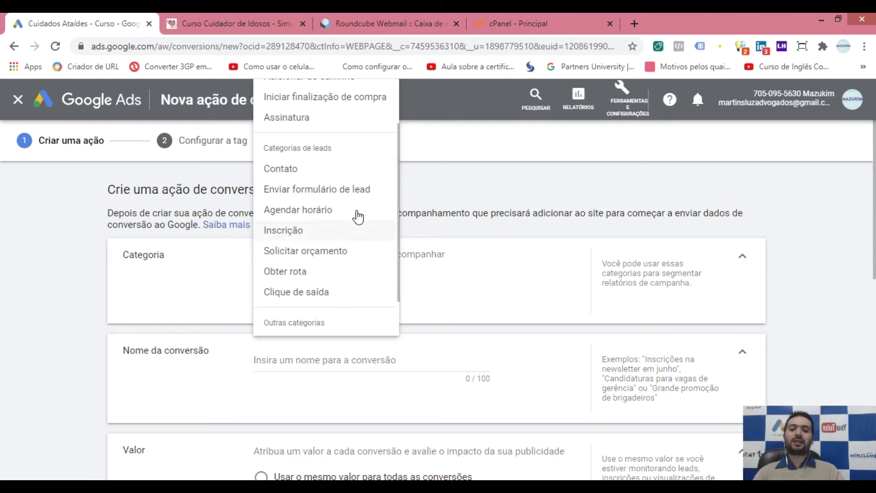
Step: Set the conversion action's category to Contato
drag(274, 148, 347, 151)
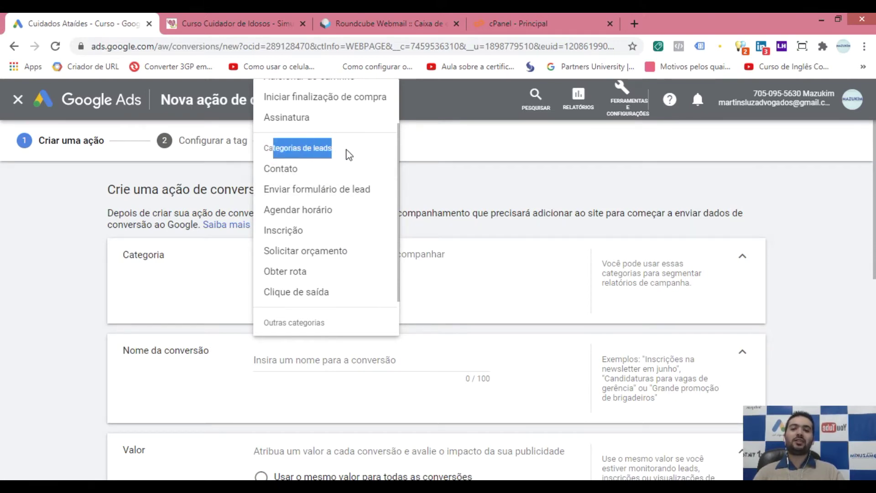
click(347, 151)
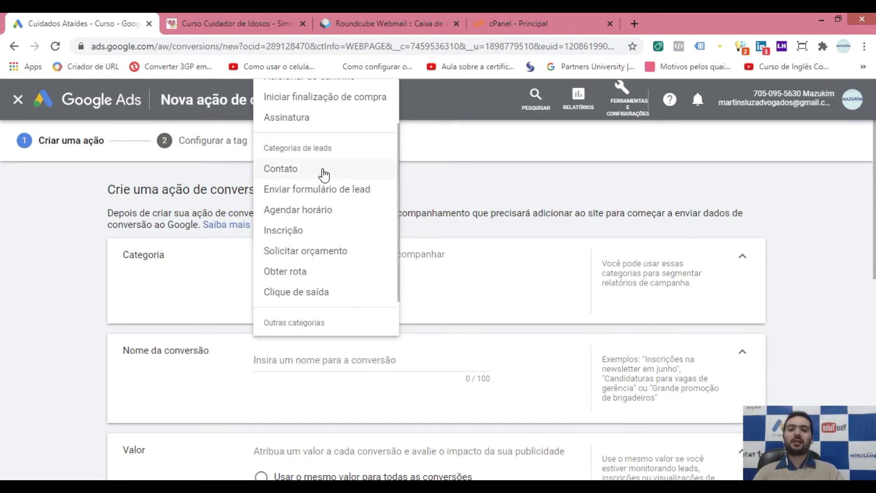
click(323, 173)
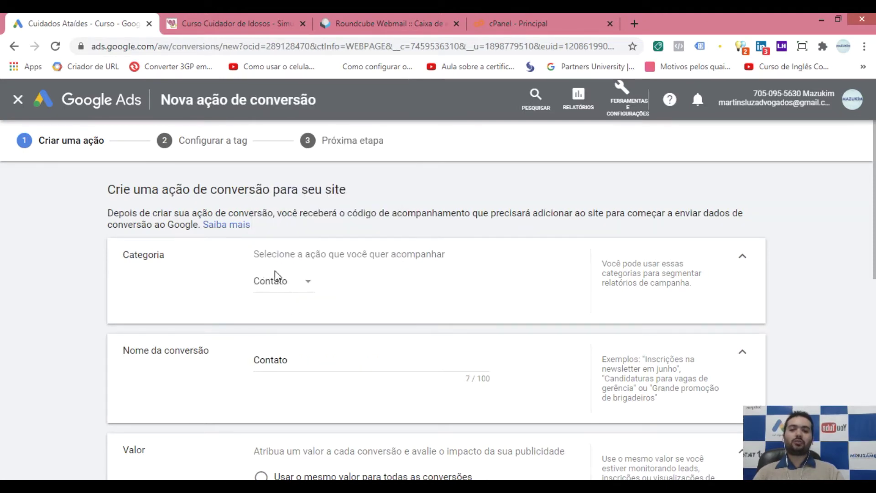
click(204, 18)
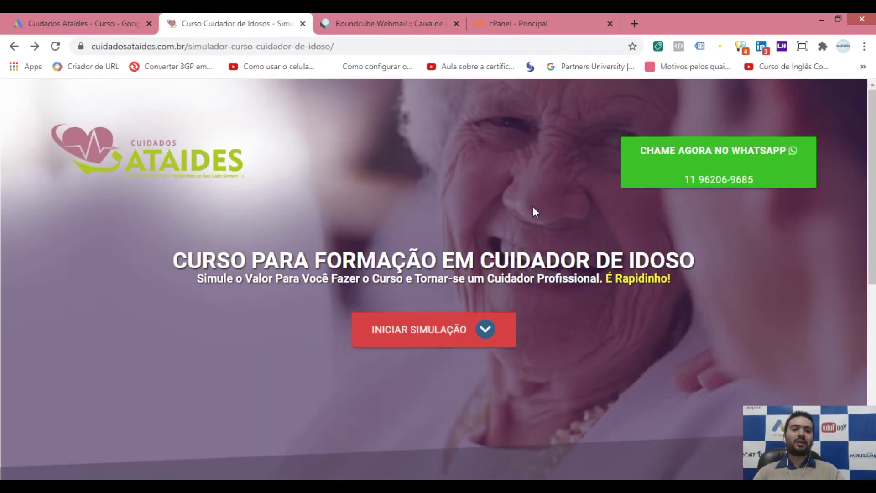
click(57, 20)
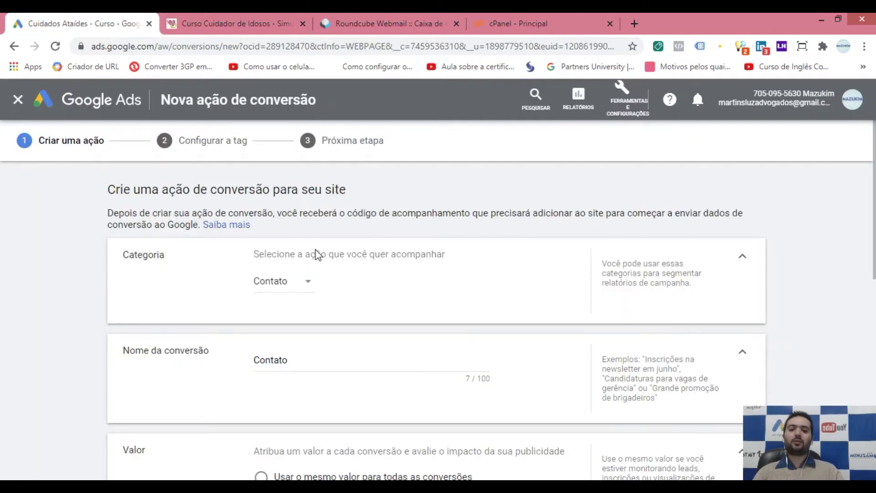
Step: Name the conversion 'Formulário de Contato', then start the course simulator's price simulation
scroll(297, 274, down, 2)
drag(124, 286, 201, 288)
click(215, 286)
drag(308, 294, 241, 301)
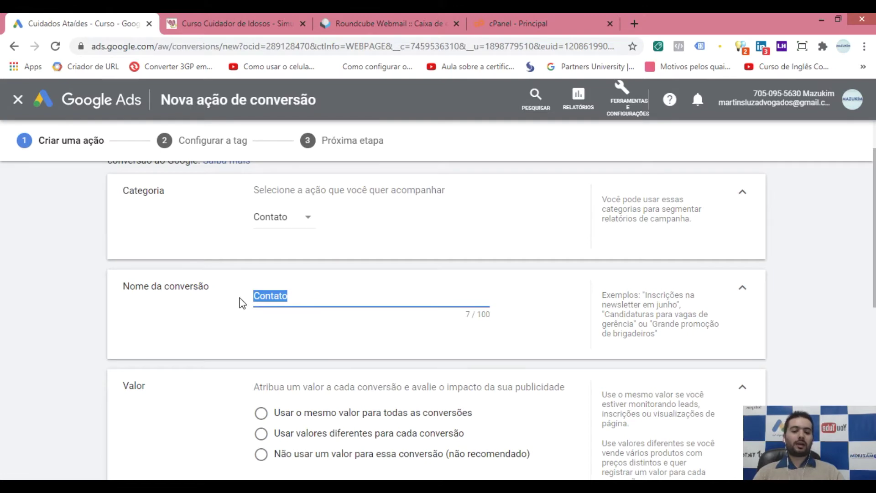
text(Form)
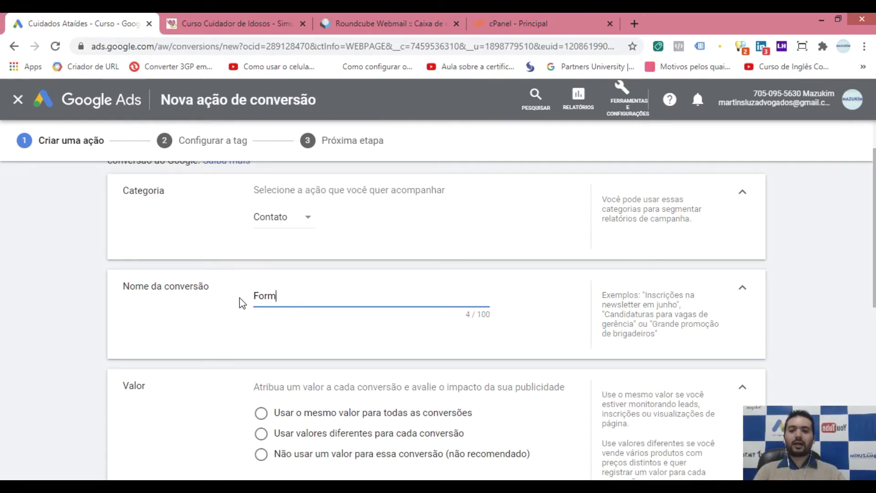
text(ulário de Contato)
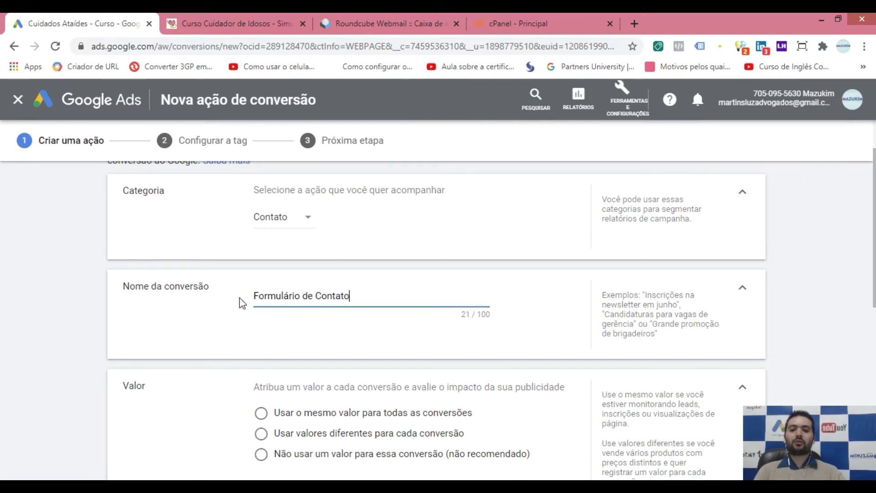
click(220, 15)
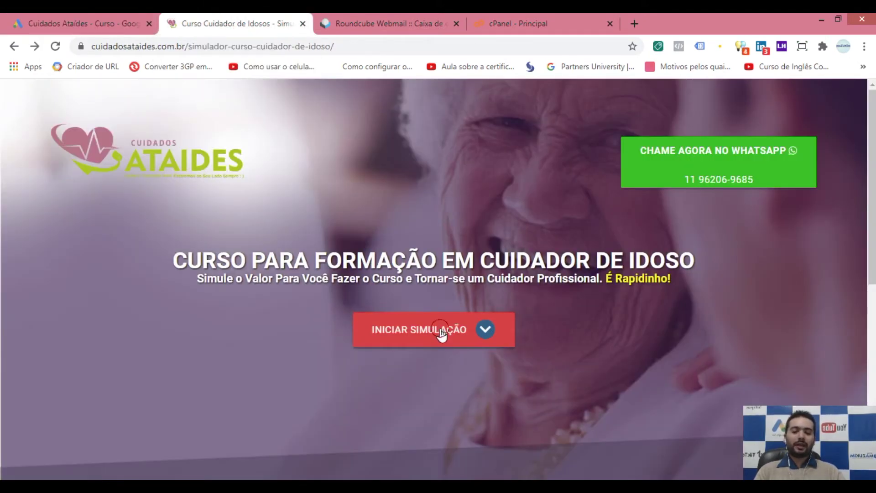
click(442, 336)
Step: Answer the simulator questions, starting with 'no' to already being a caregiver, and autofill the test name
click(534, 407)
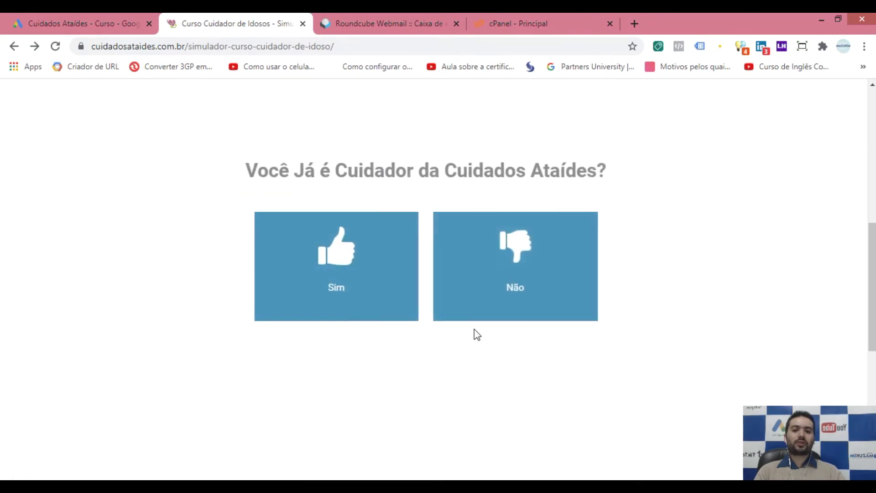
click(475, 317)
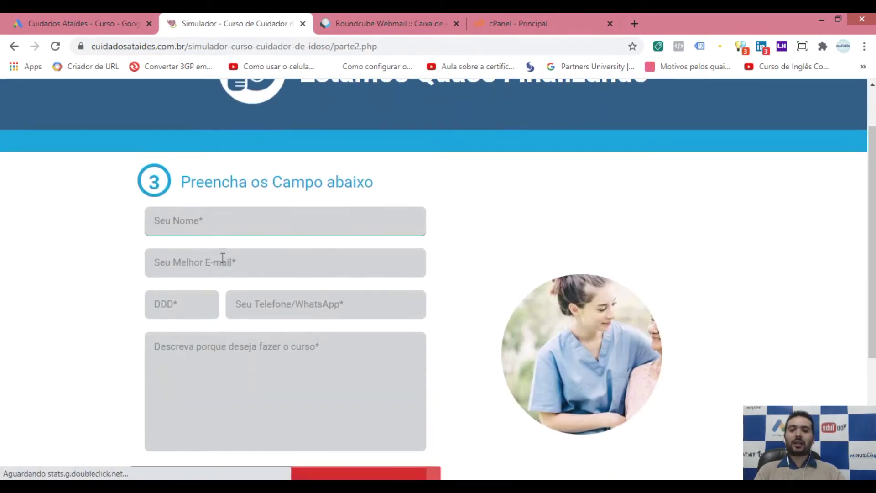
text(te)
click(215, 255)
Step: Autofill the test e-mail and area code 11, enter reason 'teste', and return to Google Ads
click(207, 294)
click(207, 269)
text(t)
click(184, 201)
click(186, 305)
click(212, 364)
text(teste)
scroll(144, 388, down, 1)
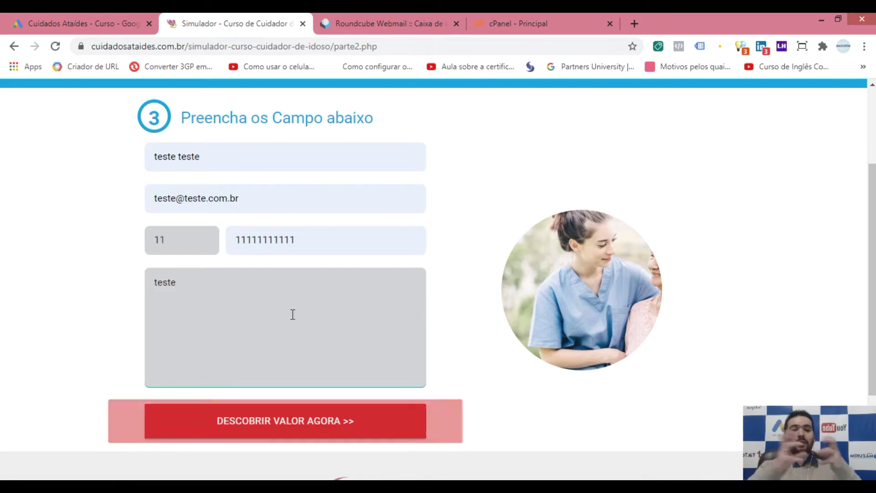
click(89, 18)
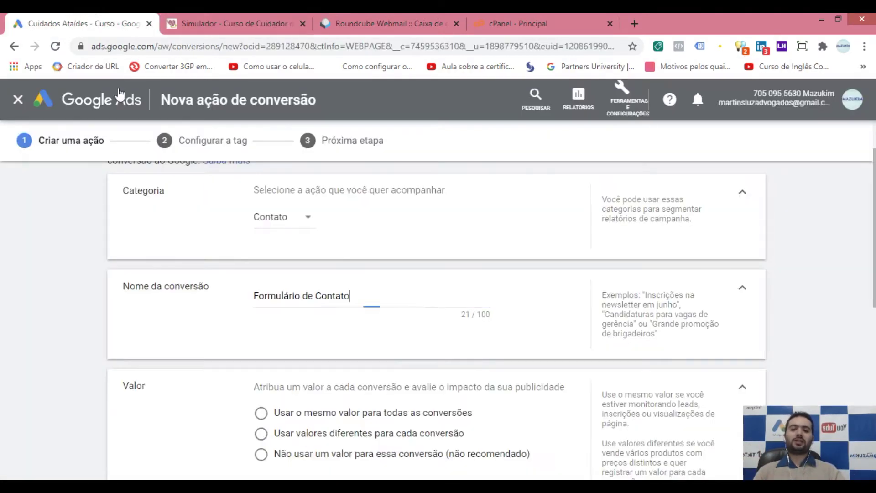
Step: Under Valor, choose 'Não usar um valor para essa conversão (não recomendado)'
scroll(269, 262, down, 3)
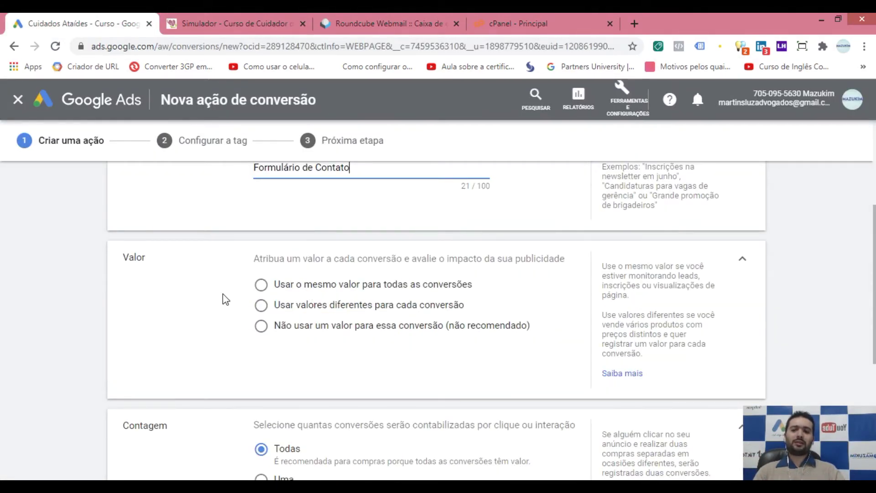
click(175, 274)
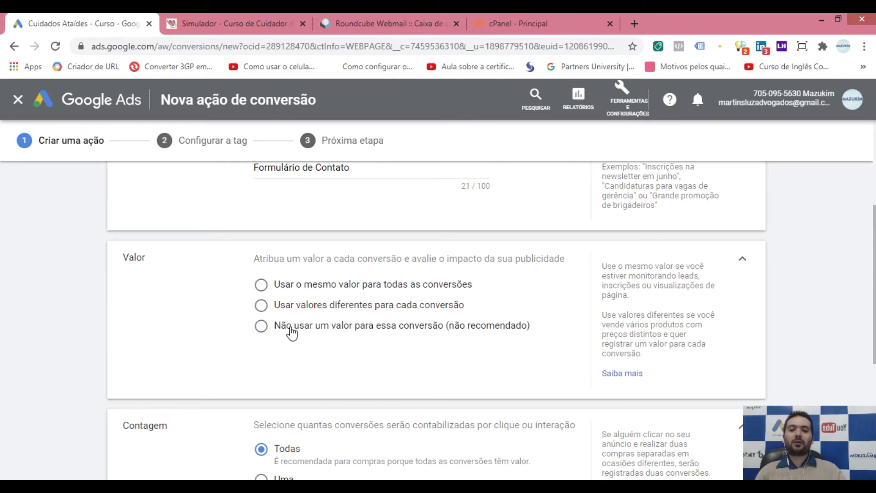
click(344, 334)
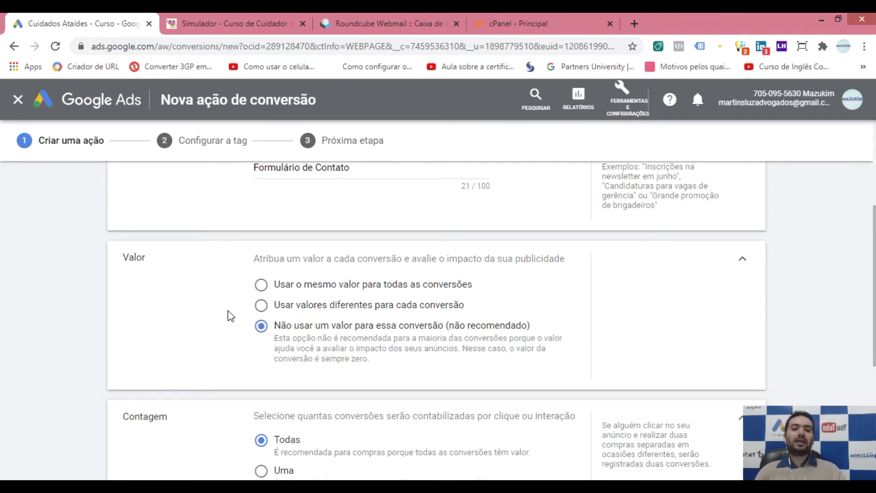
Step: Review the Contagem options, then go to the simulator tab with the filled contact form
scroll(340, 306, down, 3)
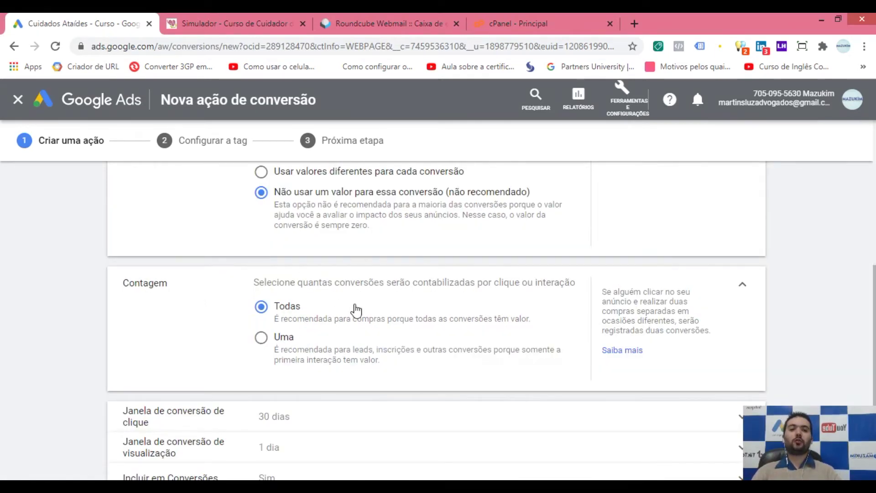
click(221, 20)
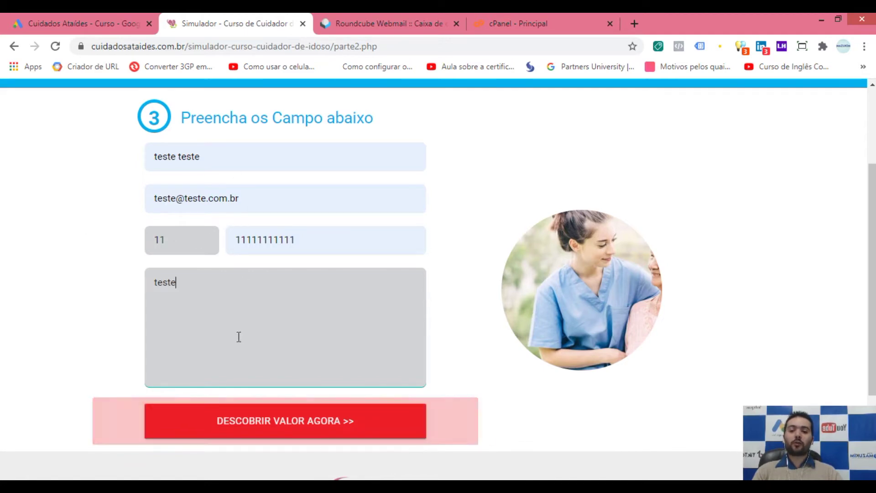
Step: Submit the test form via DESCOBRIR VALOR AGORA, go back, resubmit, and return to Google Ads
click(294, 425)
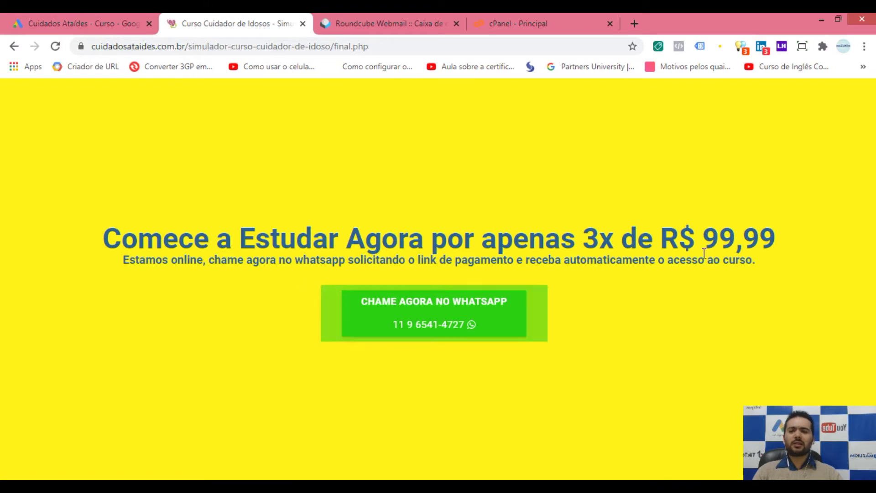
click(14, 46)
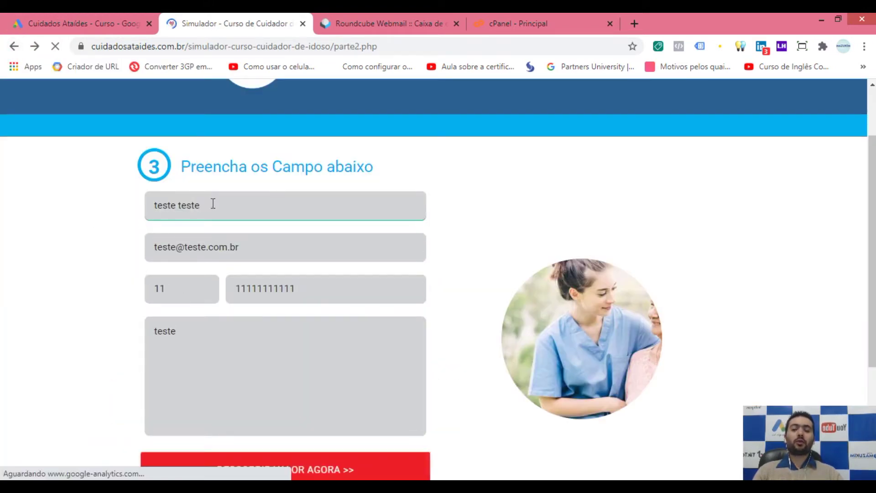
scroll(211, 278, down, 1)
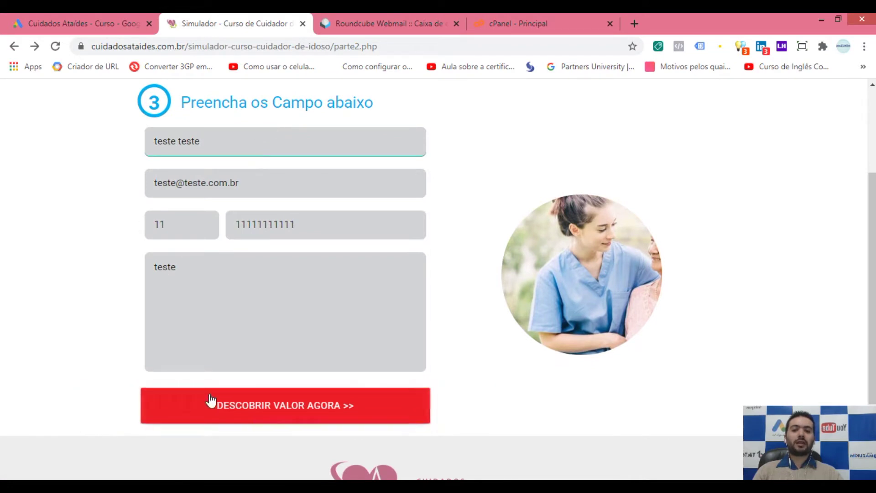
click(277, 412)
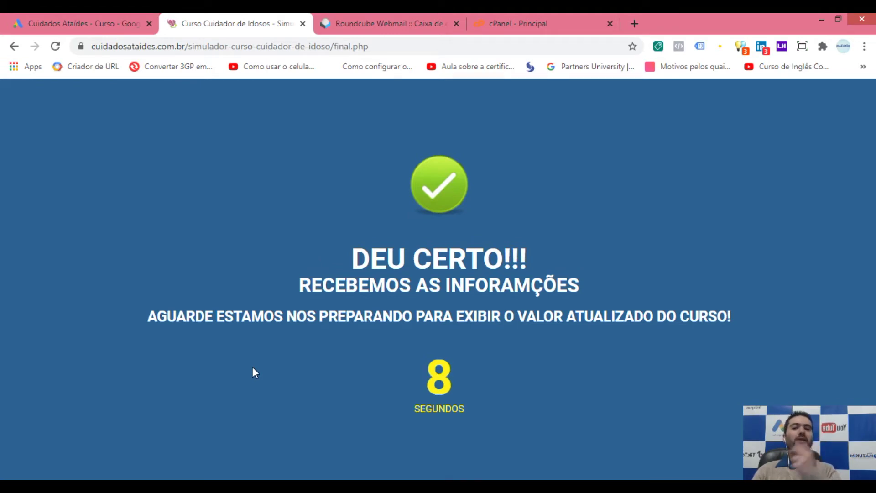
click(98, 15)
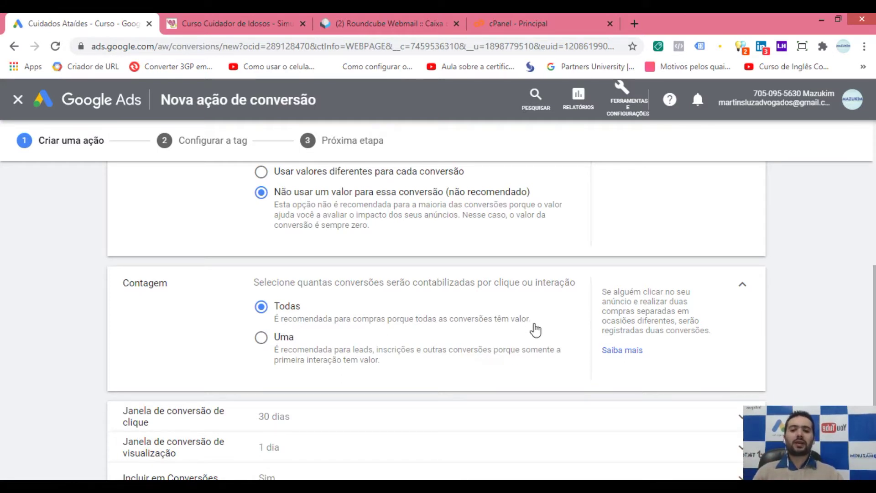
Step: Set Contagem to 'Uma' instead of 'Todas' and scroll down to CRIAR E CONTINUAR
scroll(295, 299, down, 2)
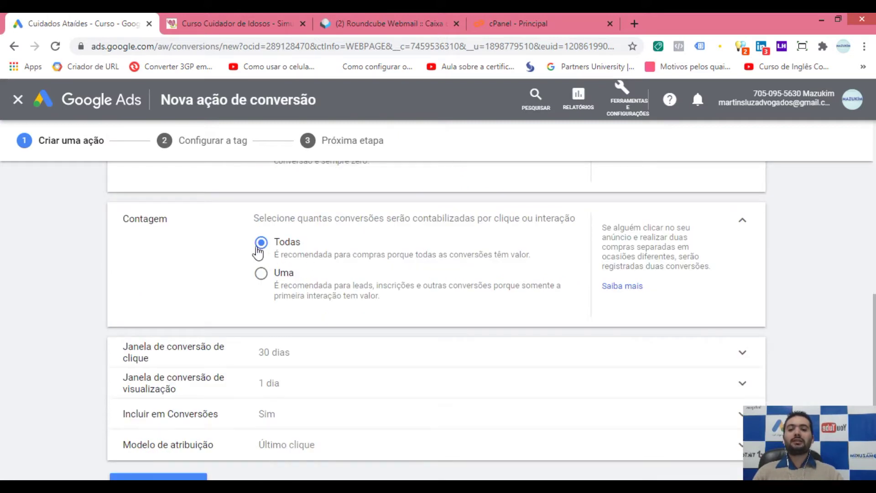
click(278, 280)
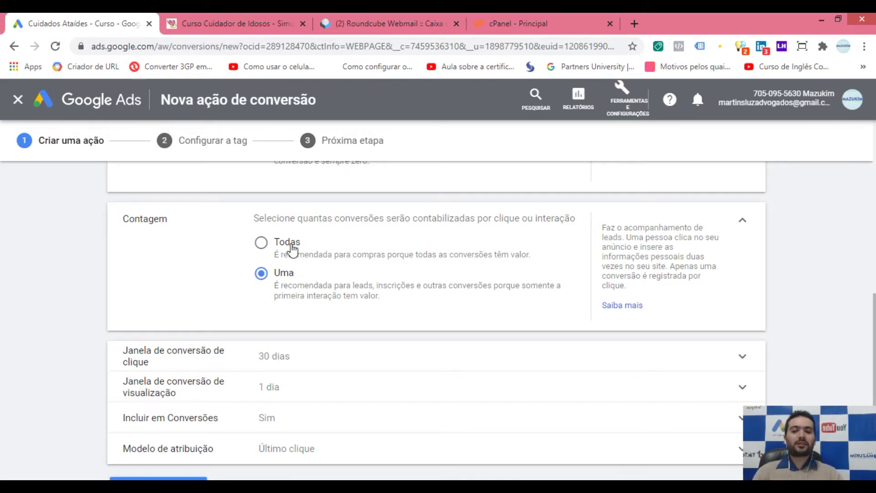
click(255, 250)
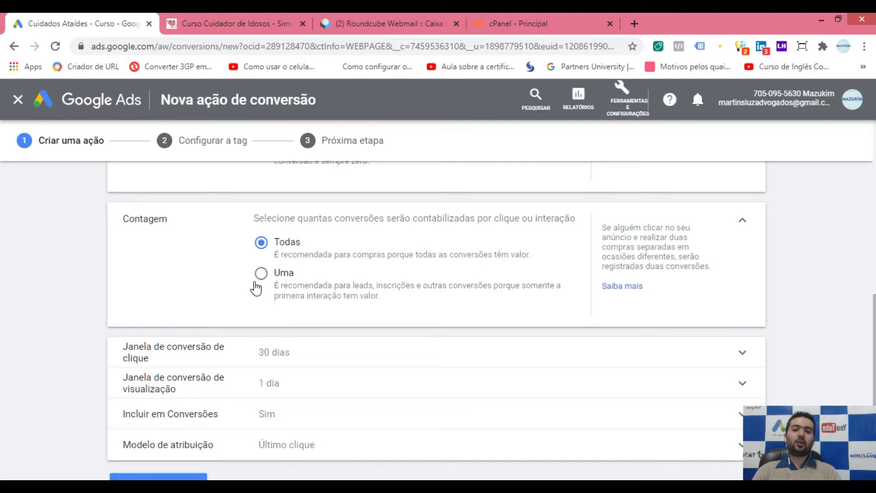
click(278, 289)
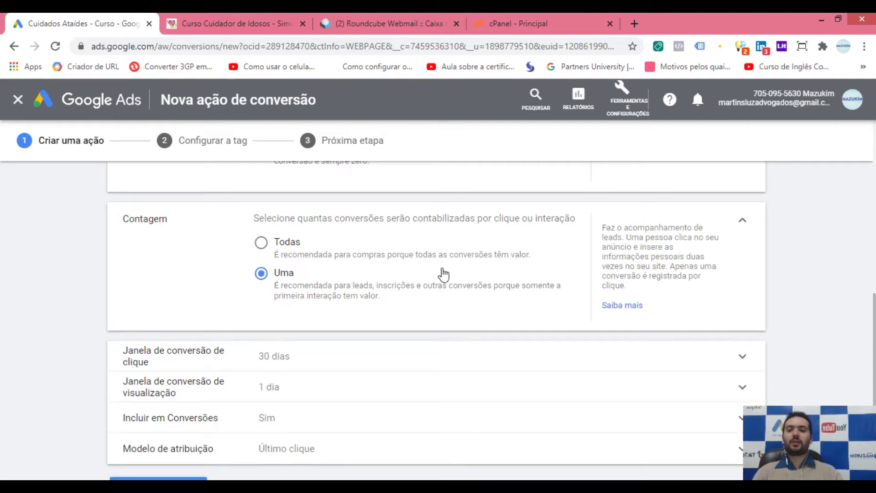
scroll(450, 267, down, 2)
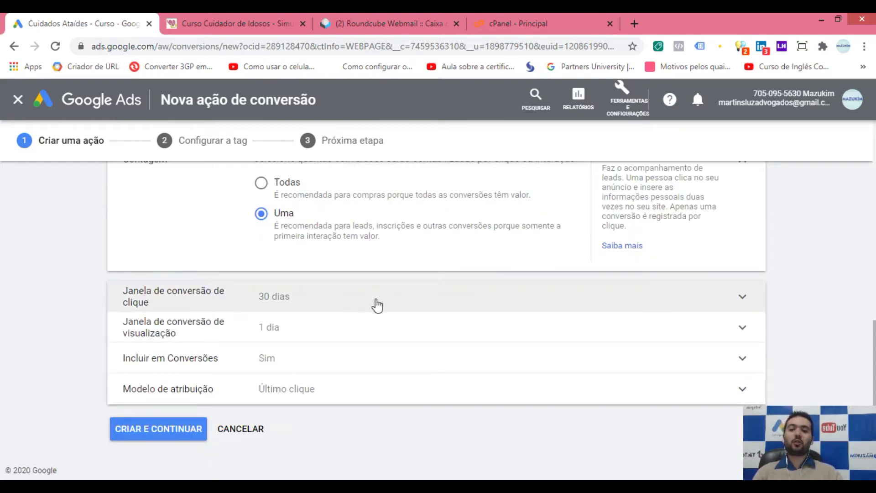
Step: Expand 'Janela de conversão de clique' and check its duration choices, keeping 30 dias
click(406, 299)
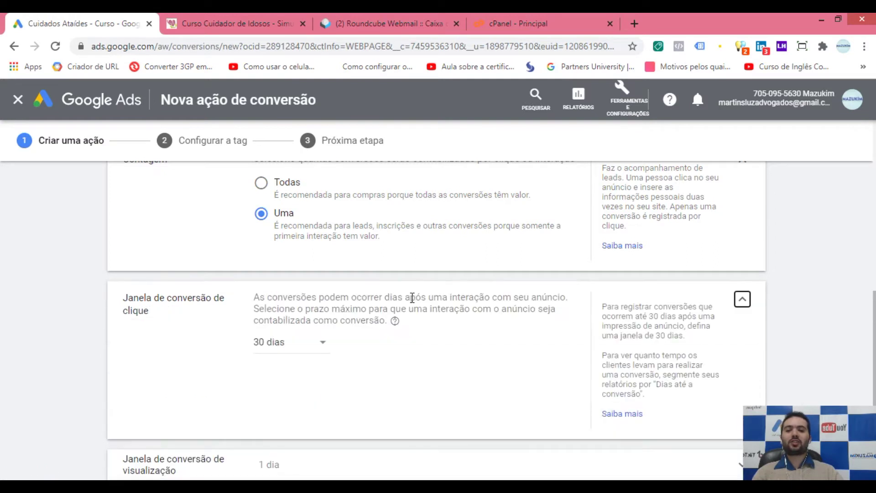
click(313, 346)
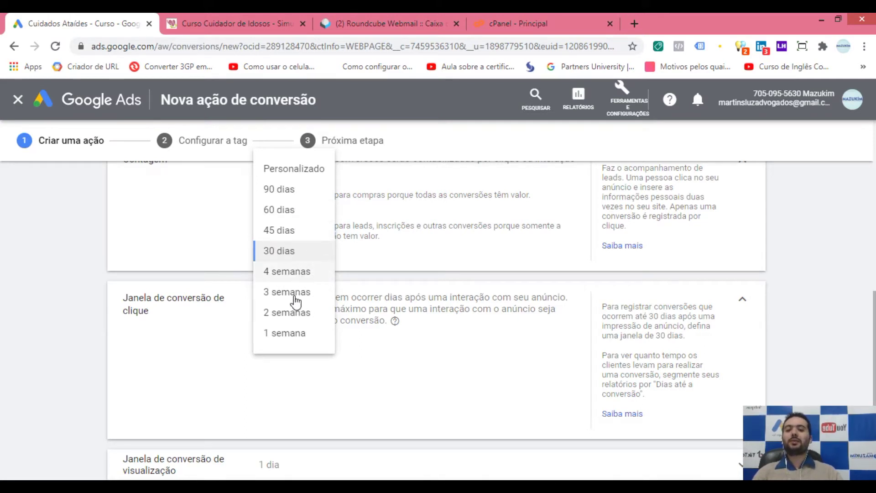
click(325, 409)
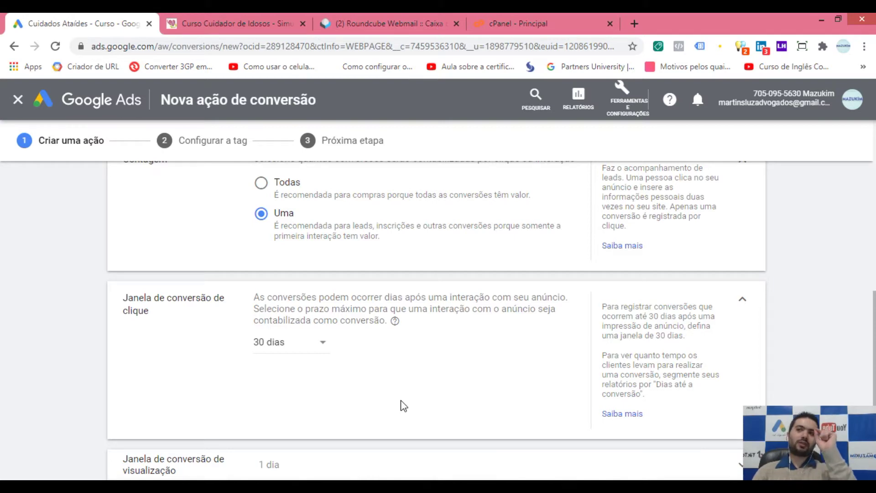
Step: Step back and forward through the course simulator pages to reach its landing page again
click(222, 24)
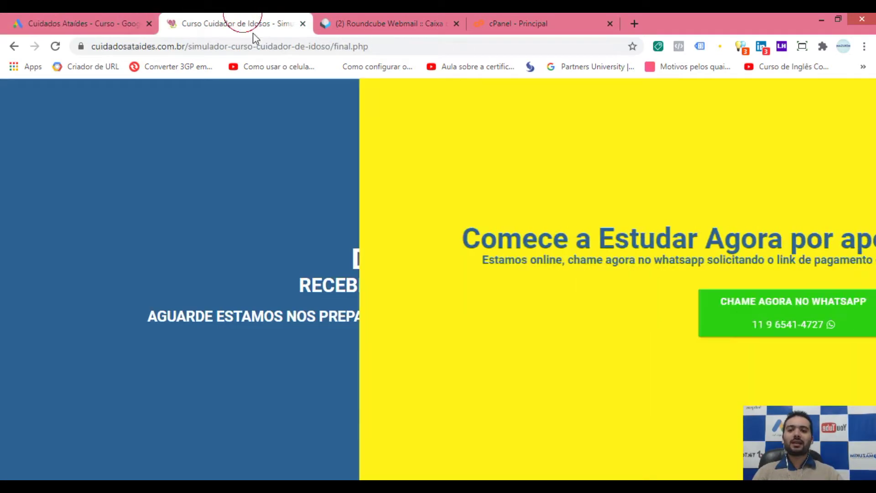
click(14, 47)
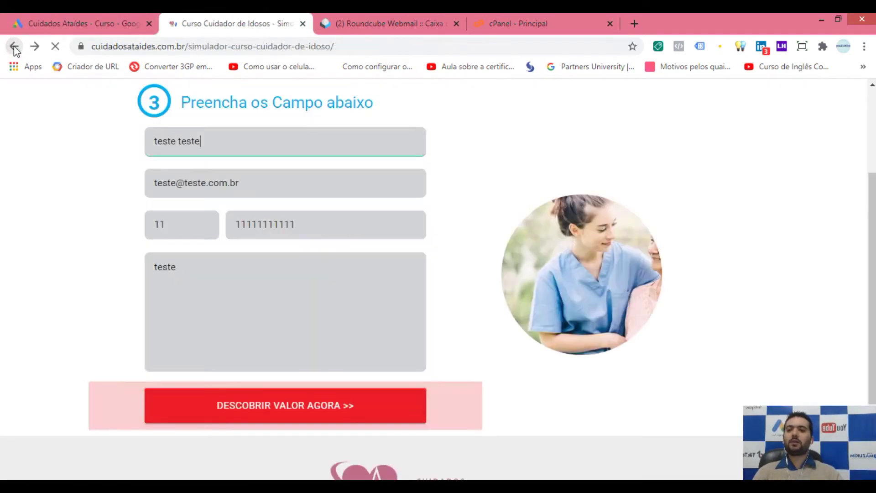
click(15, 47)
click(14, 47)
click(35, 46)
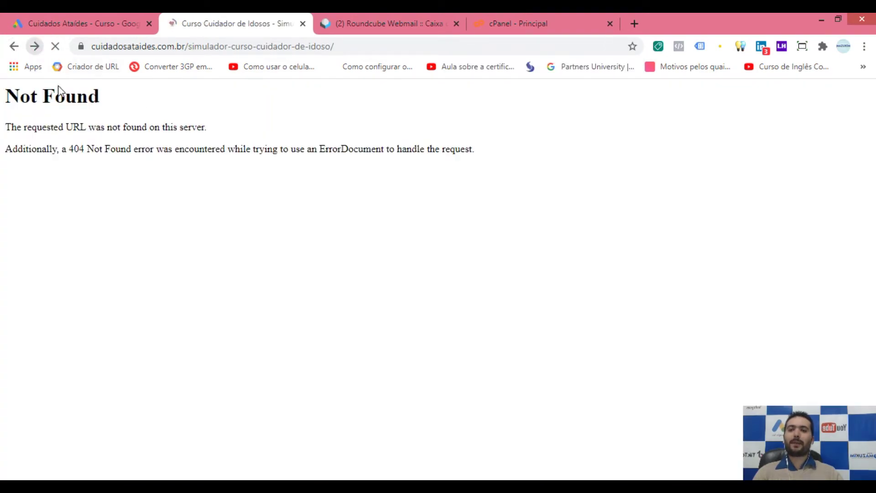
scroll(411, 274, down, 3)
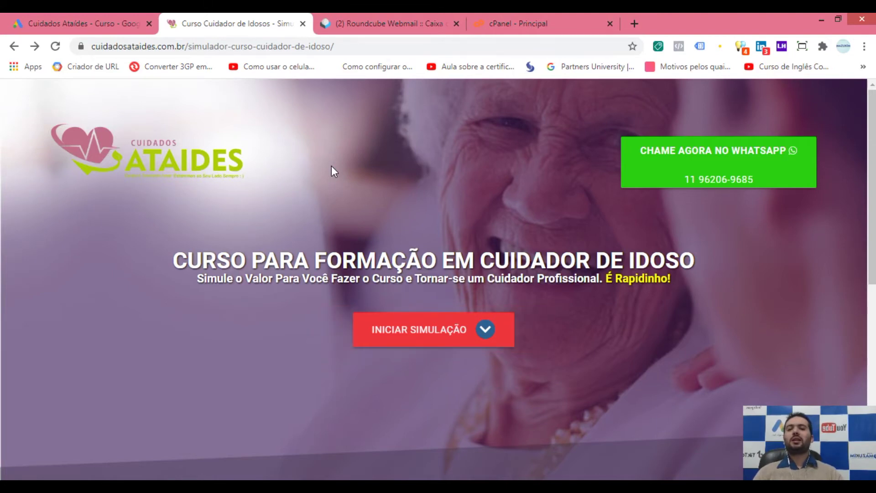
click(49, 24)
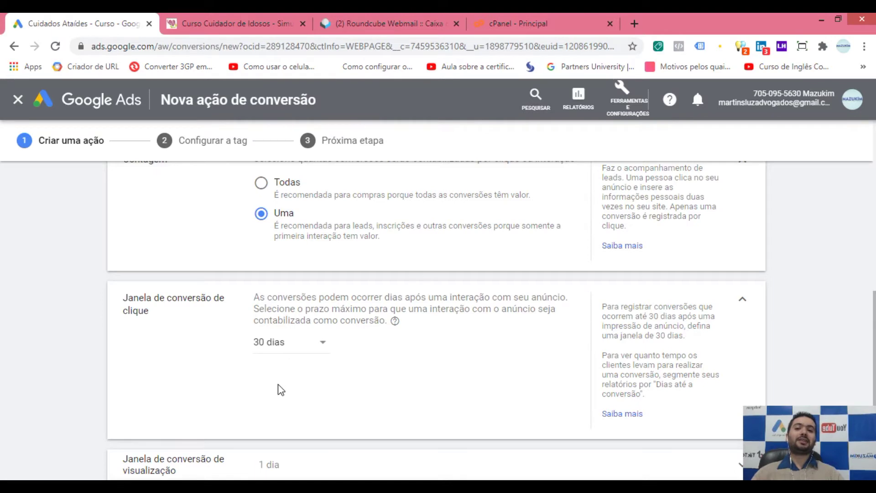
click(231, 24)
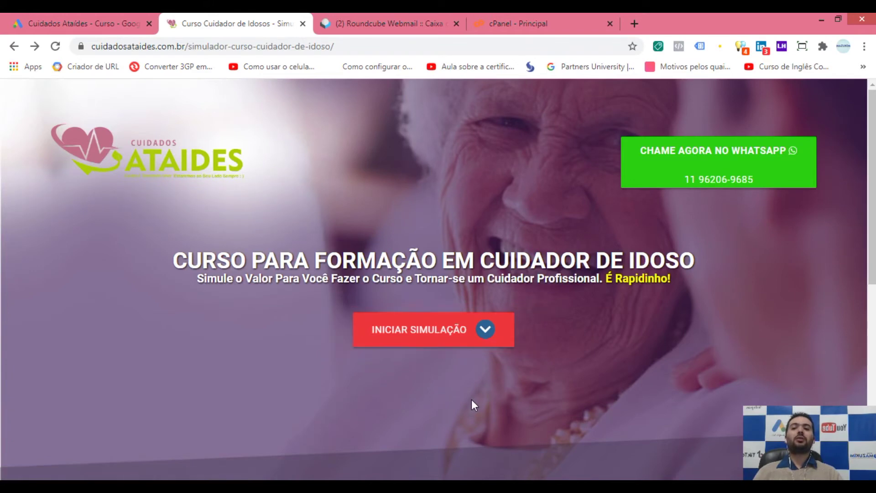
Step: Return to the Google Ads 'Nova ação de conversão' form and scroll down it
click(102, 22)
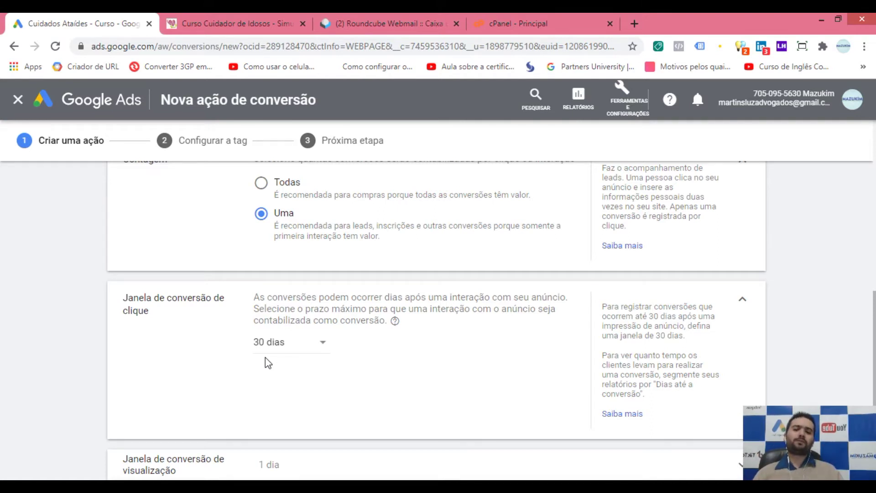
scroll(290, 315, down, 1)
click(300, 287)
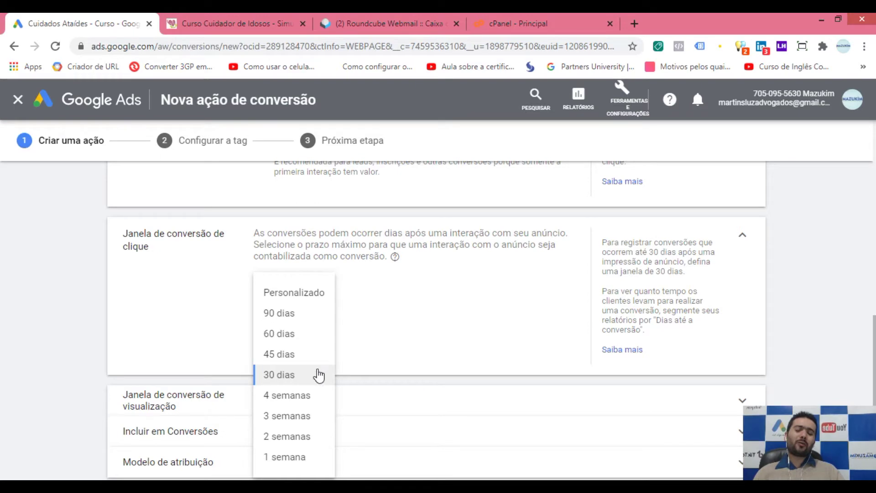
click(429, 343)
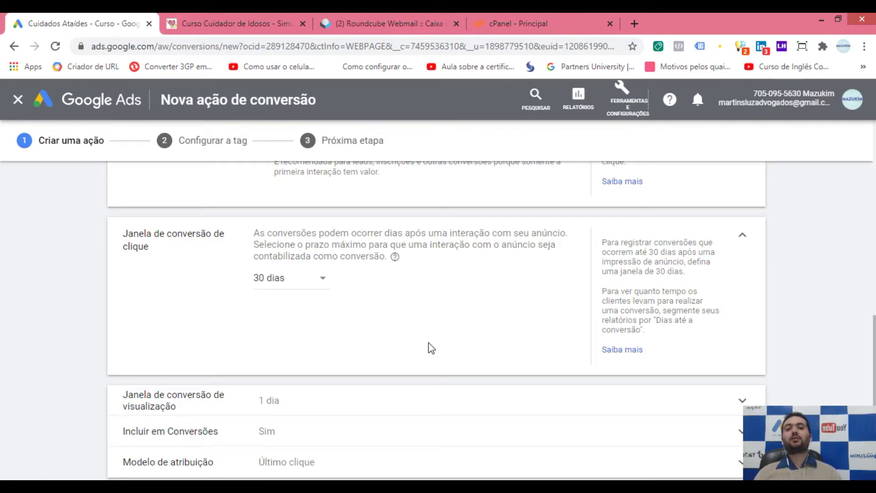
click(306, 286)
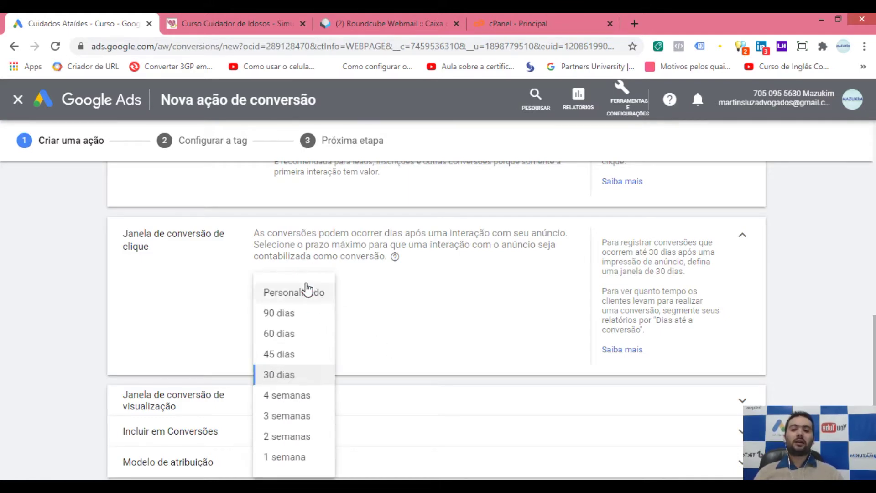
click(306, 459)
click(391, 328)
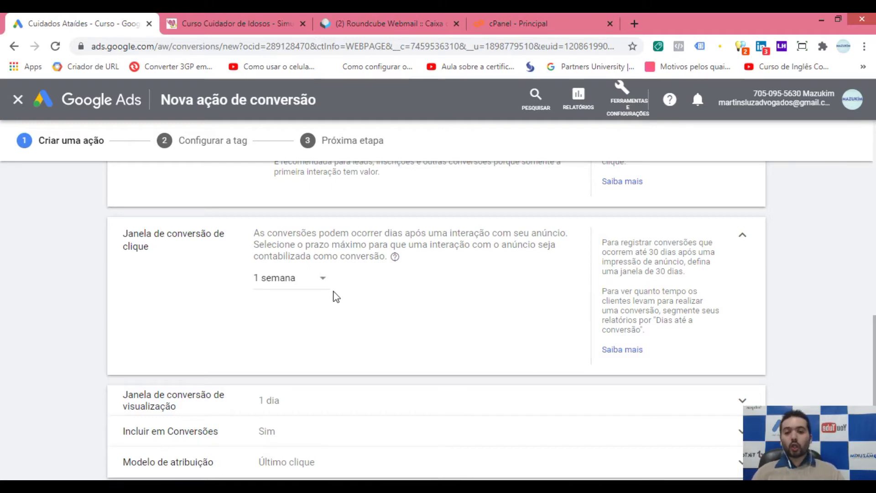
click(303, 280)
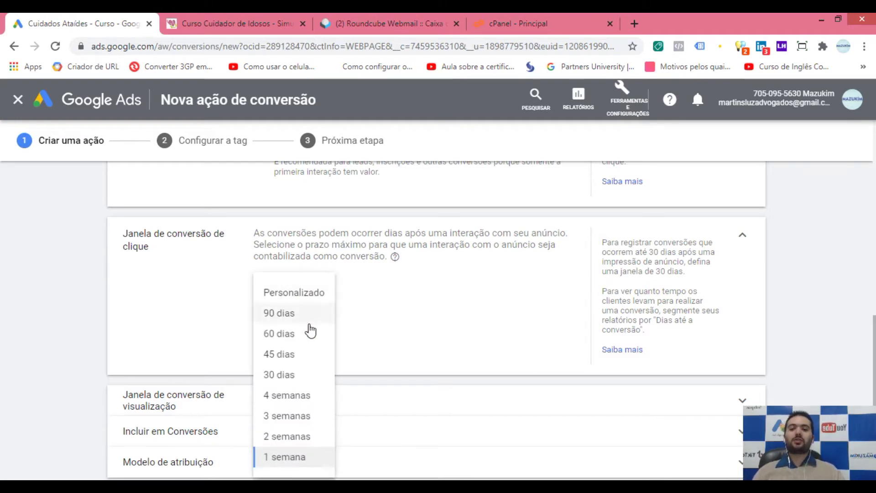
click(302, 372)
scroll(397, 326, down, 1)
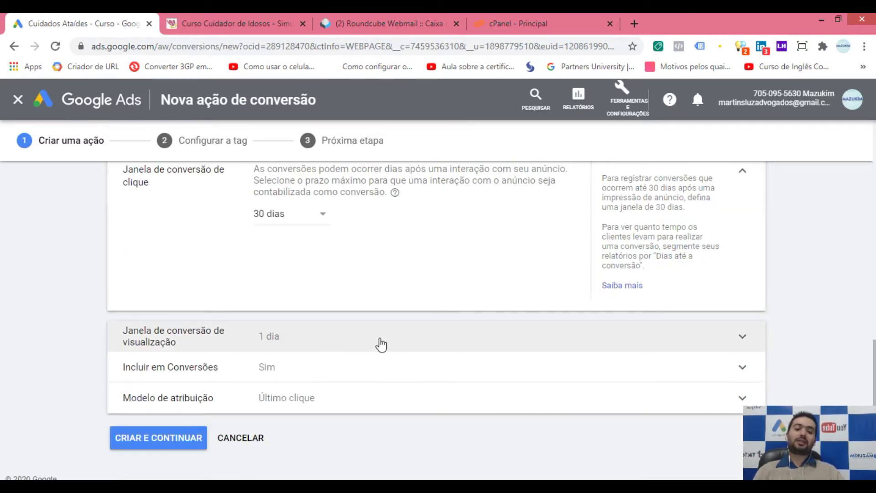
scroll(393, 321, down, 1)
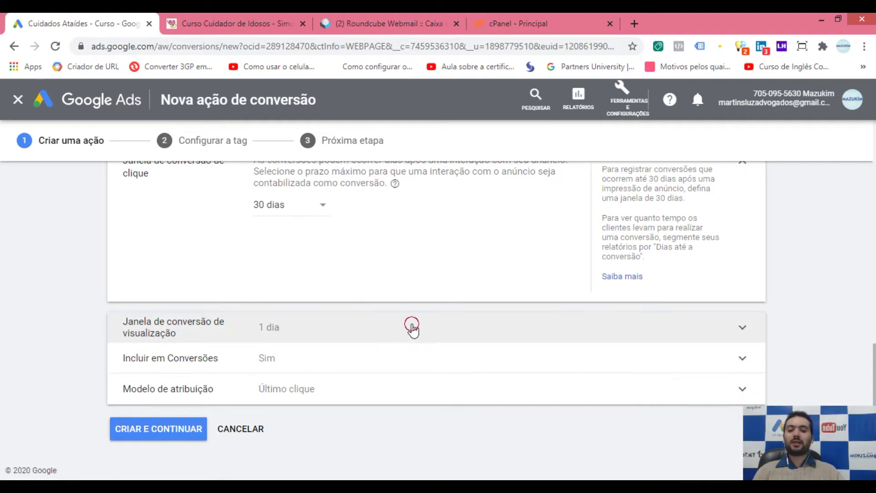
Step: Review the view-through conversion window choices, leaving the window at 1 dia
click(412, 328)
click(316, 365)
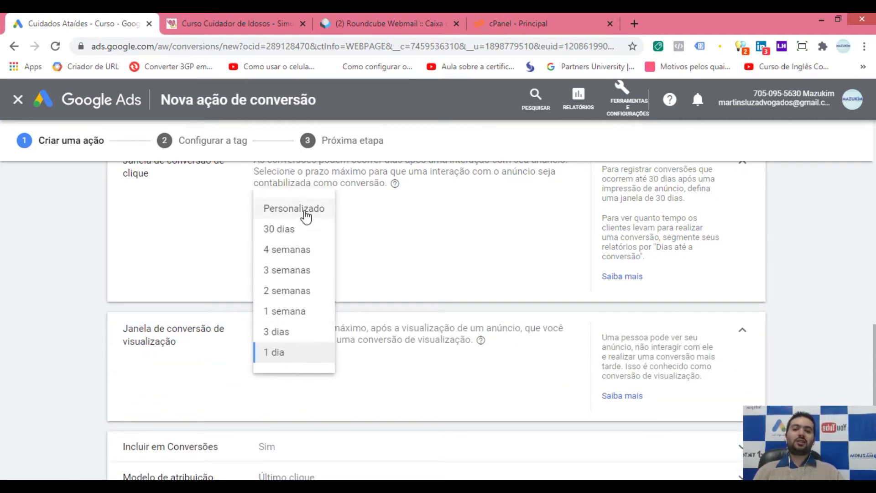
click(174, 361)
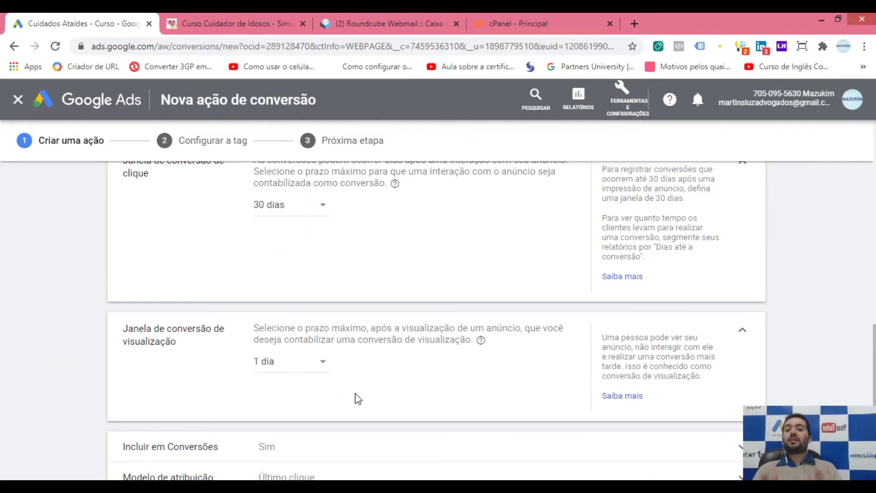
click(743, 330)
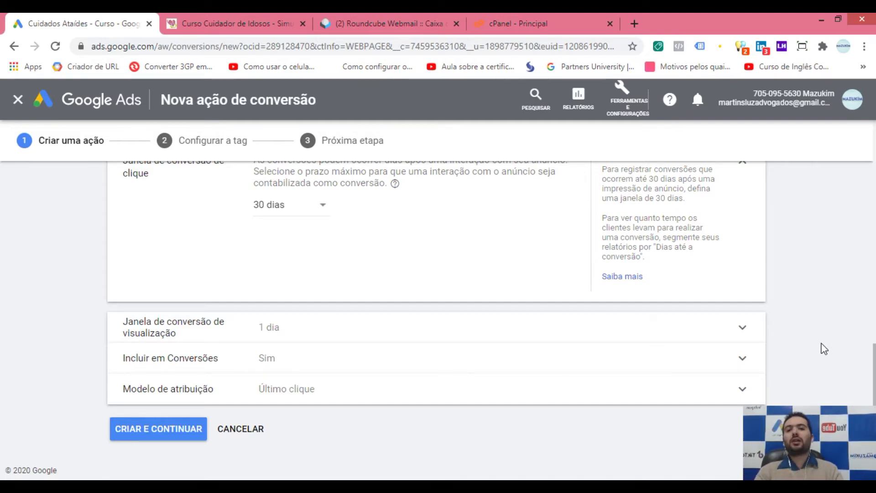
Step: Try a Personalizado view-through window day count, then set it back to 1 dia
click(370, 325)
click(298, 375)
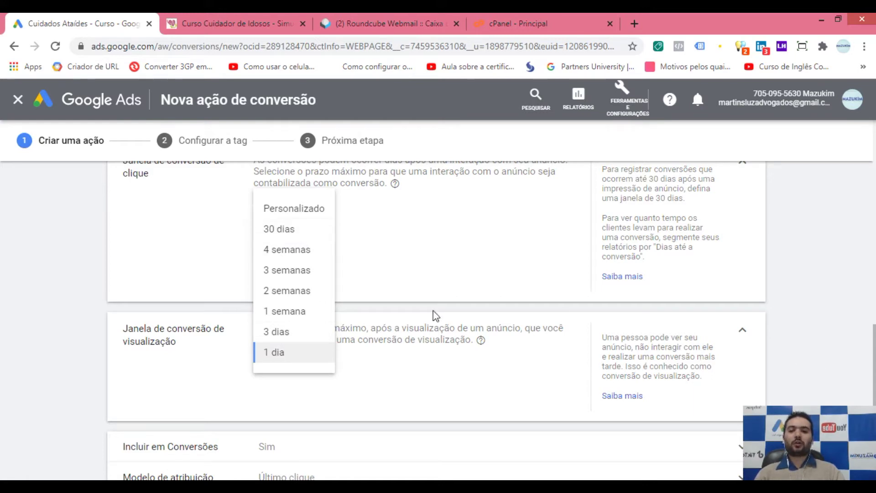
click(294, 217)
click(371, 364)
double_click(356, 361)
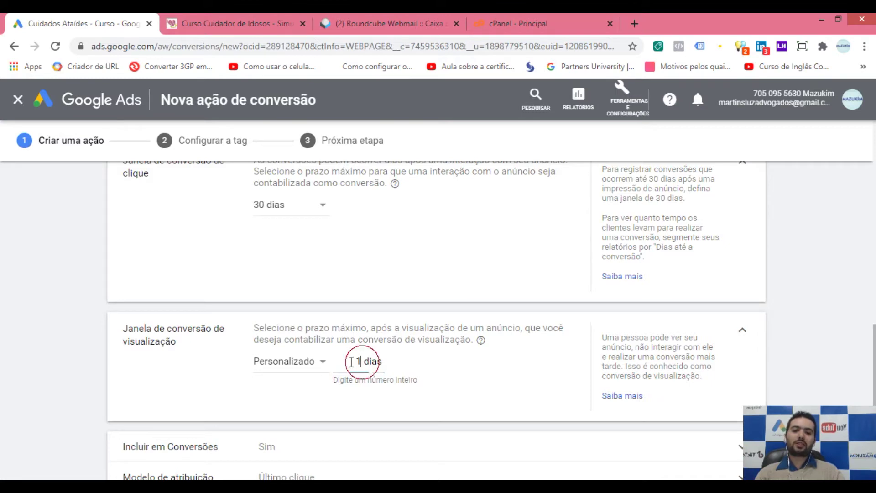
click(312, 362)
click(278, 352)
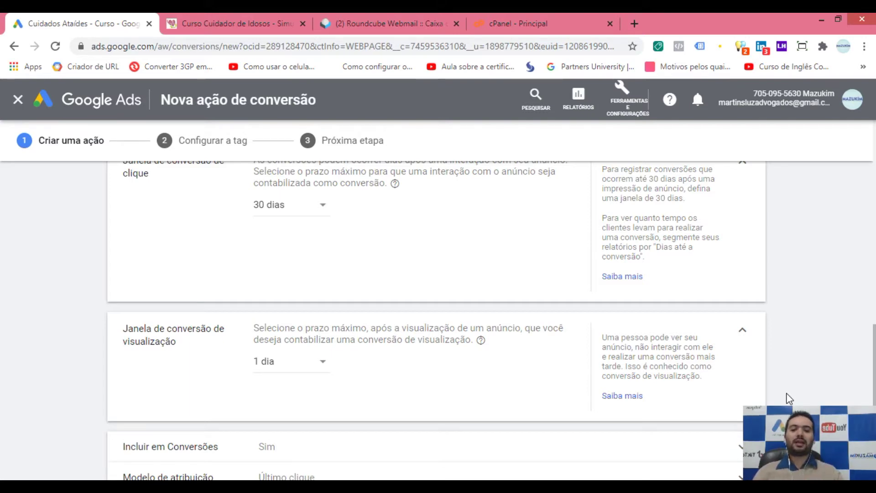
click(874, 365)
scroll(874, 365, down, 2)
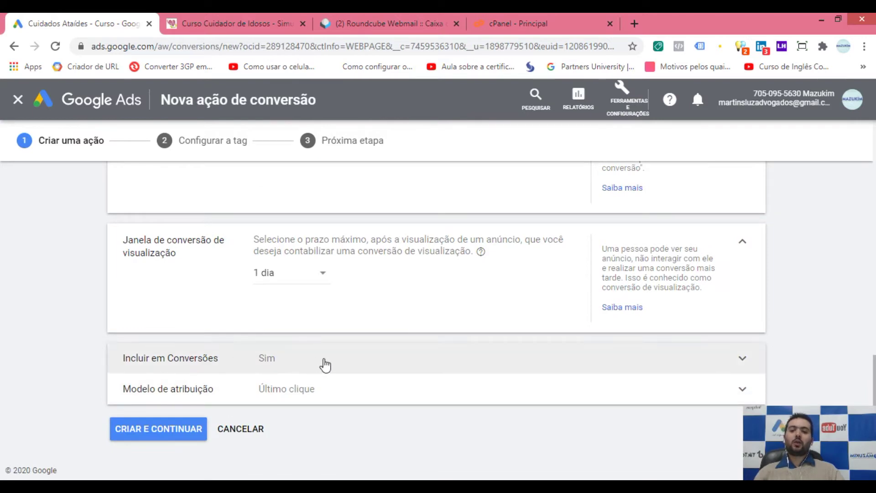
click(288, 367)
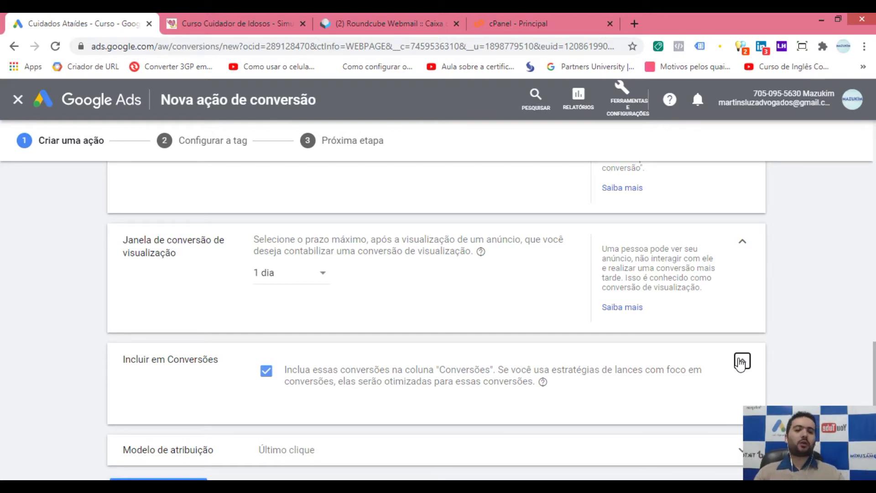
click(741, 362)
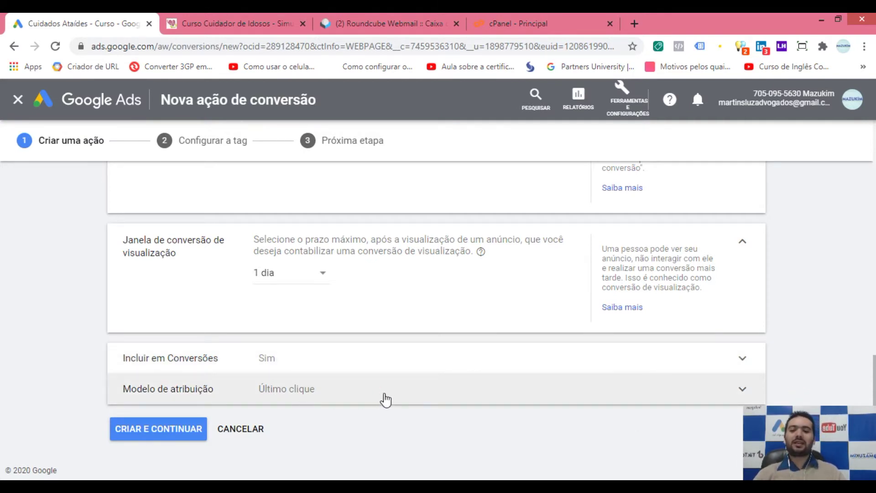
click(384, 395)
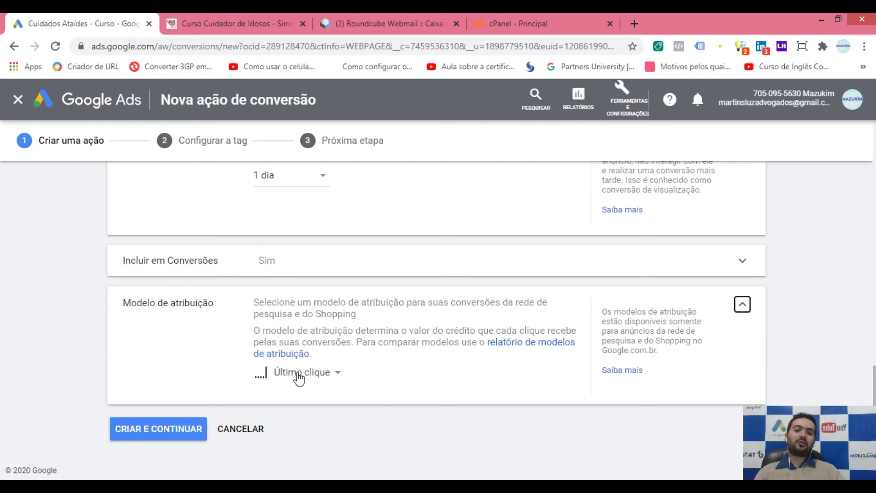
Step: Submit the conversion action and start fixing the duplicate 'Formulário de Contato' name
mouse_move(319, 378)
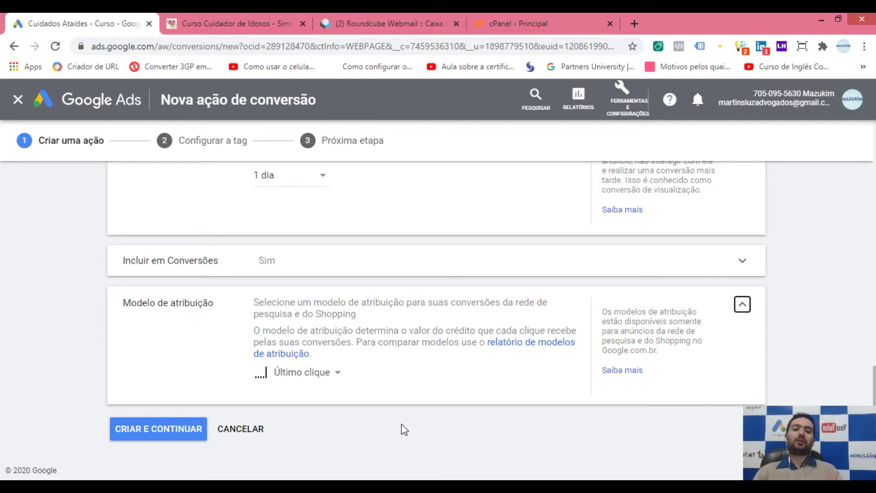
click(163, 436)
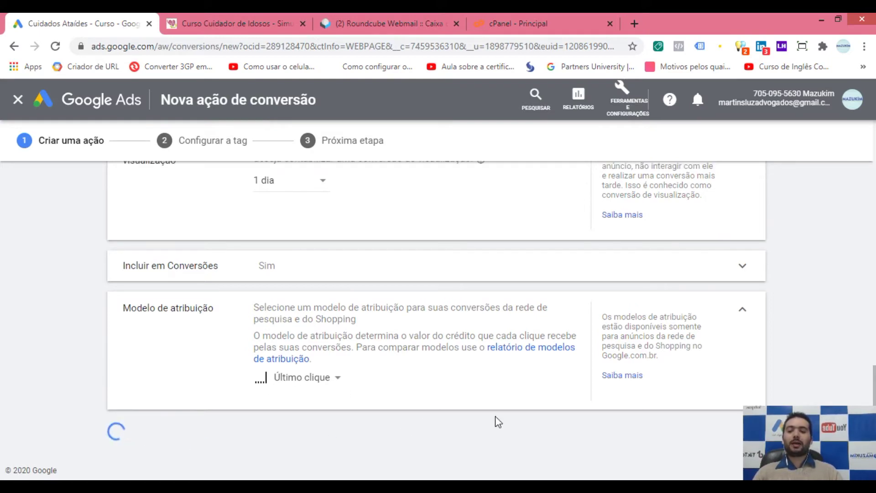
click(286, 328)
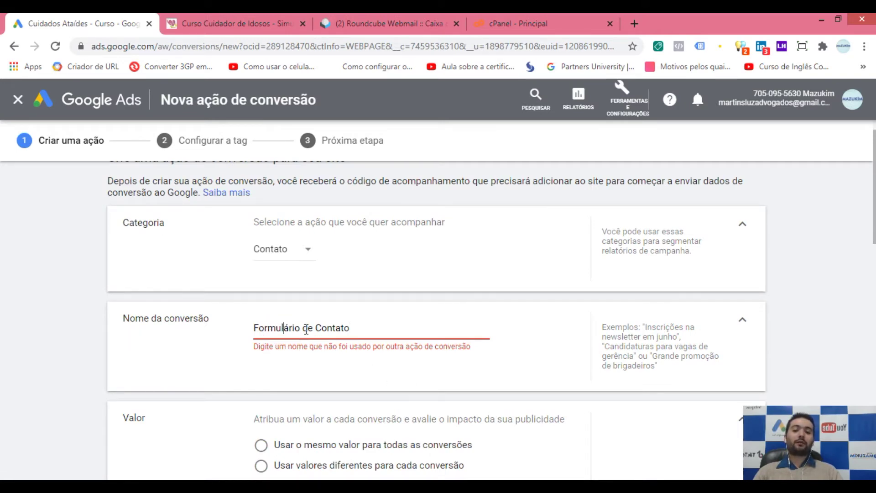
Step: Rename the conversion to 'Formulário de Contato Curso Cuidador' and create it
click(358, 329)
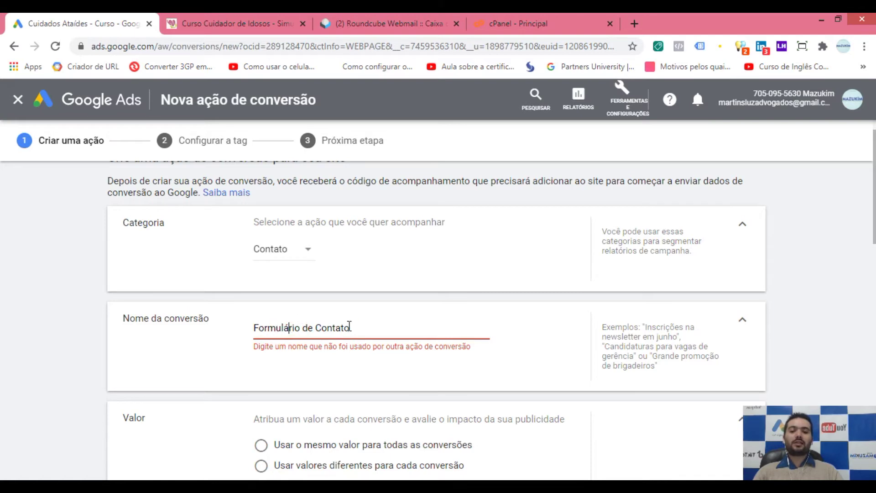
text(C)
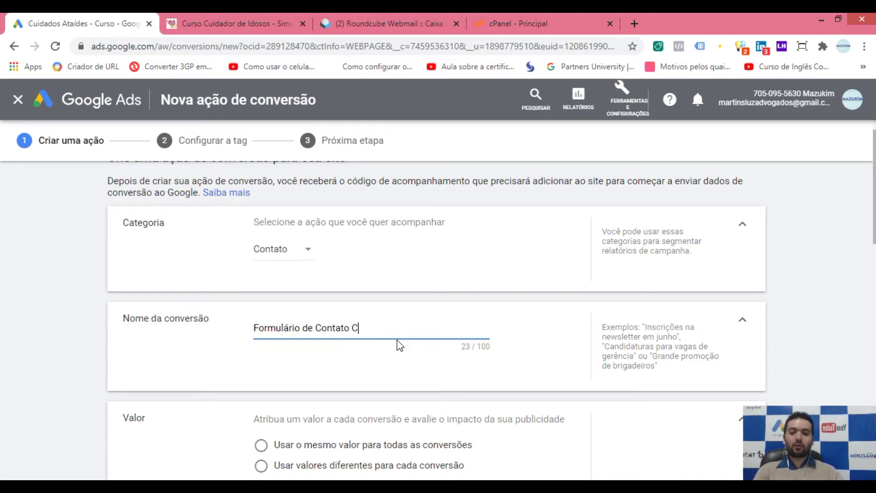
text(urso Cuidador)
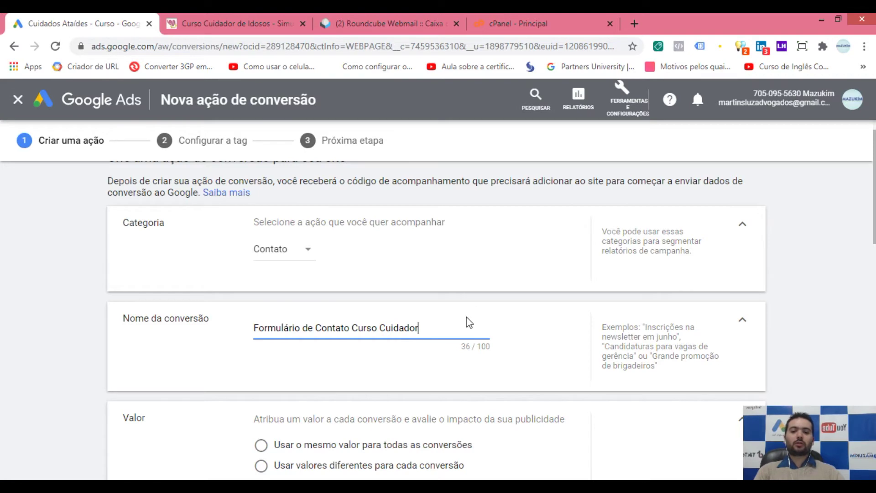
scroll(443, 314, down, 6)
scroll(411, 320, down, 9)
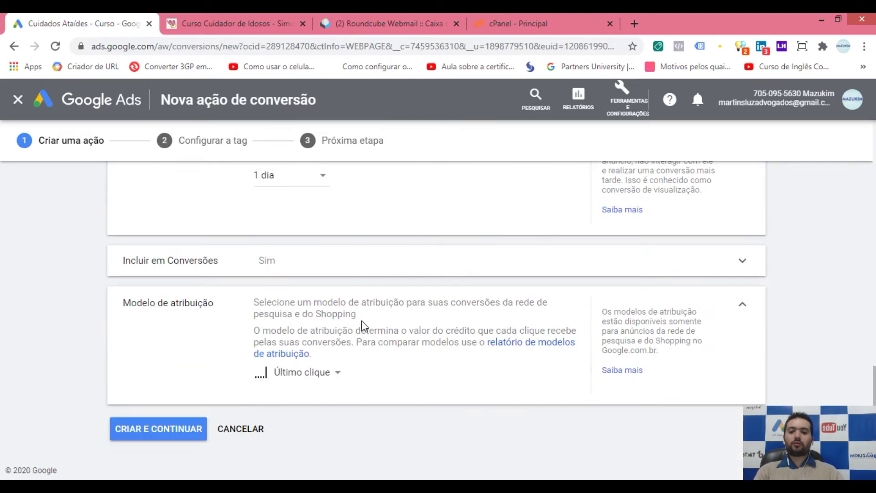
click(143, 430)
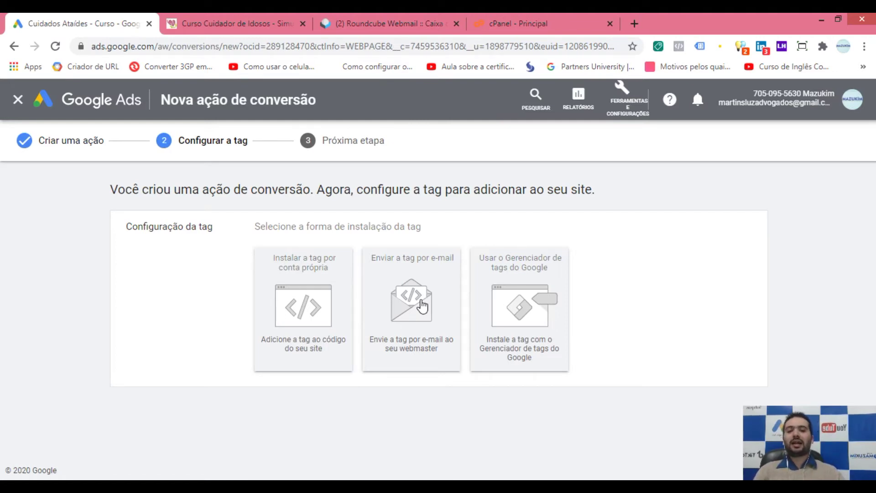
Step: Choose to send the tag by e-mail and enter the webmaster's e-mail address
click(423, 306)
scroll(411, 320, down, 3)
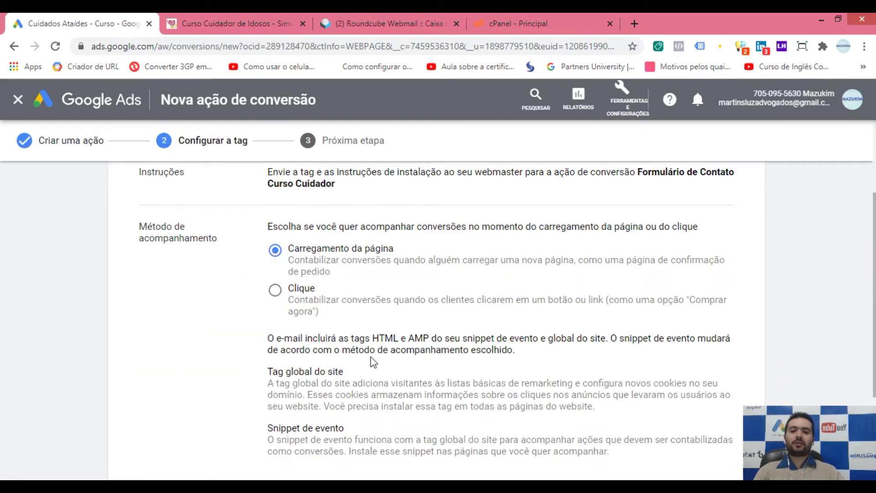
scroll(329, 310, down, 3)
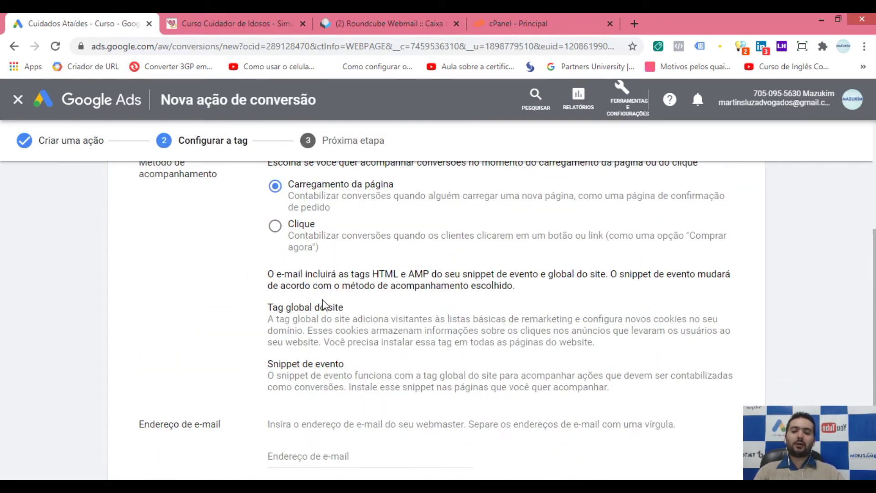
click(342, 376)
click(382, 405)
click(350, 377)
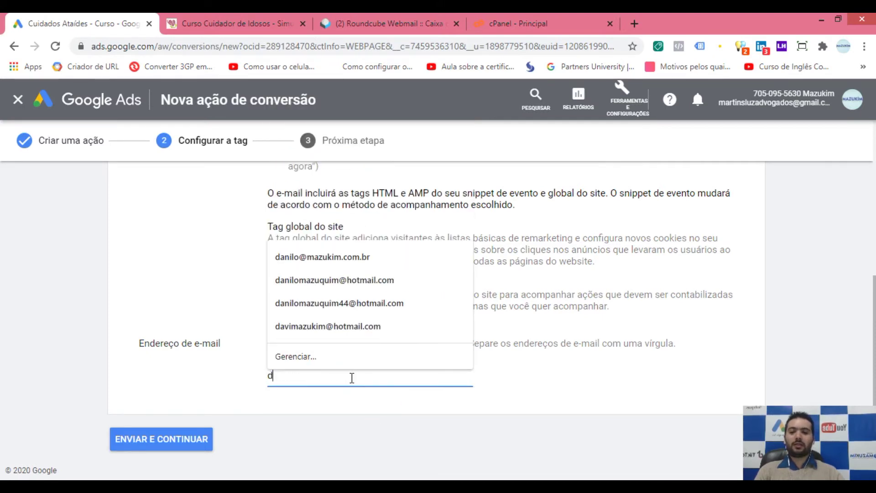
click(564, 416)
scroll(300, 318, up, 2)
scroll(319, 329, up, 1)
scroll(333, 333, down, 3)
scroll(326, 311, up, 2)
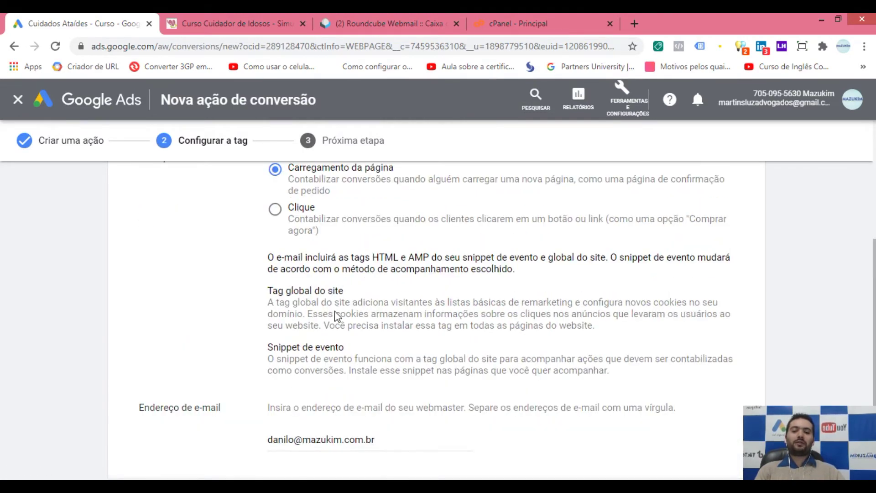
scroll(338, 315, up, 1)
scroll(352, 324, down, 3)
scroll(349, 326, up, 5)
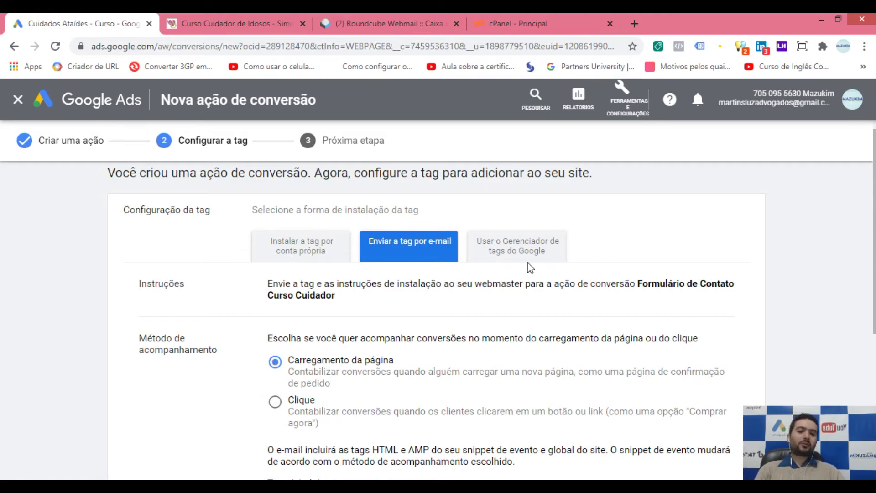
Step: Switch to the Google Tag Manager installation method and check the Aula 07 GTM slide
click(507, 251)
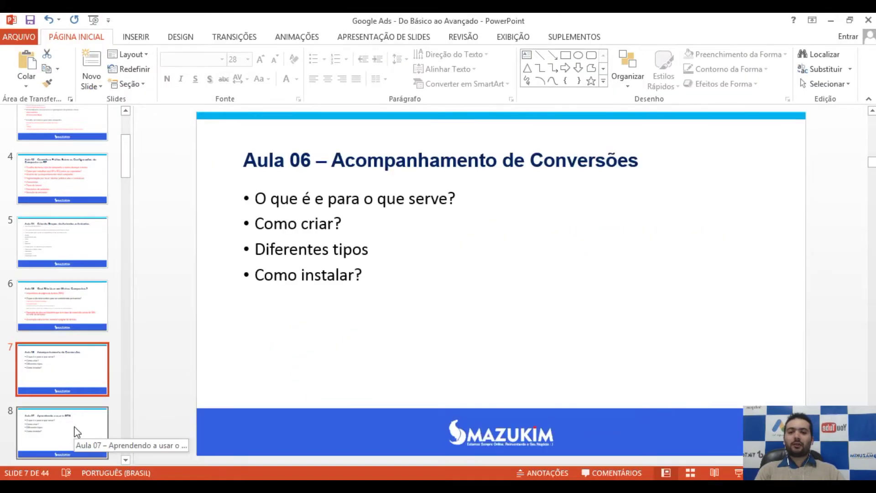
click(79, 430)
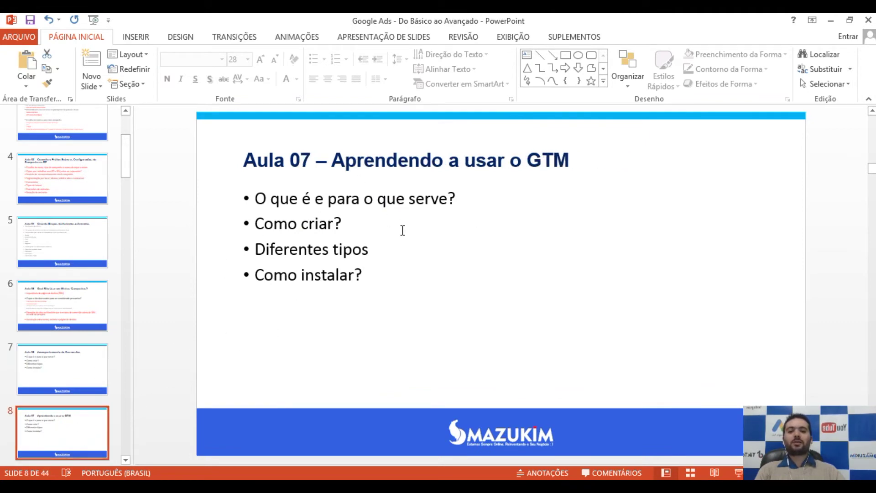
click(80, 363)
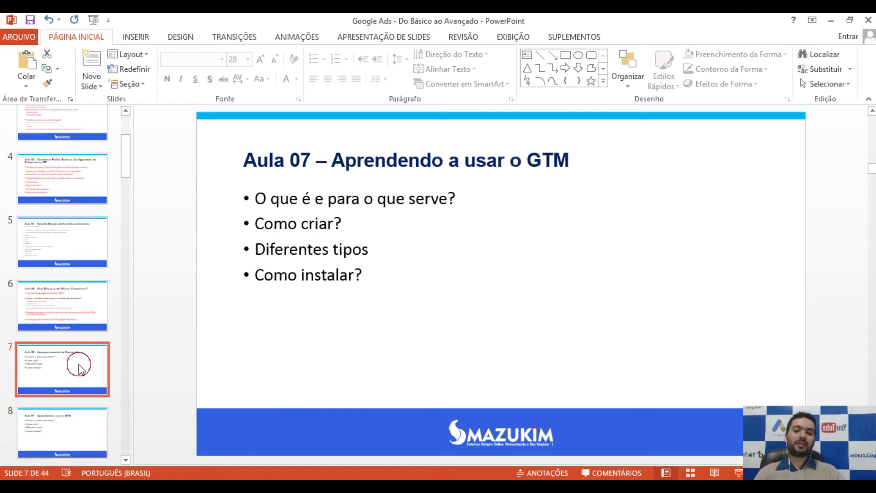
key(alt+Tab)
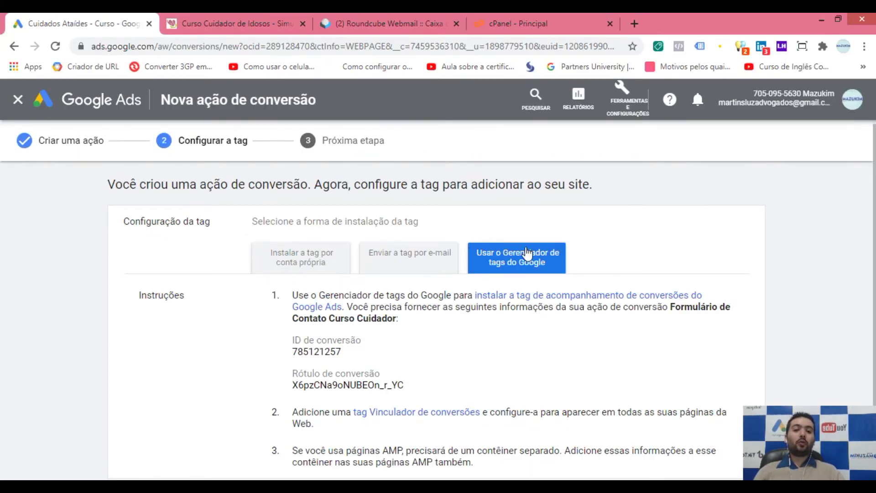
Step: Choose self-installation with HTML code, marking the global tag as installed via another Google product
scroll(514, 259, down, 2)
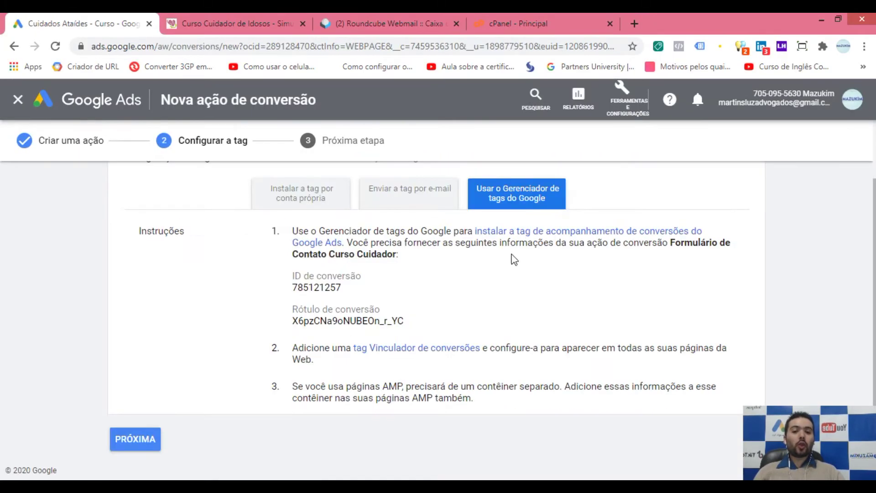
click(303, 203)
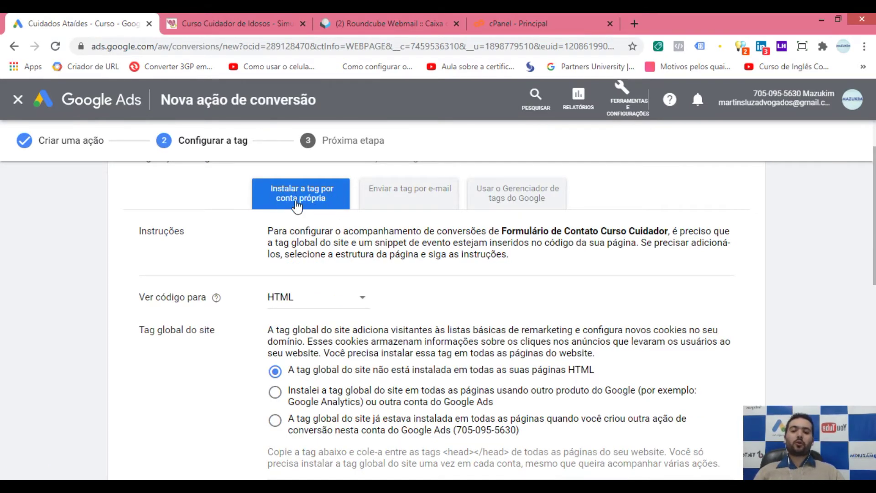
scroll(255, 286, down, 2)
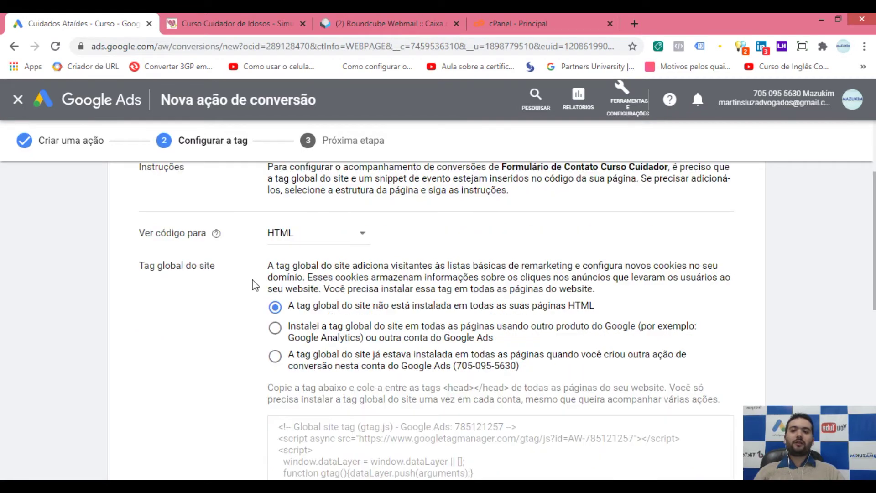
click(305, 236)
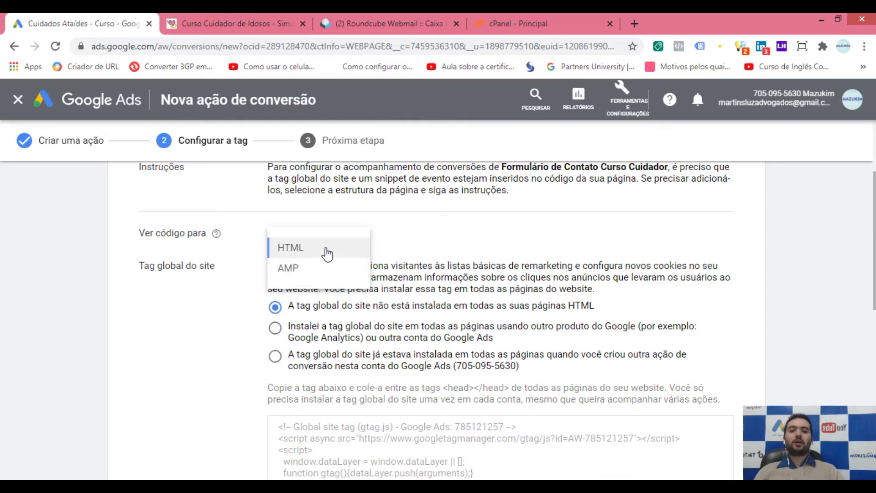
click(328, 254)
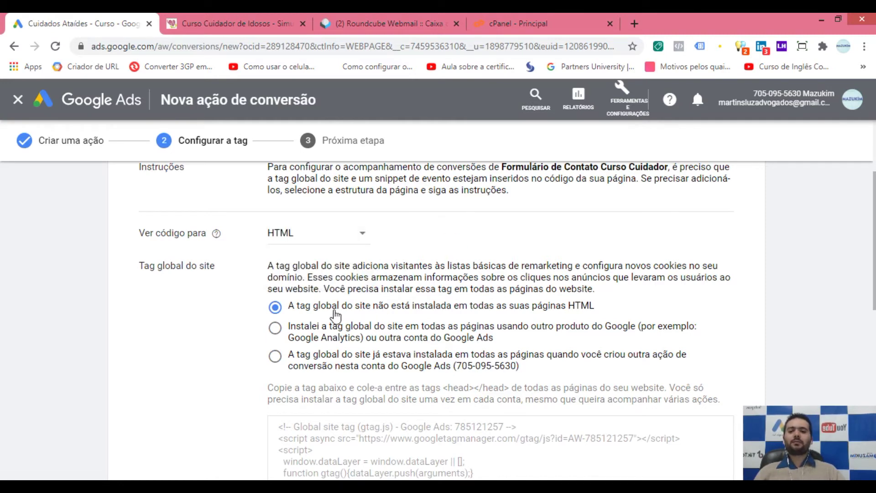
scroll(310, 310, down, 1)
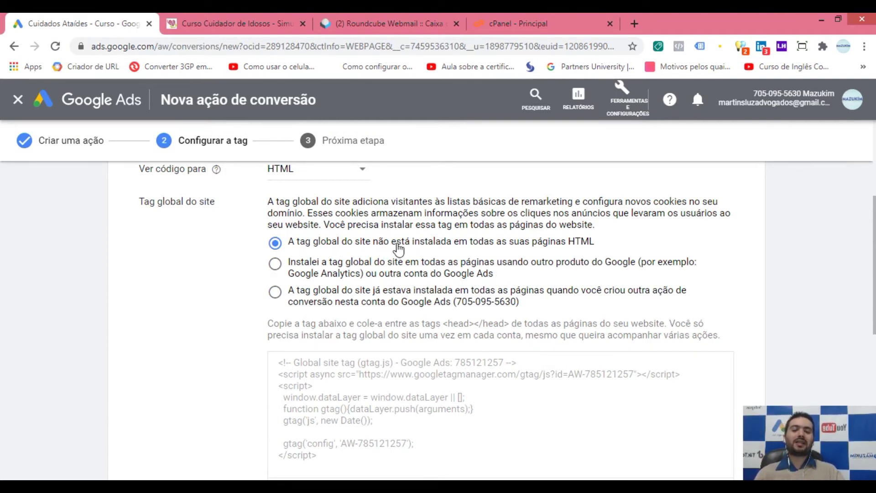
click(355, 276)
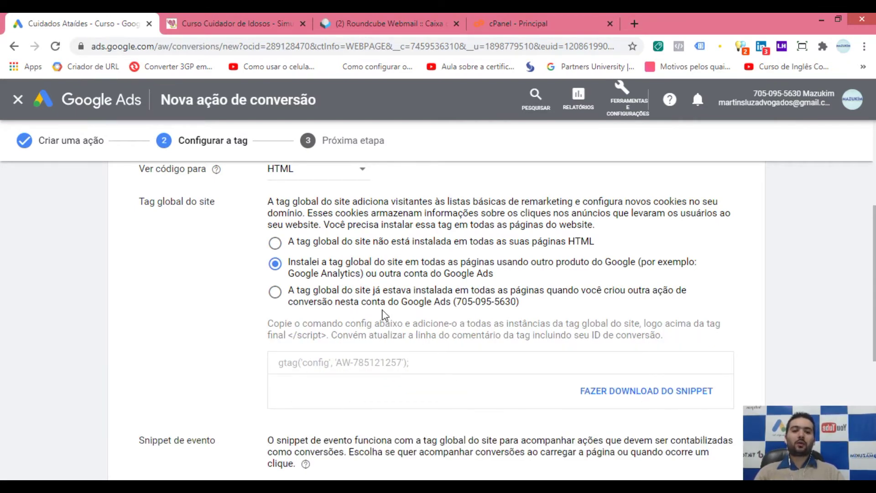
scroll(798, 314, down, 1)
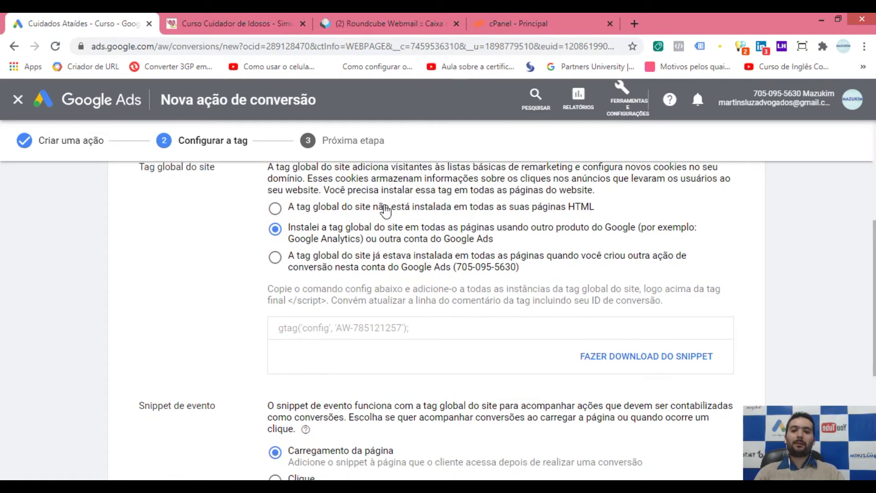
click(385, 210)
drag(385, 420, 332, 420)
click(274, 336)
click(332, 420)
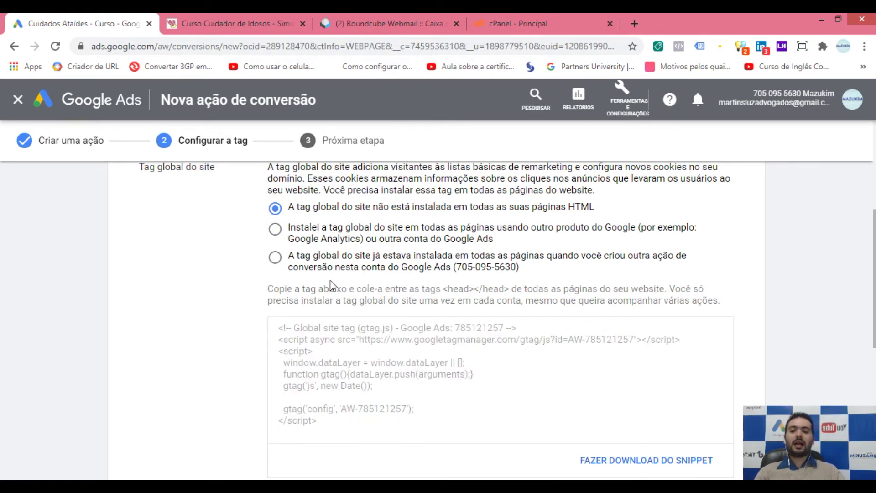
click(300, 237)
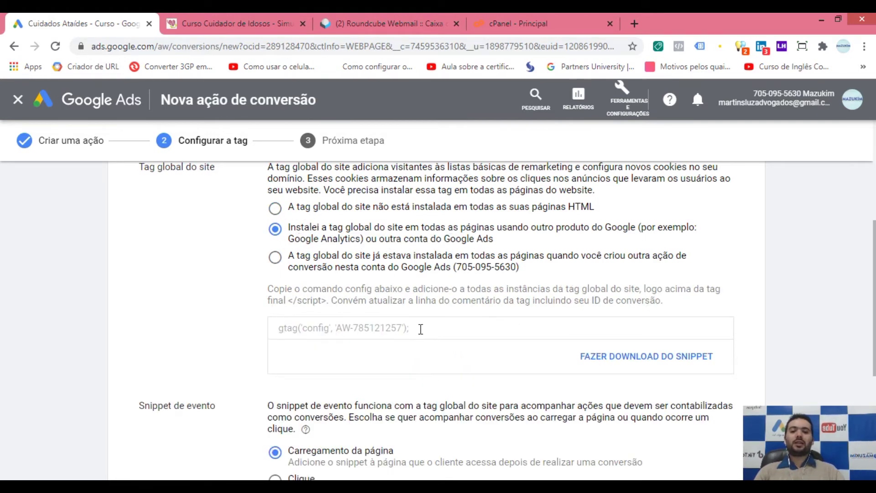
drag(420, 329, 278, 332)
click(370, 329)
triple_click(407, 330)
click(356, 279)
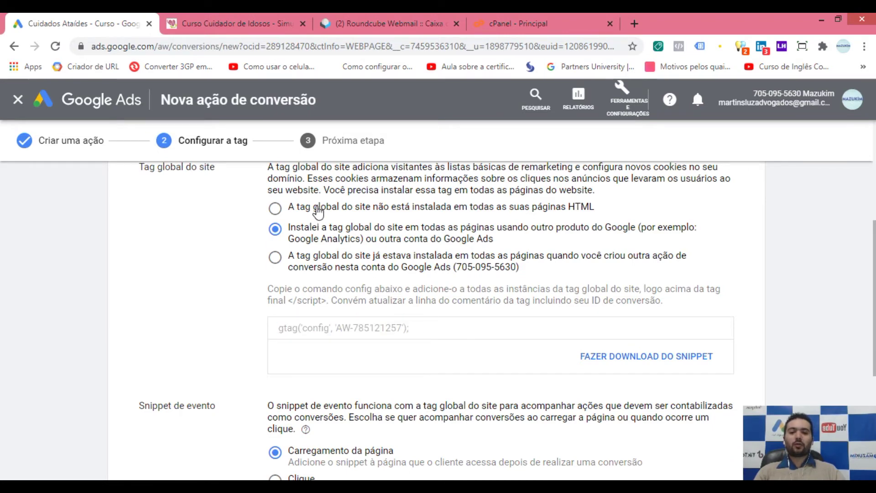
click(318, 211)
drag(282, 328, 350, 419)
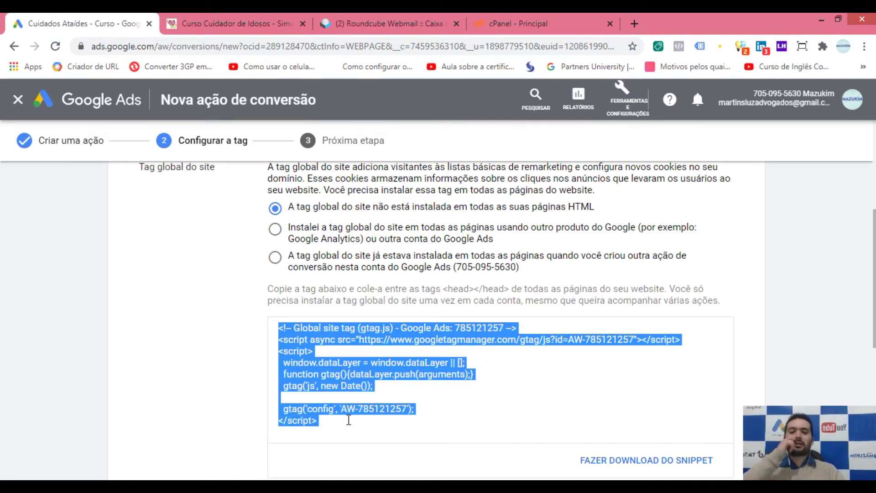
click(391, 406)
drag(422, 407, 324, 418)
click(362, 421)
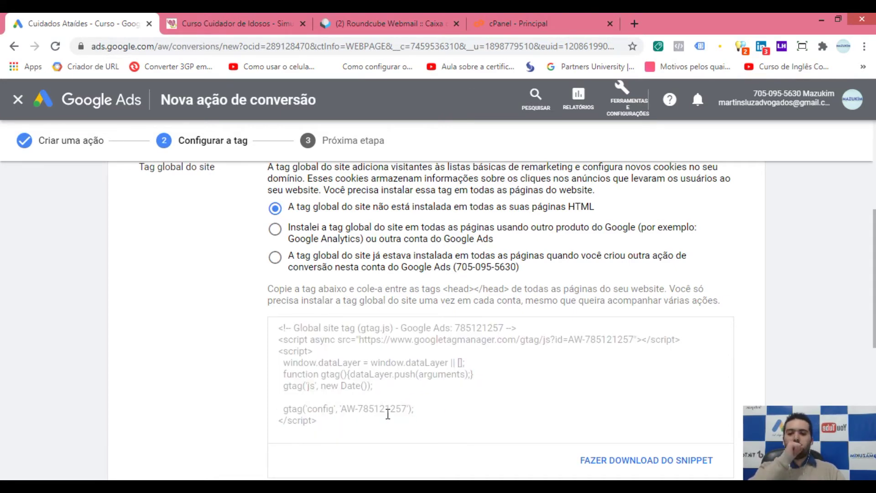
click(447, 414)
click(447, 414)
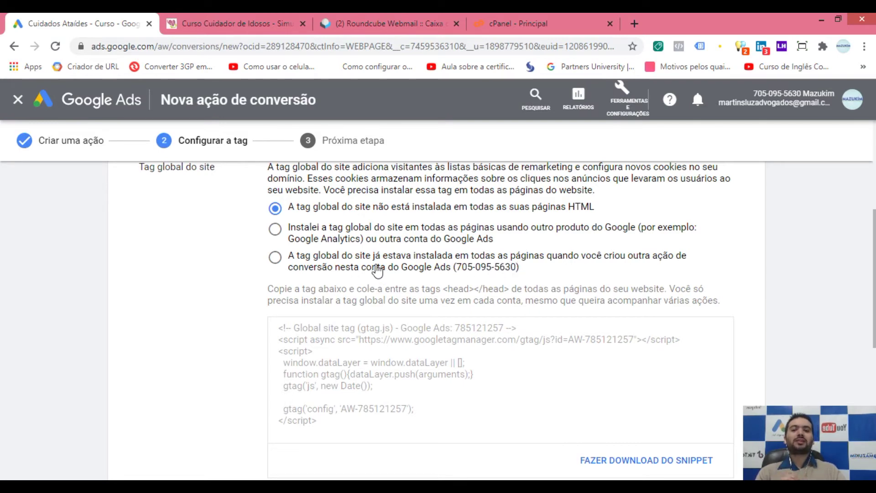
Step: Try the global site tag installation options, settling on 'not installed'
click(353, 268)
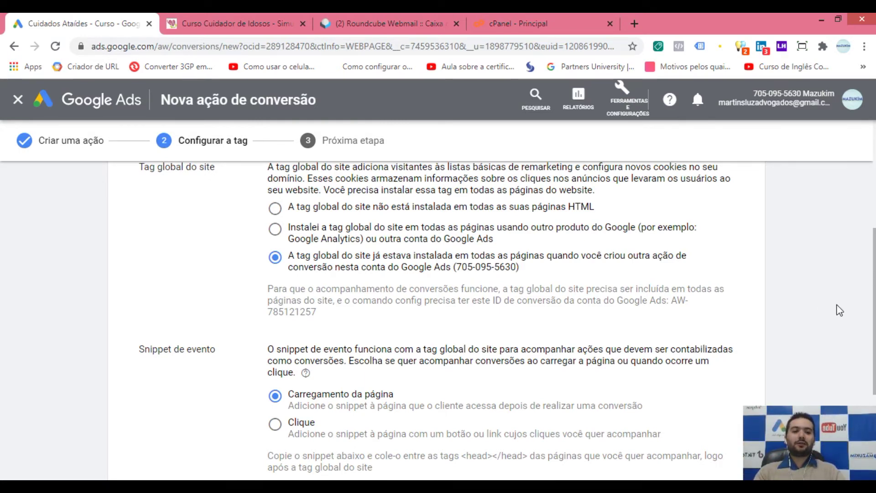
scroll(873, 378, down, 2)
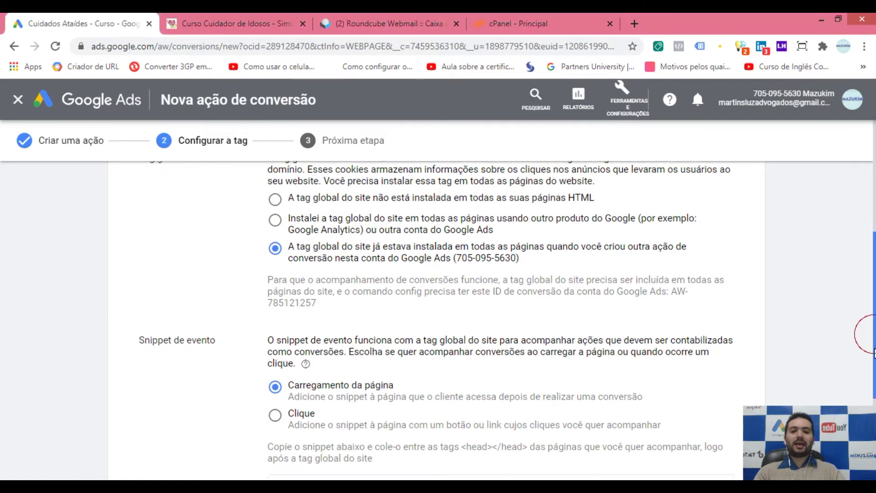
scroll(387, 342, up, 3)
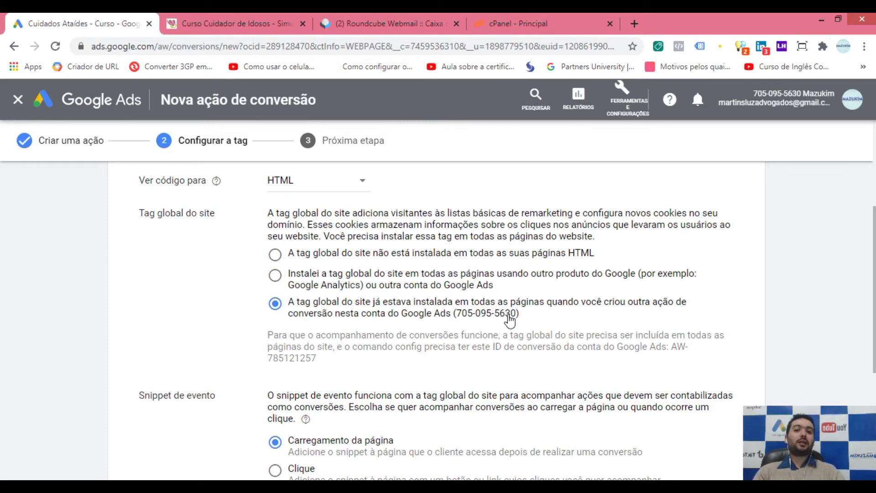
click(342, 276)
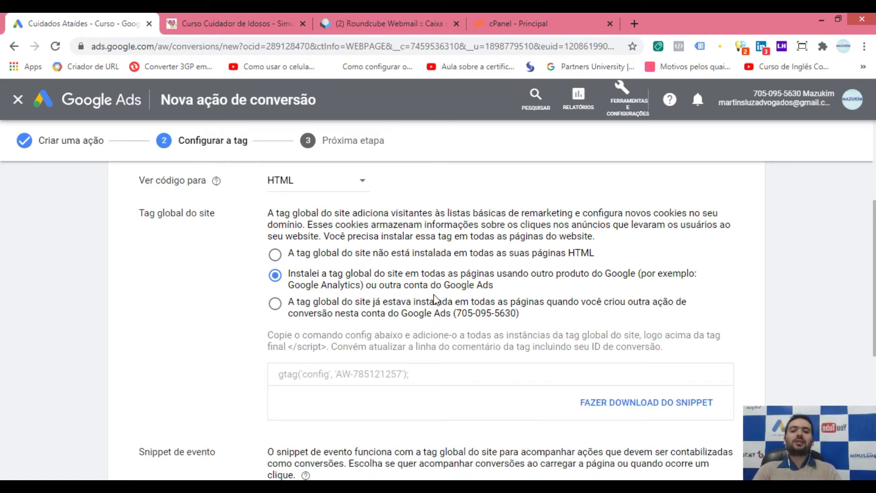
click(370, 252)
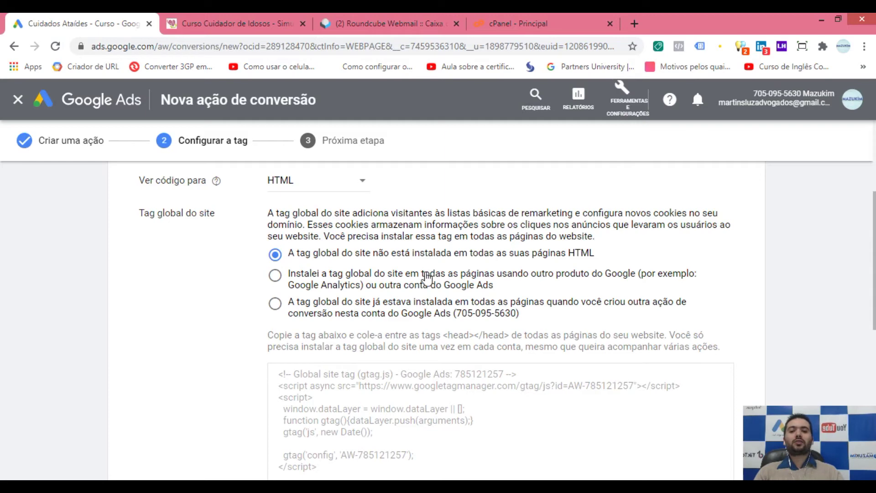
Step: Select the full global site tag code and switch to the caregiver course simulator tab
scroll(363, 235, down, 3)
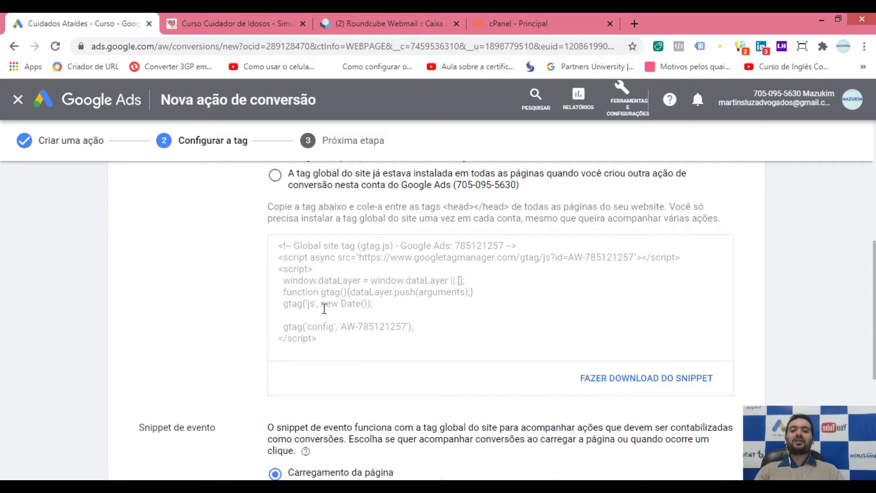
click(357, 303)
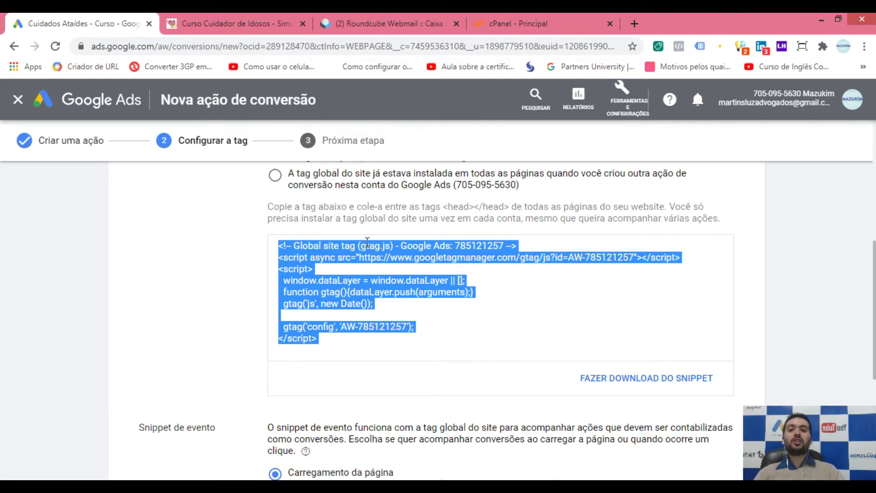
click(212, 14)
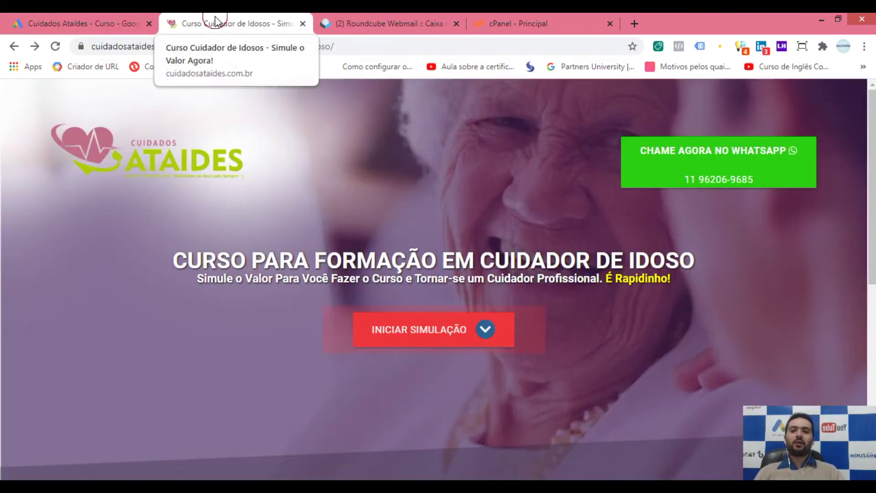
Step: Start the simulation and answer SIM, Próximo and Sim to reach the contact form
click(426, 329)
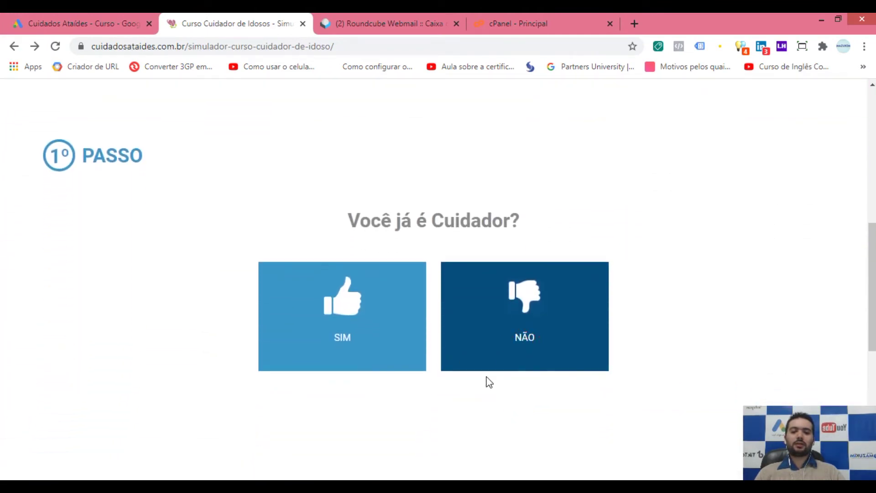
click(361, 326)
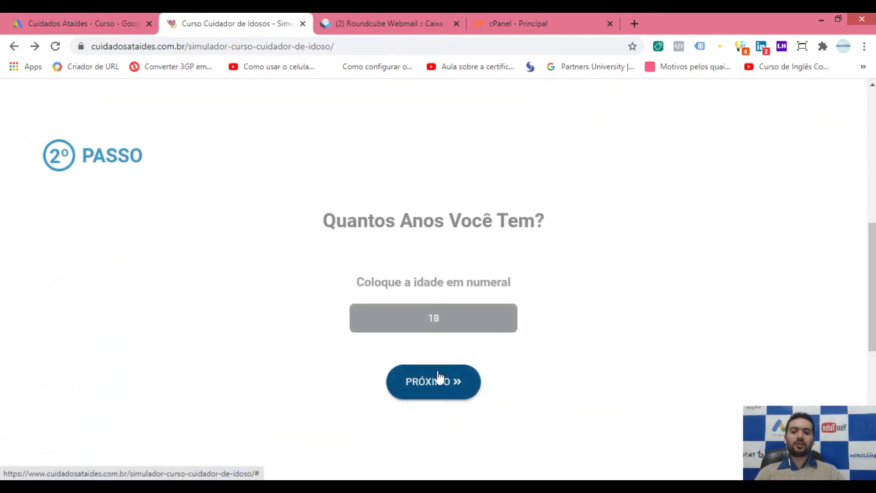
click(439, 382)
click(384, 316)
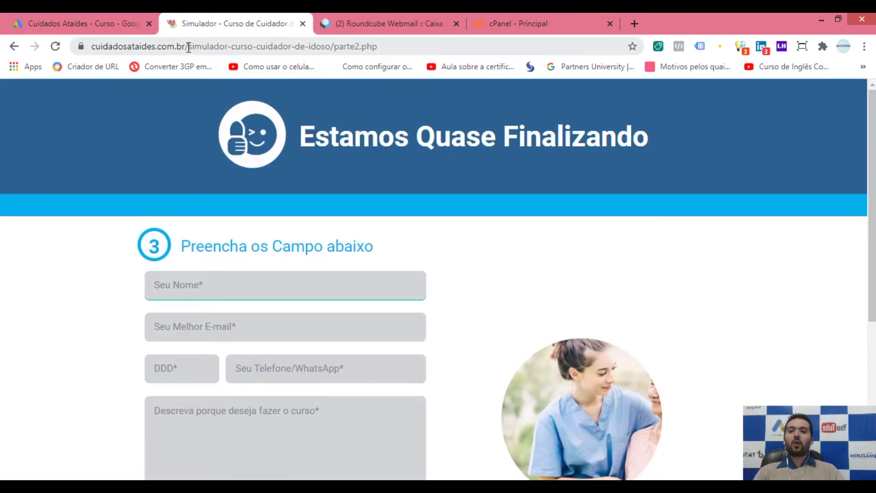
Step: Highlight the simulator folder path and parte2.php in the address bar, then scroll the form
drag(187, 46, 328, 46)
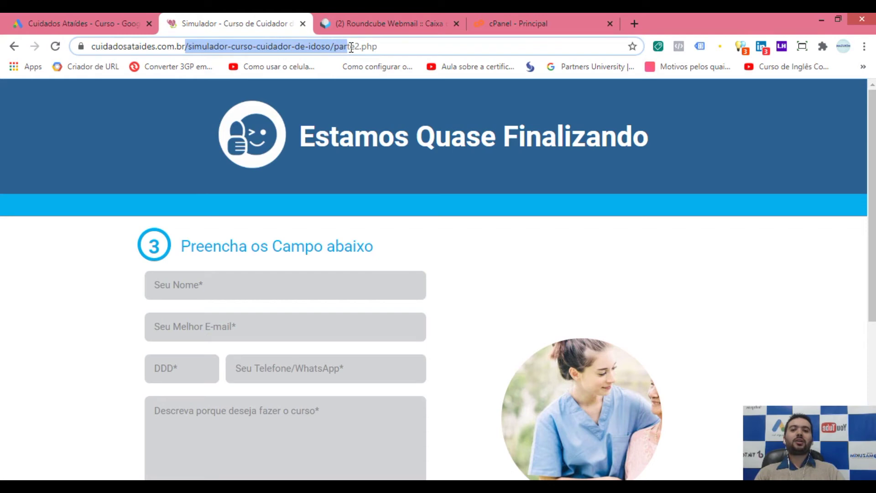
drag(361, 48, 389, 44)
click(429, 45)
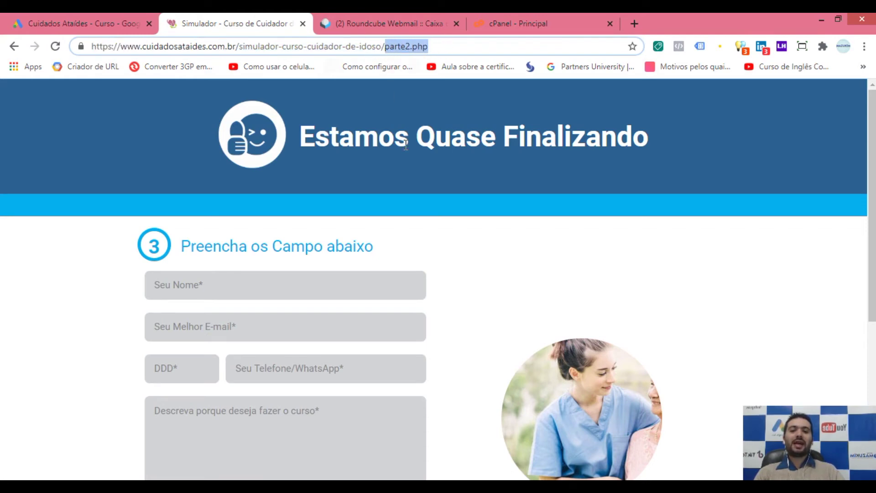
click(464, 282)
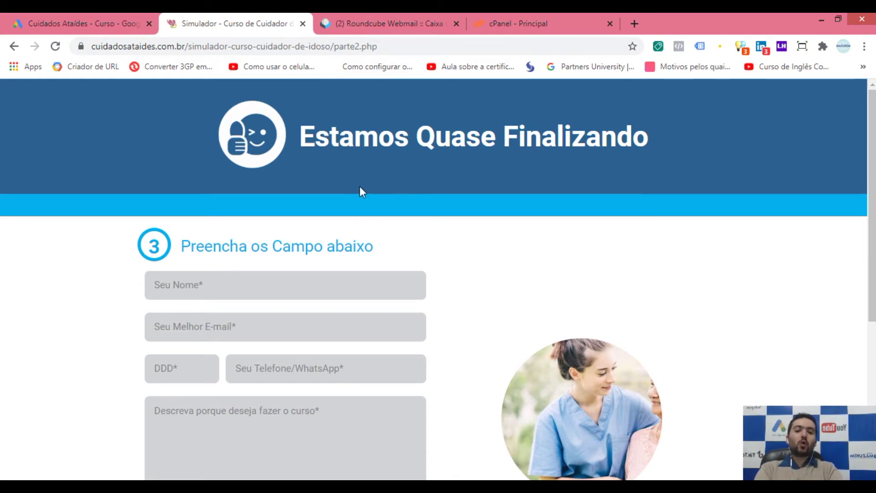
scroll(227, 253, down, 3)
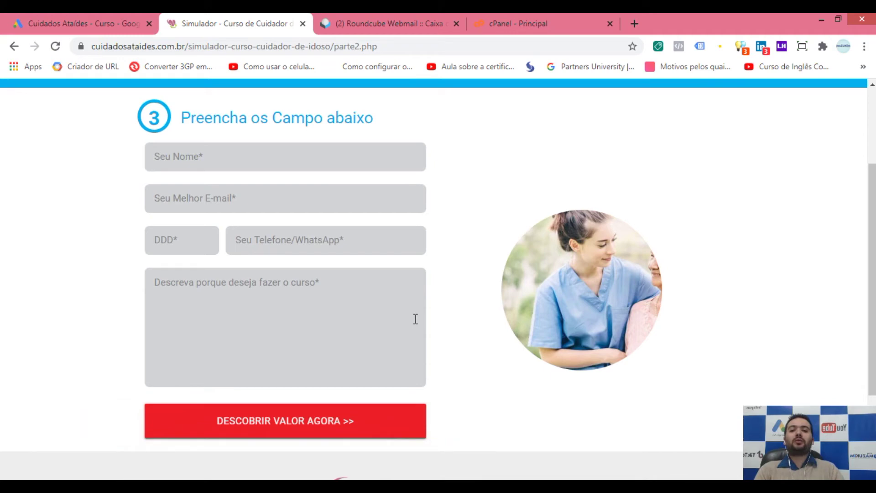
Step: Autofill the form with the saved test contact, DDD 11 and message 'teste', and submit it
click(245, 170)
click(209, 194)
click(195, 242)
text(11)
click(248, 288)
text(teste)
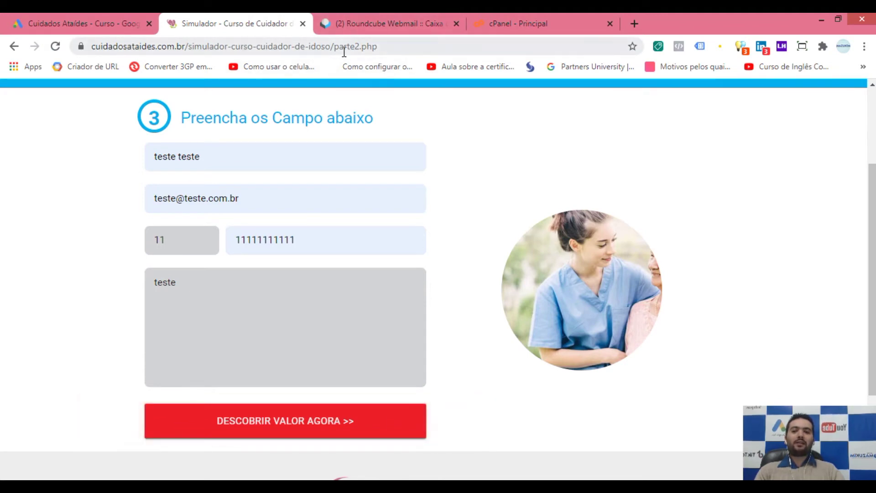
click(289, 429)
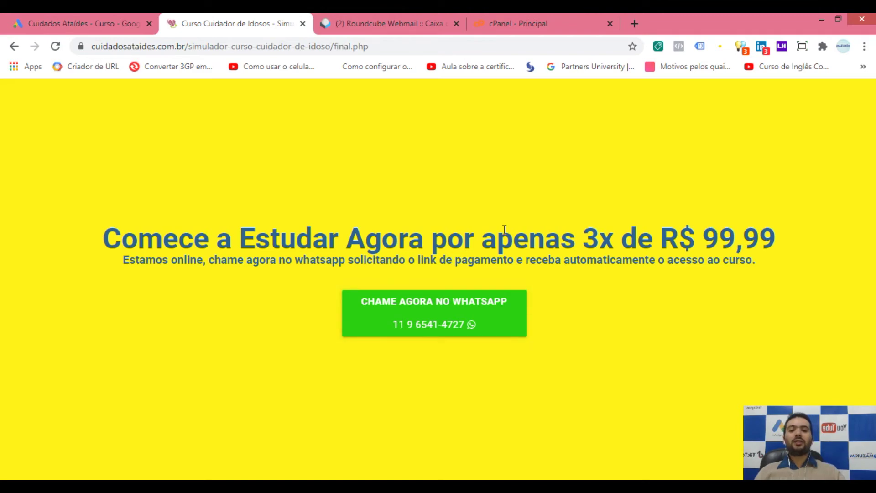
Step: Reload the cPanel home page, open the File Manager and expand public_html
click(527, 24)
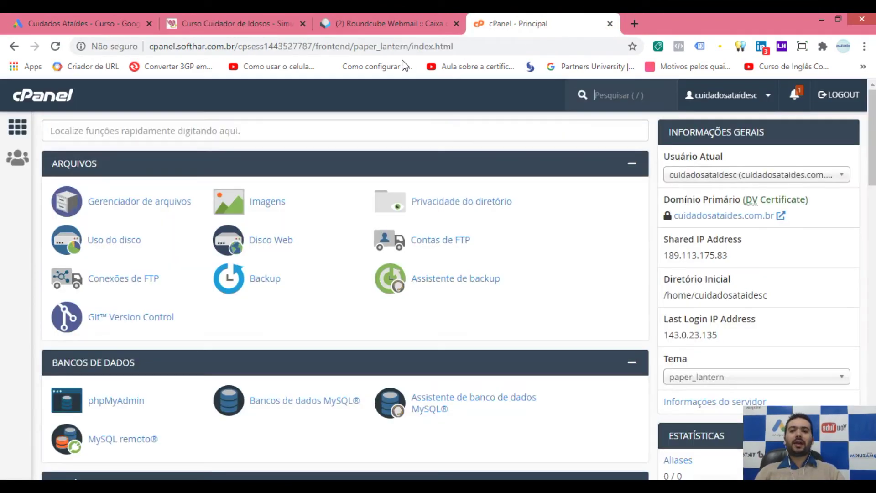
click(410, 47)
key(Return)
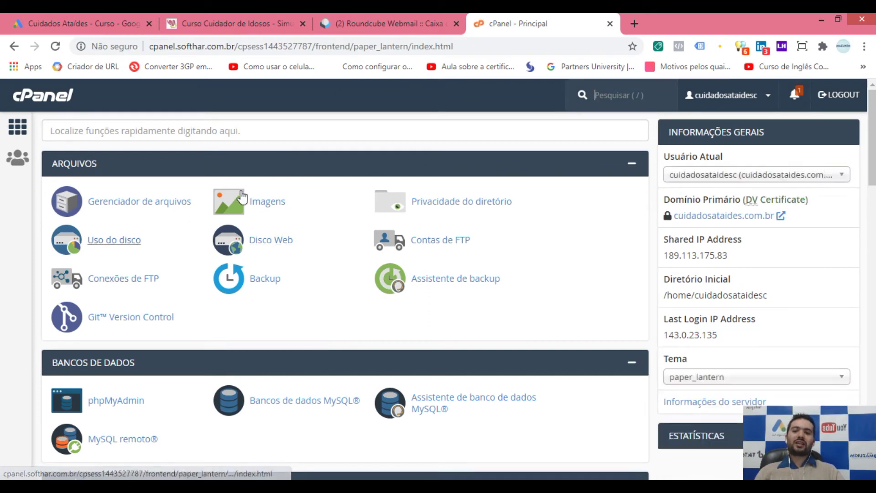
click(158, 205)
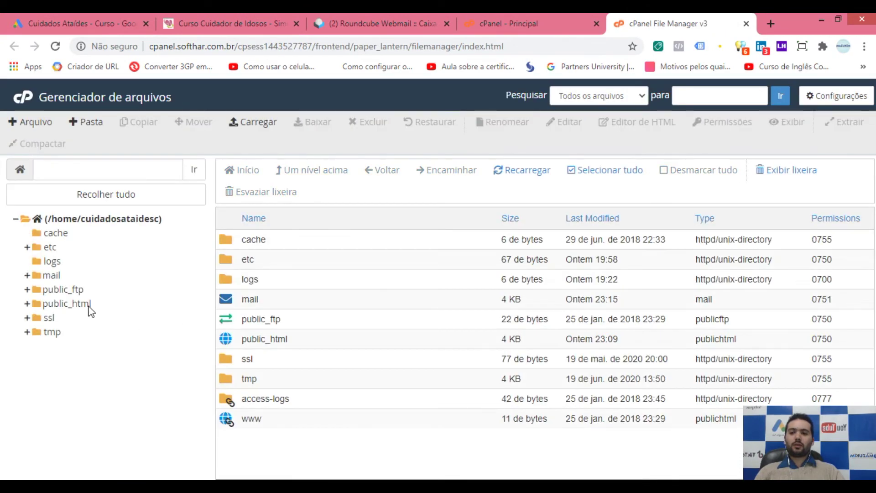
click(89, 305)
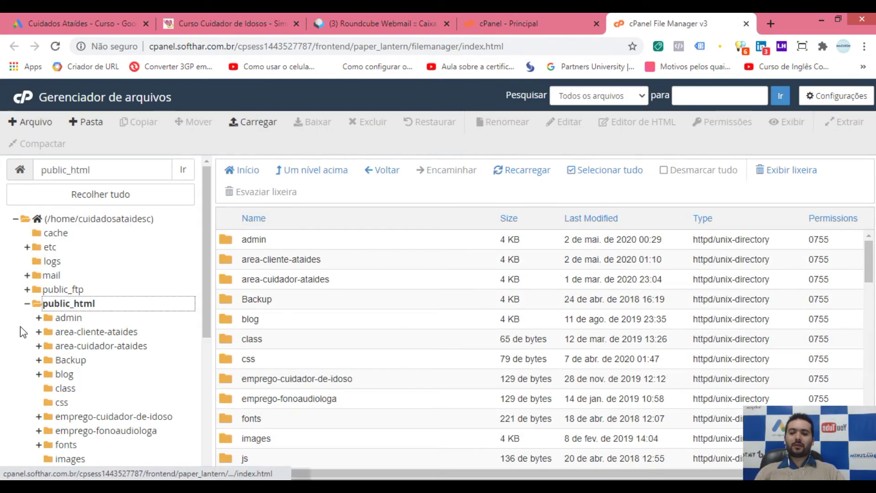
scroll(141, 351, down, 5)
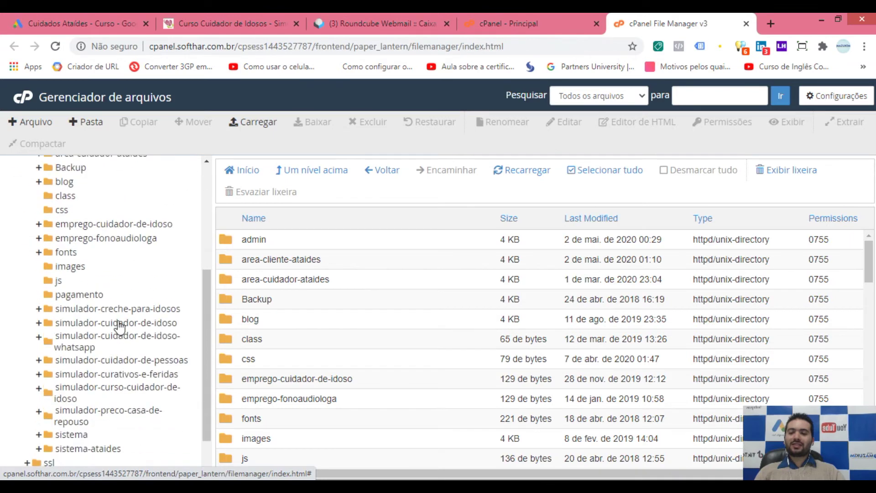
scroll(209, 342, up, 2)
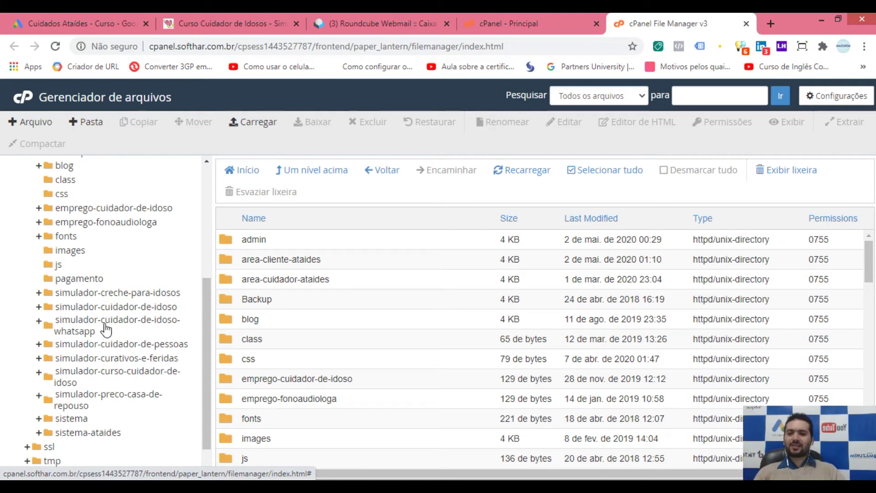
Step: Open the simulador-curso-cuidador-de-idoso folder and select enviamensagem.php
click(243, 18)
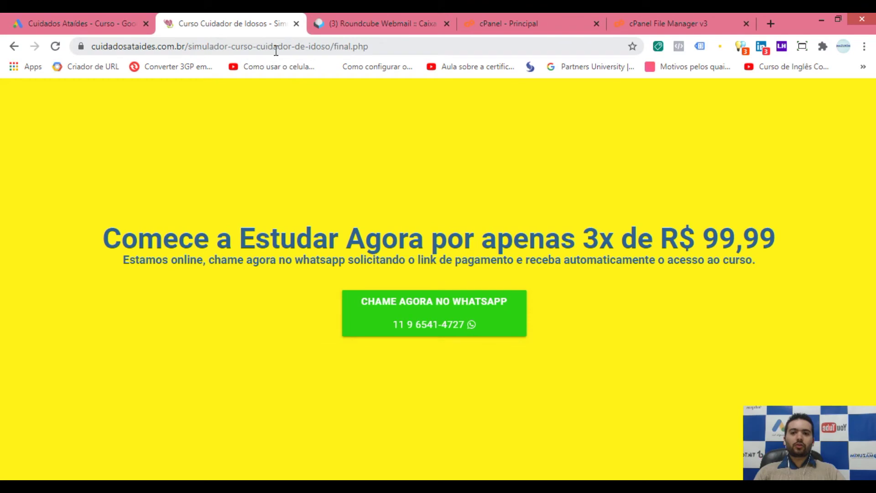
click(658, 23)
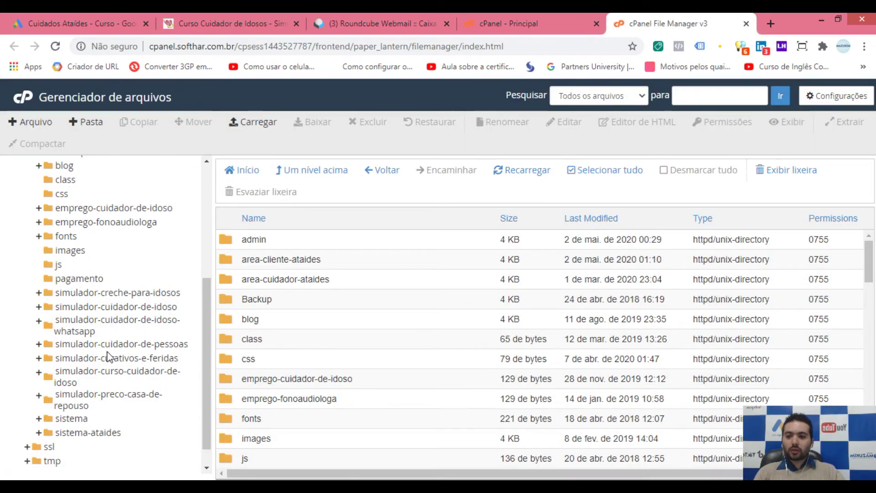
click(97, 378)
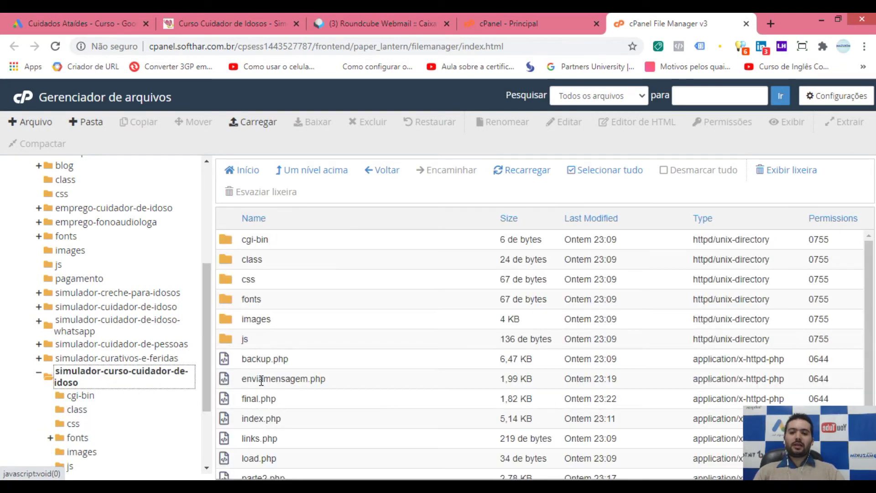
click(261, 379)
drag(869, 356, 868, 404)
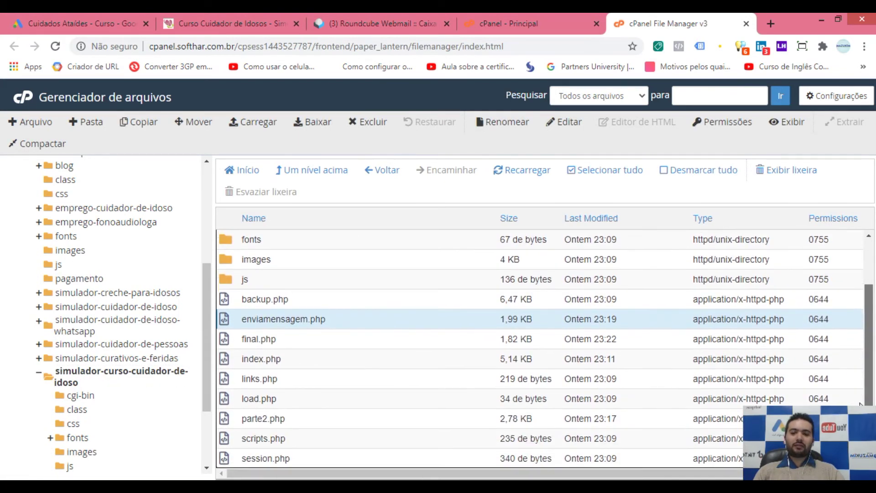
Step: Open enviamensagem.php in the File Manager code editor
click(256, 338)
click(274, 317)
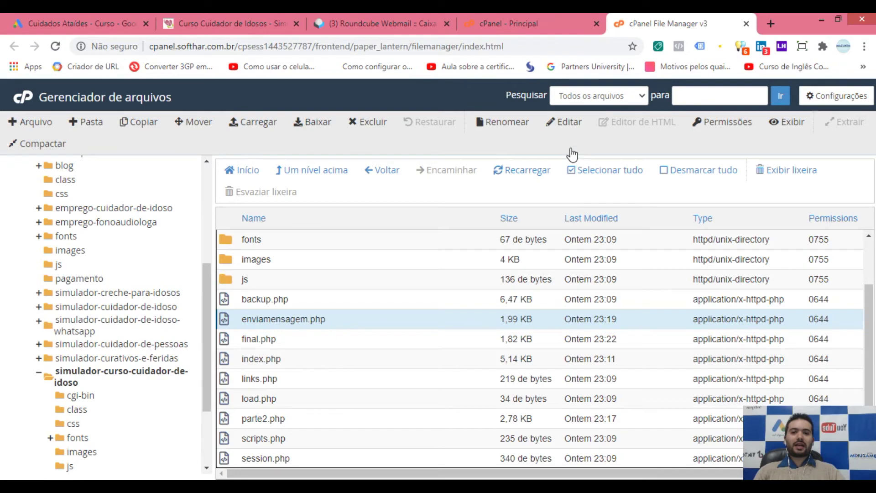
click(567, 121)
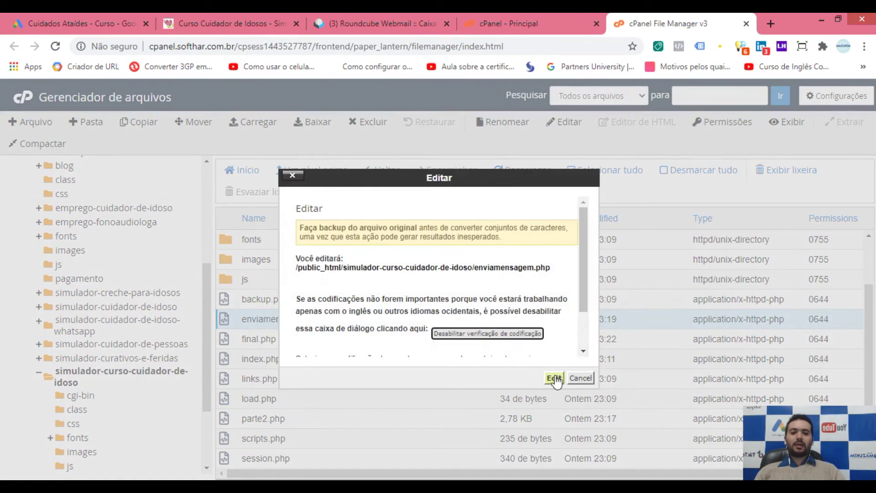
click(555, 378)
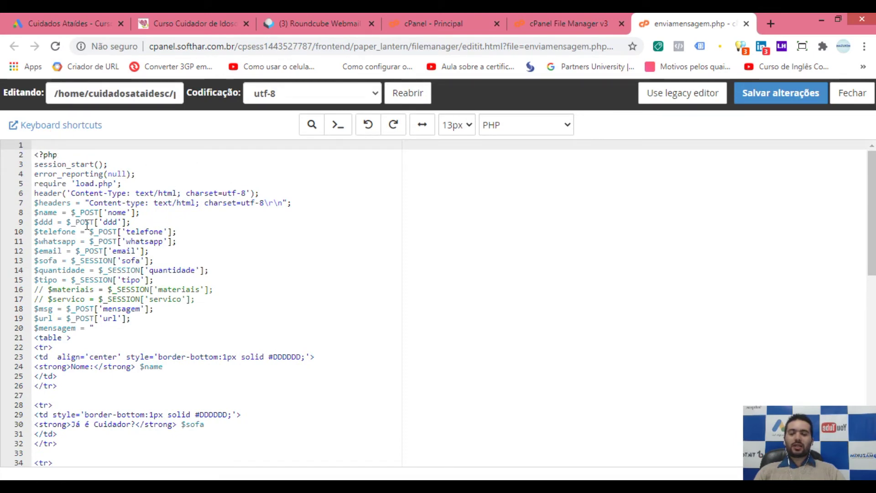
Step: Look through the code, then return to the Google Ads tag page and open a blank Notepad
scroll(875, 239, down, 1)
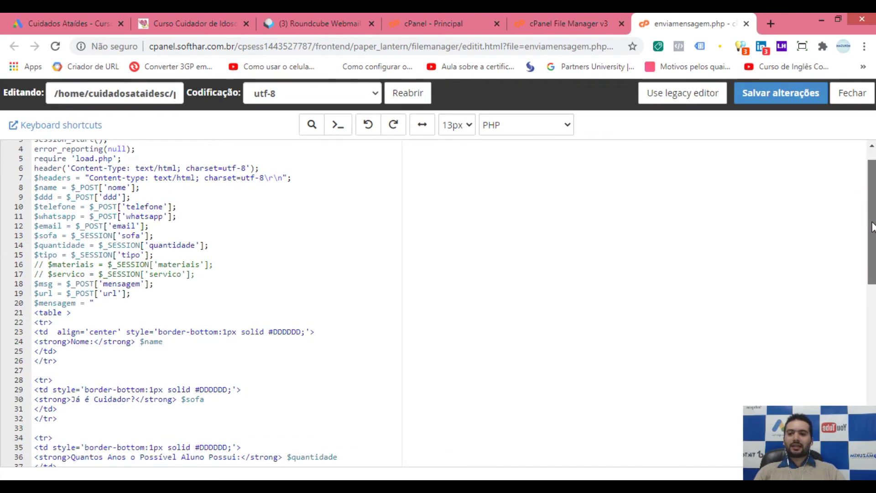
scroll(603, 236, up, 1)
scroll(108, 235, down, 10)
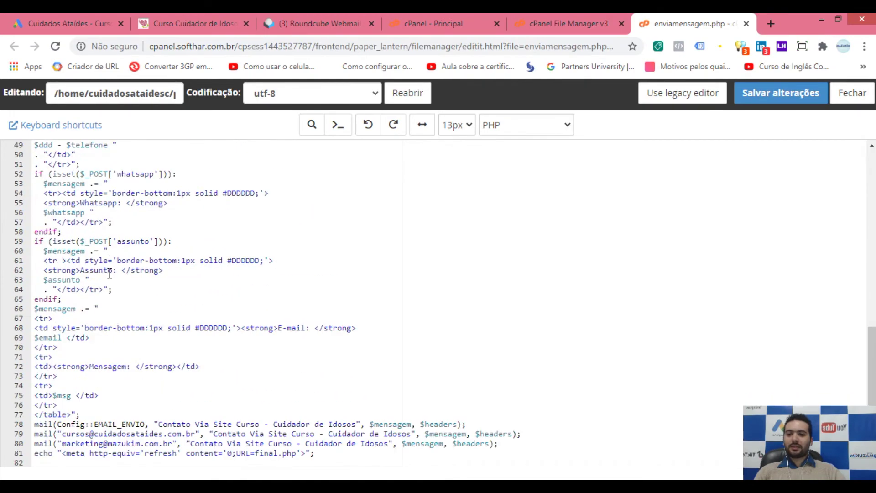
scroll(117, 396, up, 10)
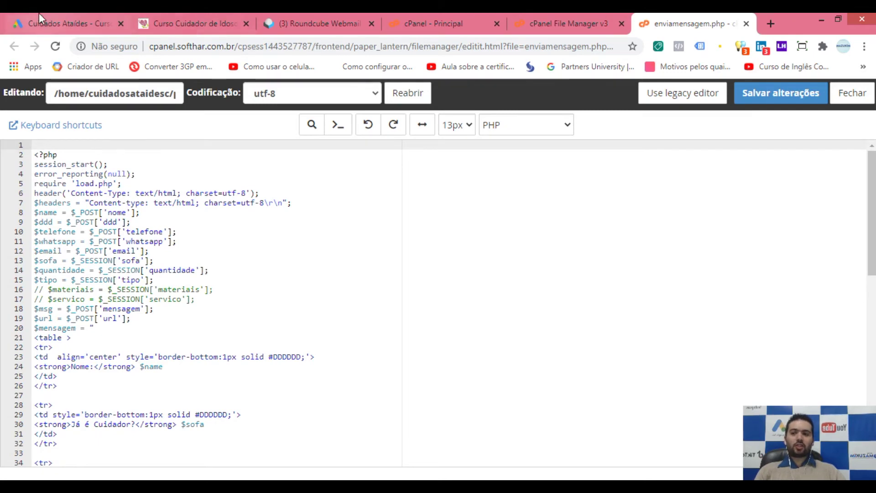
click(55, 22)
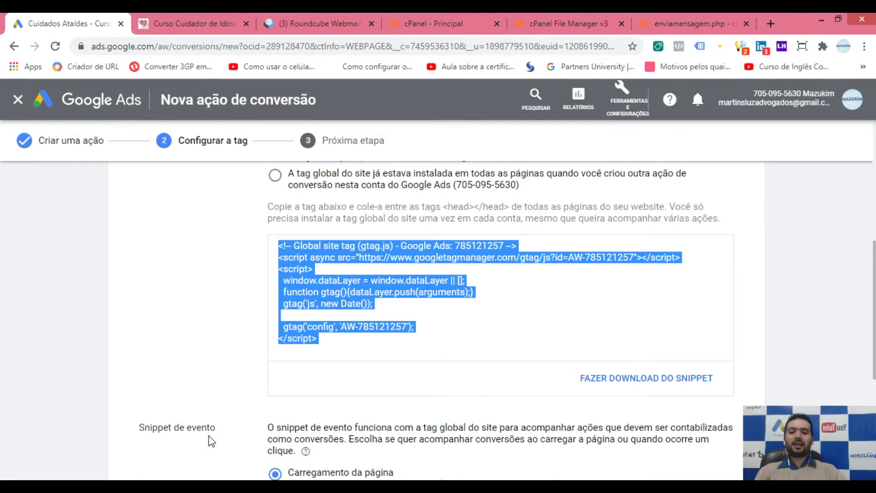
click(210, 489)
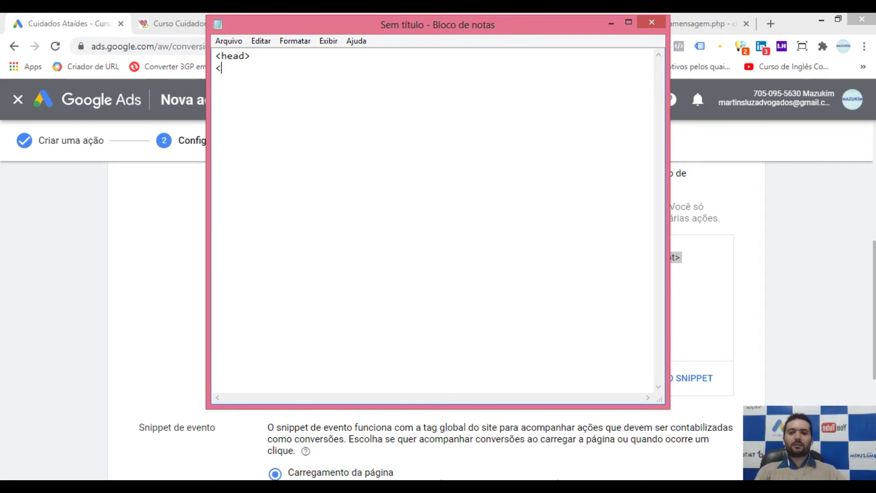
Step: Start a Notepad draft containing <head></head> with a blank line between the tags
text(ad)
click(264, 56)
key(Return)
key(Return)
Step: Copy the Google Ads global site tag into the draft between the head tags
click(73, 334)
click(378, 333)
key(ctrl+c)
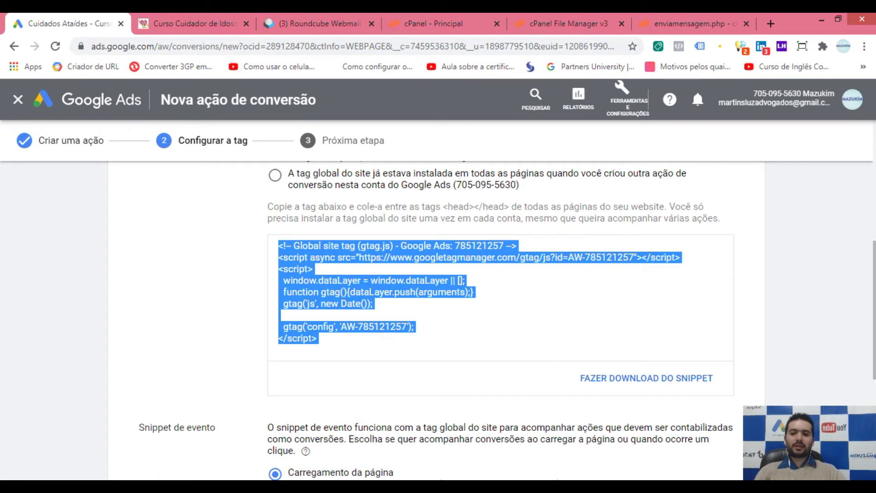
key(alt+Tab)
key(BackSpace)
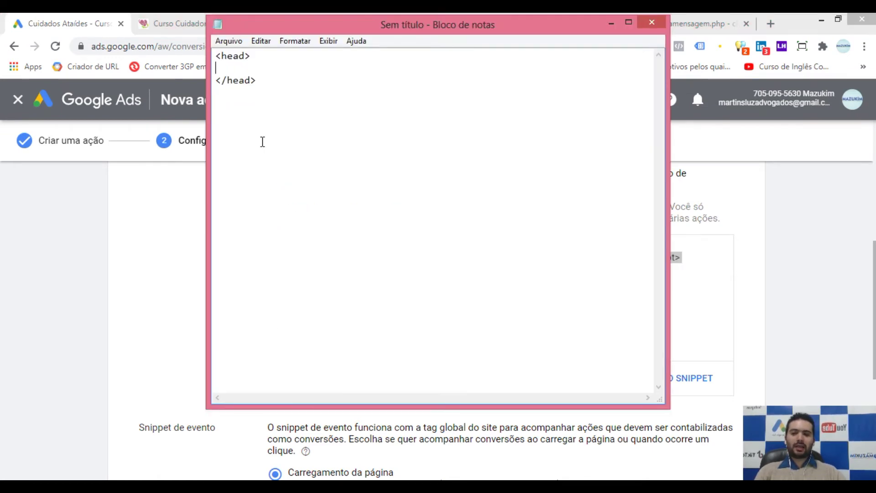
key(ctrl+v)
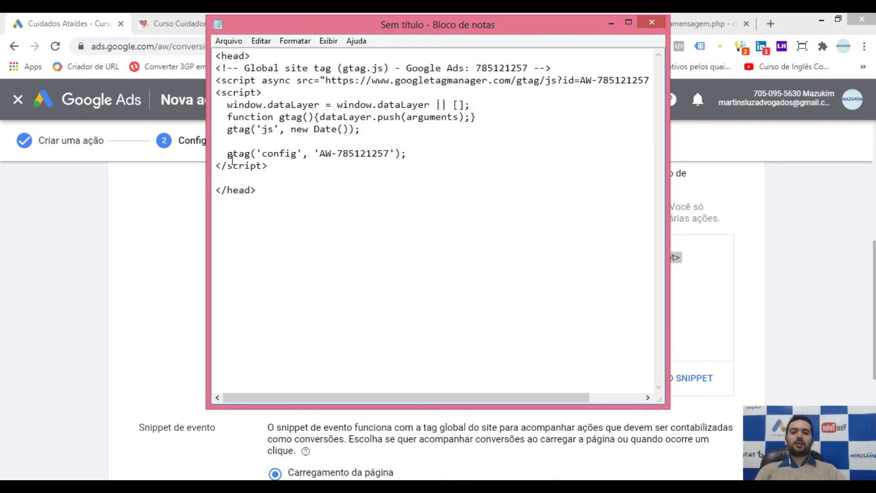
click(98, 267)
click(685, 26)
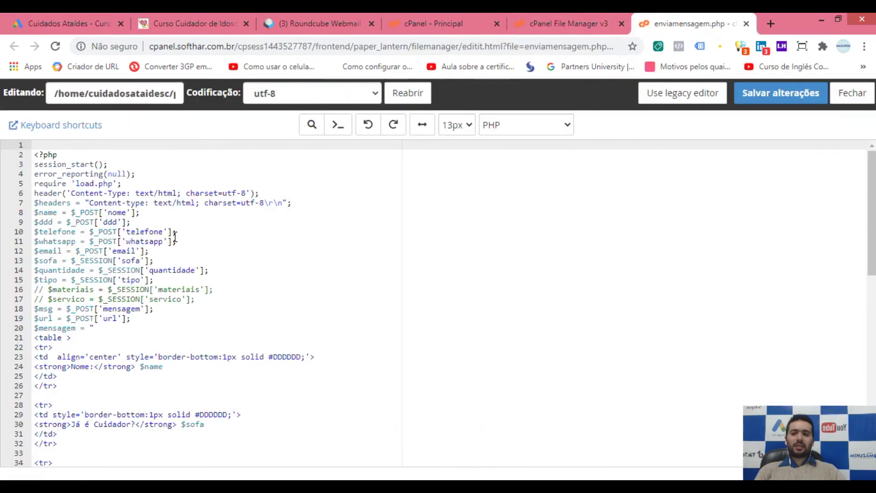
scroll(174, 237, down, 7)
Step: Paste the global site tag at the top of enviamensagem.php, above <?php, followed by a blank line
scroll(178, 219, up, 7)
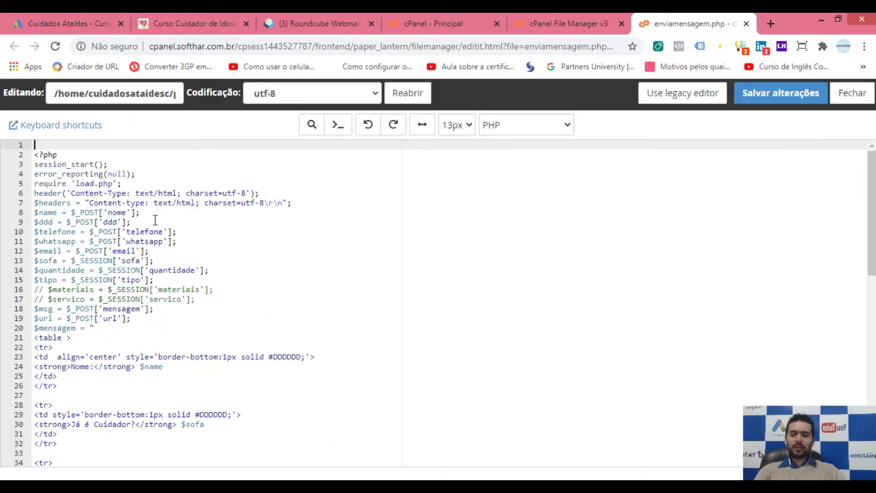
key(ctrl+v)
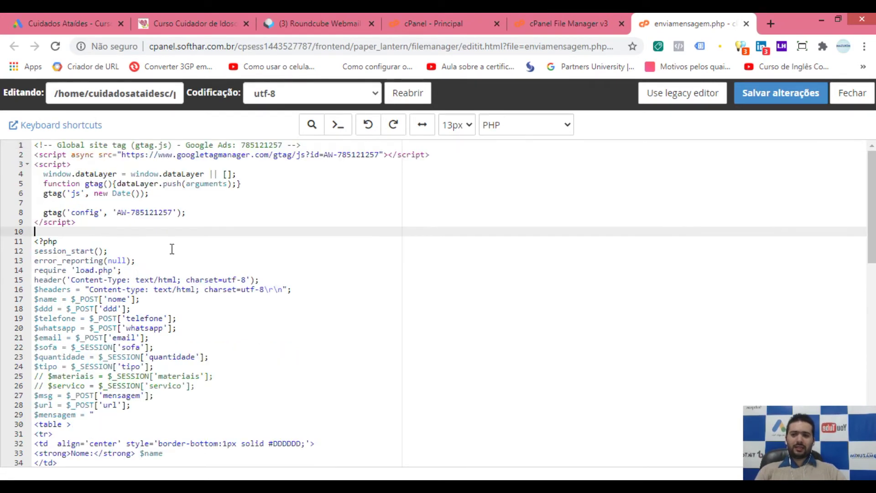
key(Return)
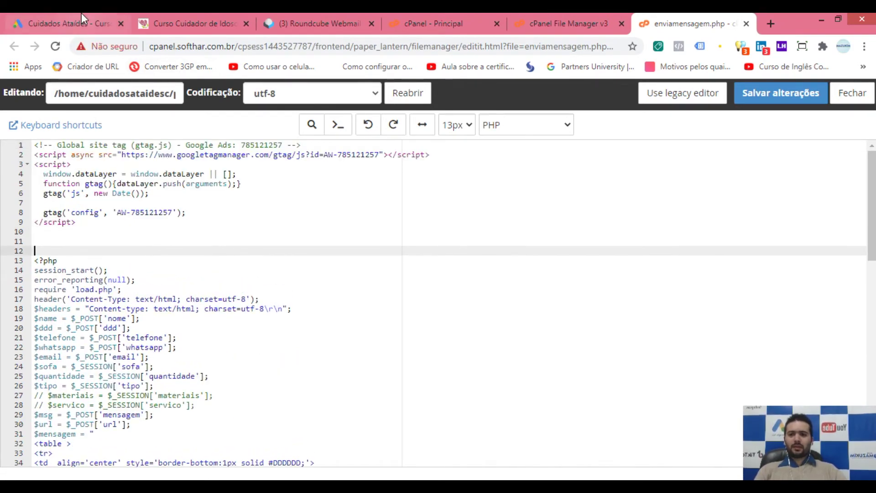
click(81, 23)
scroll(259, 345, down, 3)
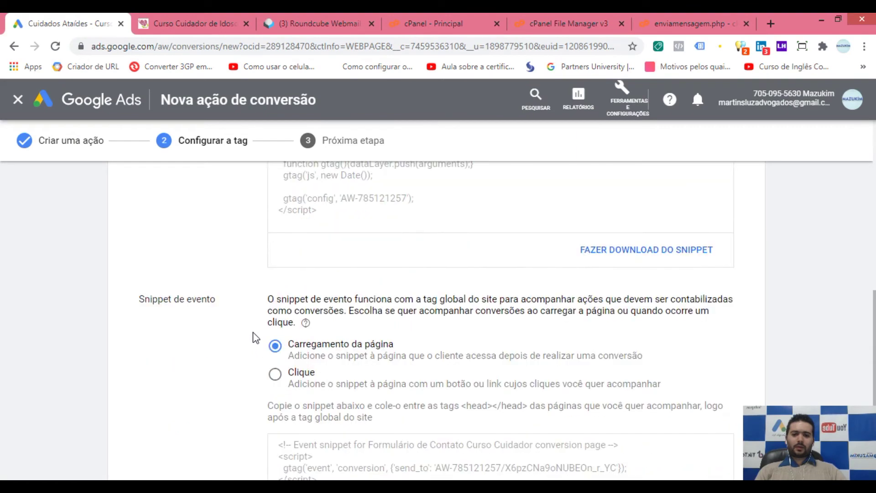
Step: Look over the Snippet de evento options, then move to the simulator's final.php price page
drag(138, 300, 216, 302)
click(206, 301)
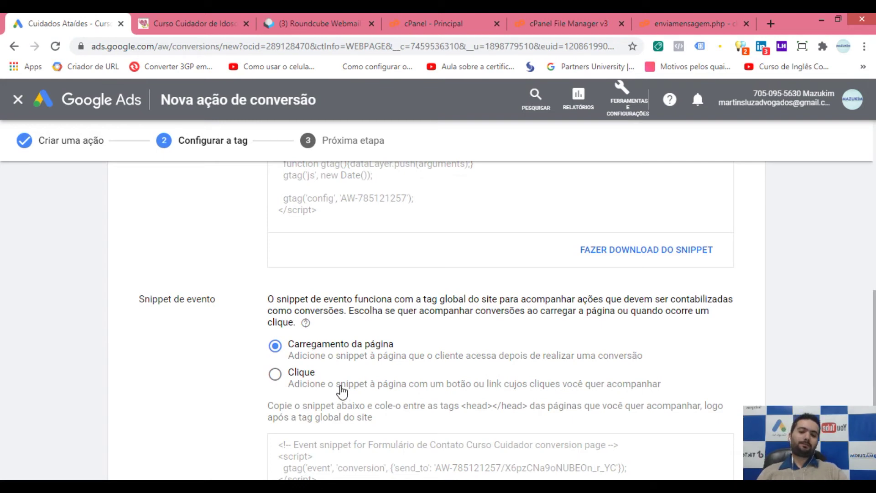
click(204, 16)
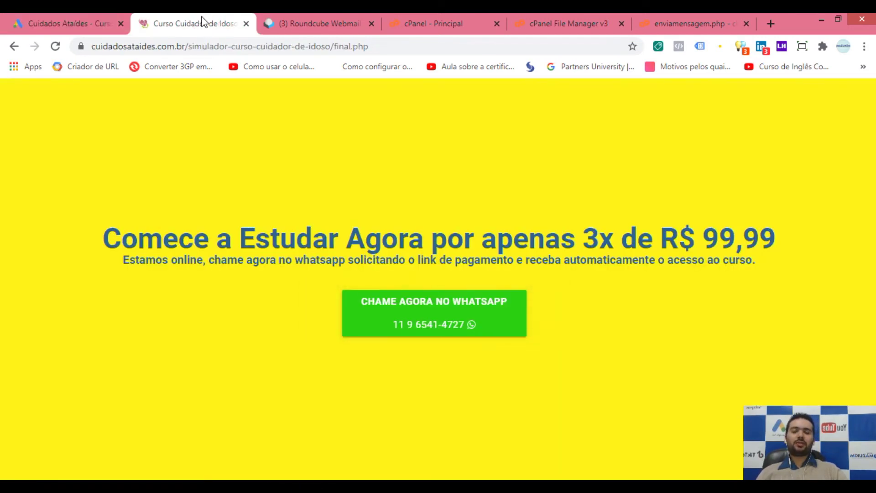
Step: Go back to parte2.php and resubmit the test form with DESCOBRIR VALOR AGORA to reach DEU CERTO
click(15, 47)
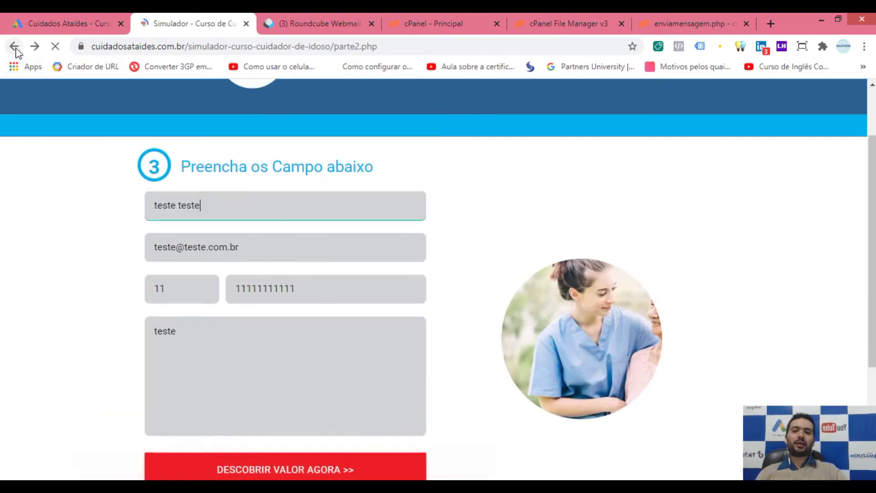
scroll(242, 237, down, 2)
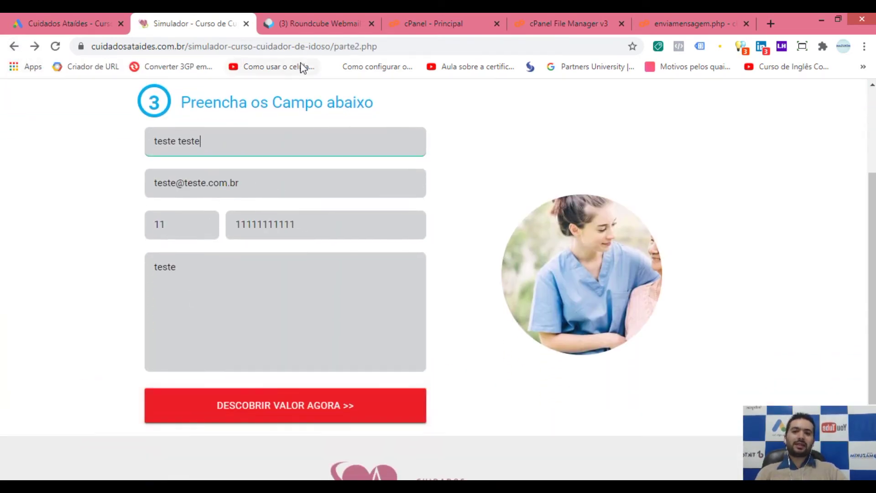
drag(334, 47, 375, 47)
click(438, 172)
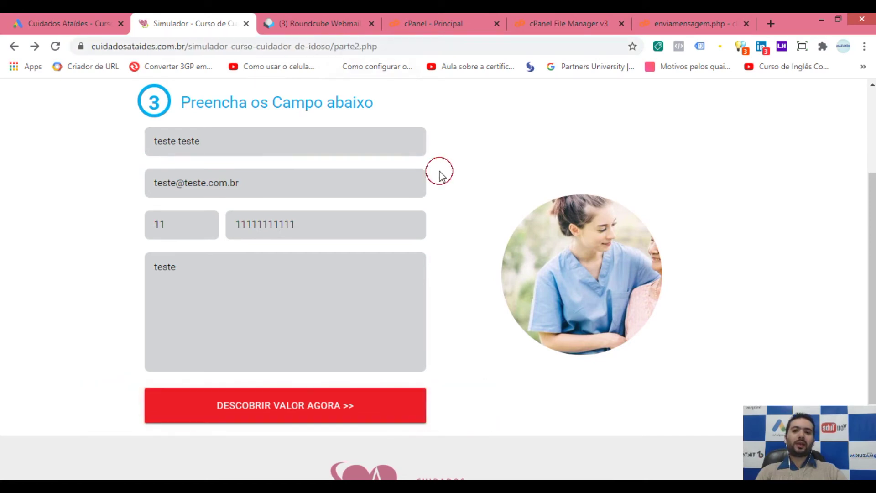
click(301, 409)
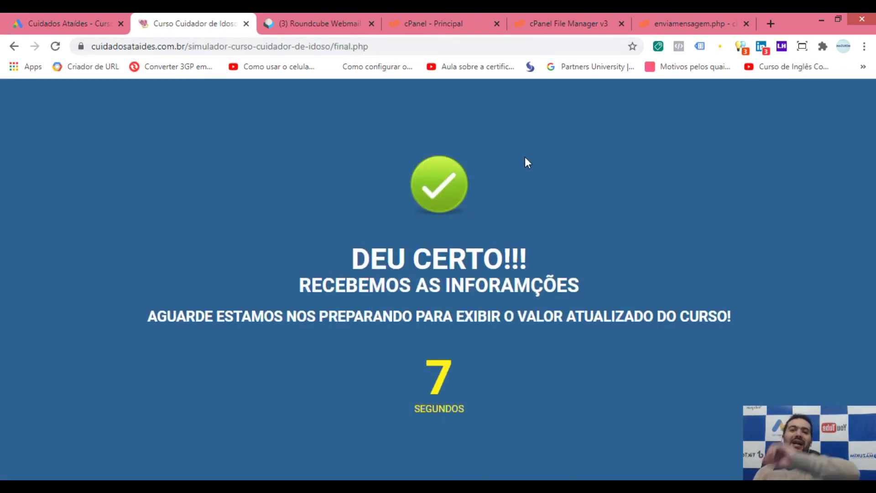
click(687, 23)
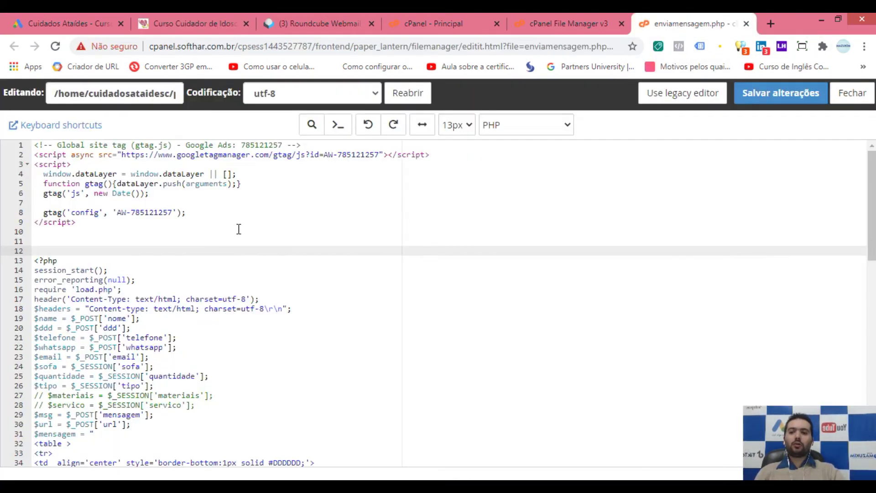
Step: Paste the Google Ads event snippet at line 11 of enviamensagem.php and save the file
click(57, 240)
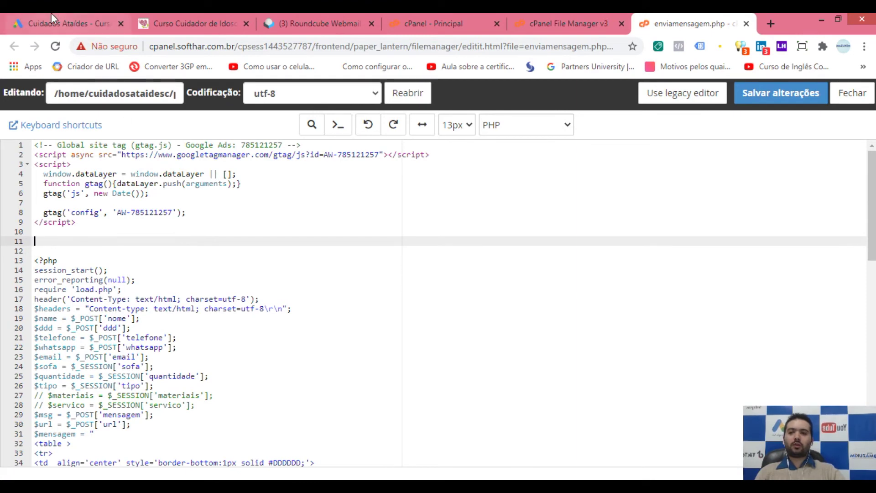
click(51, 20)
scroll(326, 289, down, 3)
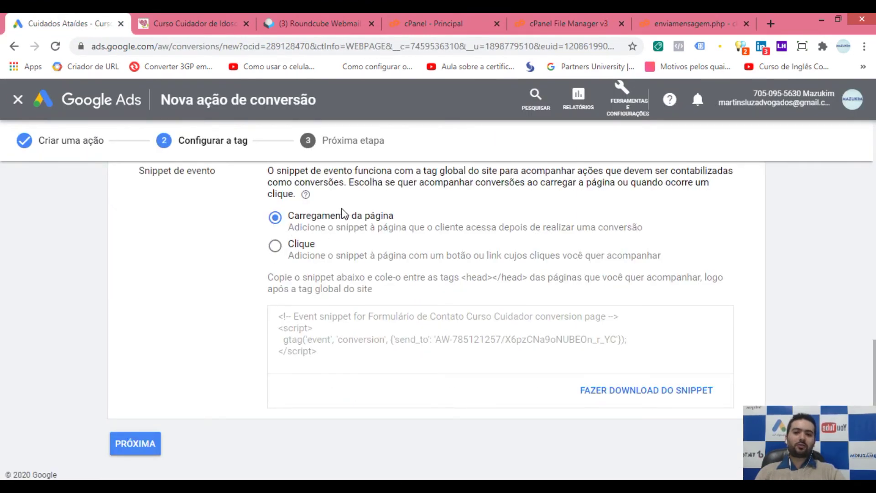
click(350, 336)
key(ctrl+c)
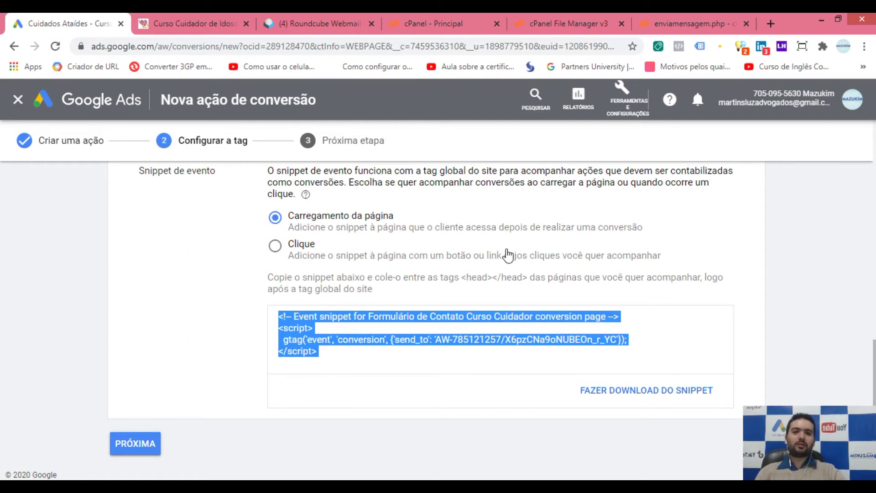
click(668, 20)
key(ctrl+v)
click(113, 276)
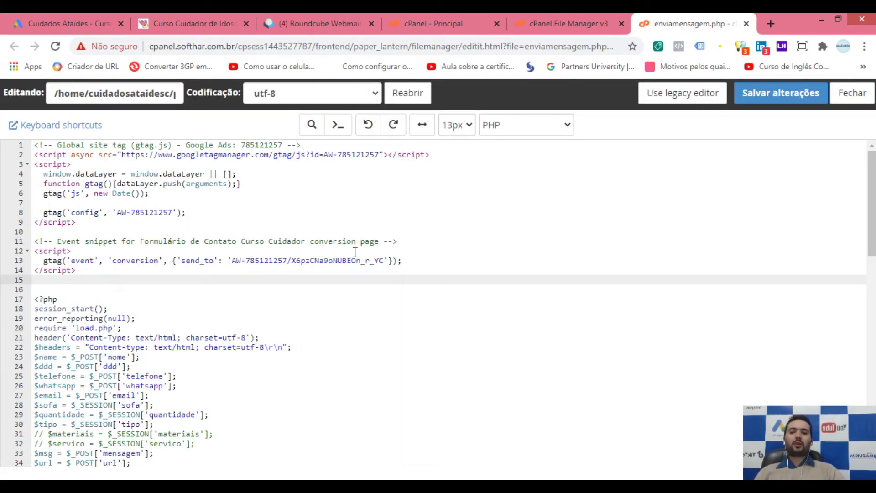
click(763, 98)
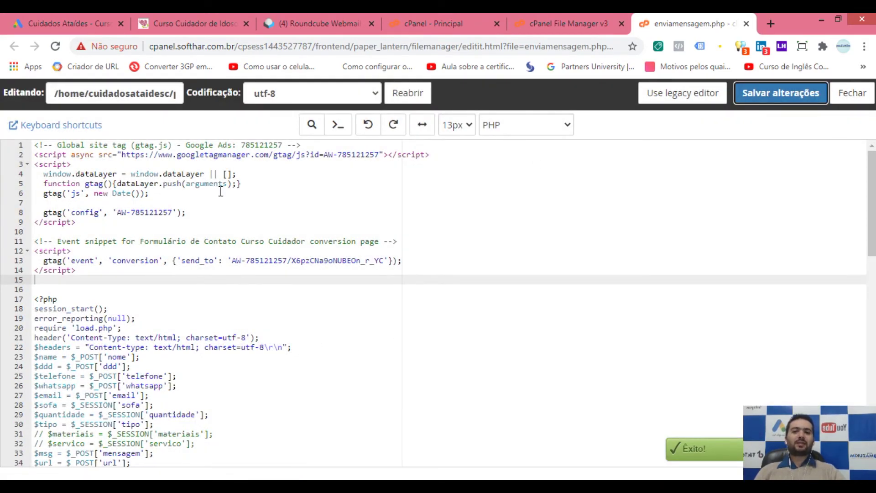
Step: Save enviamensagem.php twice more and close the editor, back to the simulator folder's file list
click(781, 102)
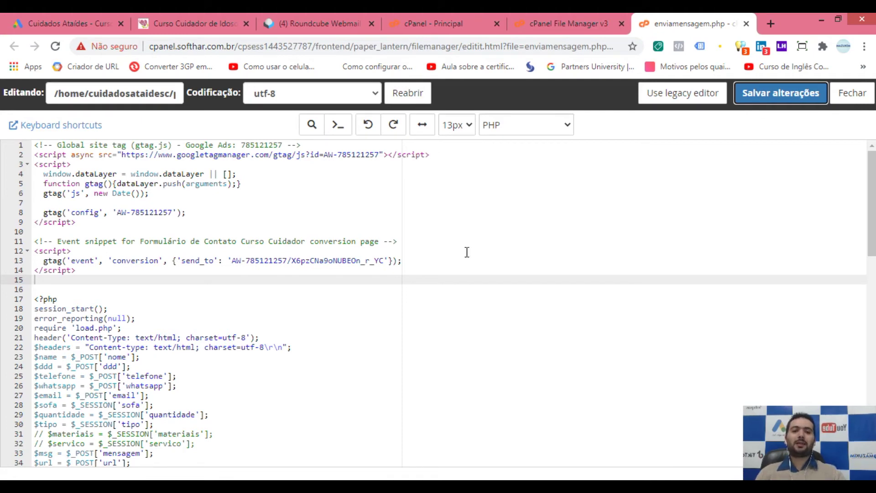
click(785, 95)
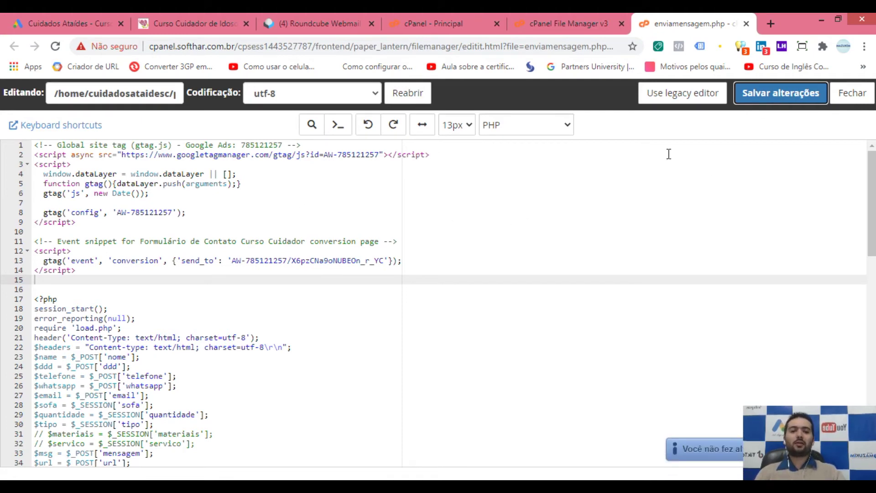
click(852, 96)
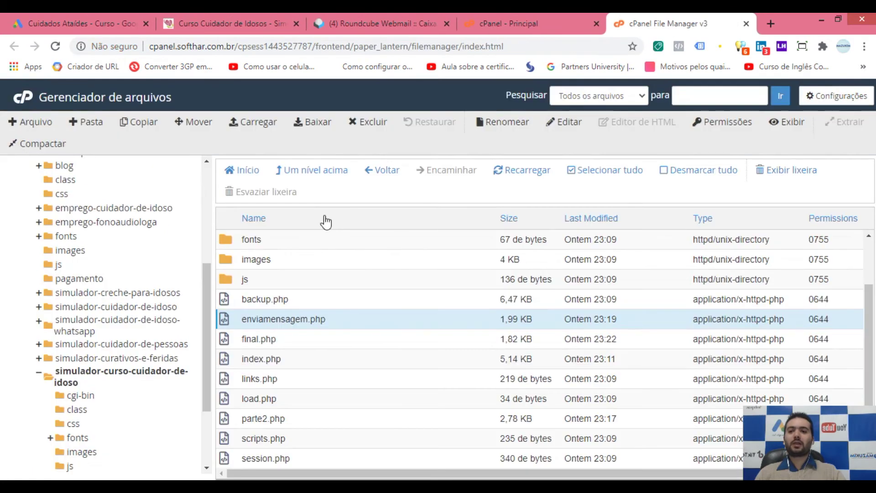
Step: Return the simulator from its final page to the parte2.php form, then bring back the Google Ads snippet page
click(226, 18)
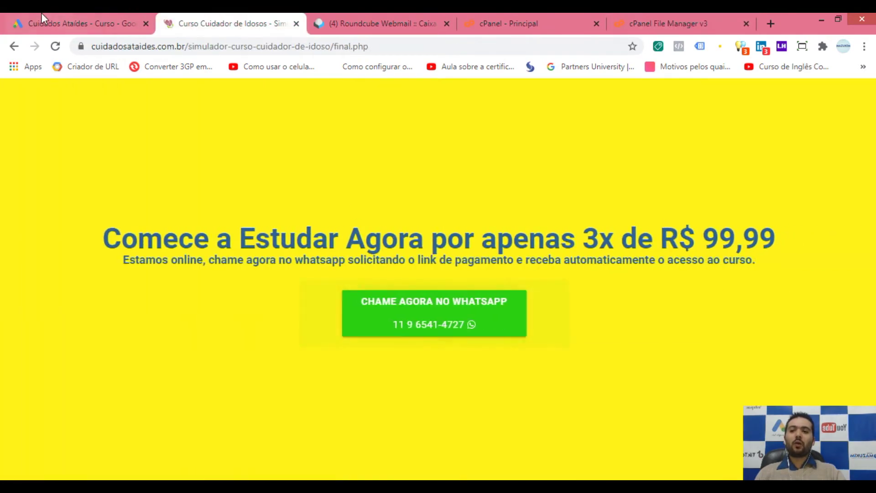
click(12, 47)
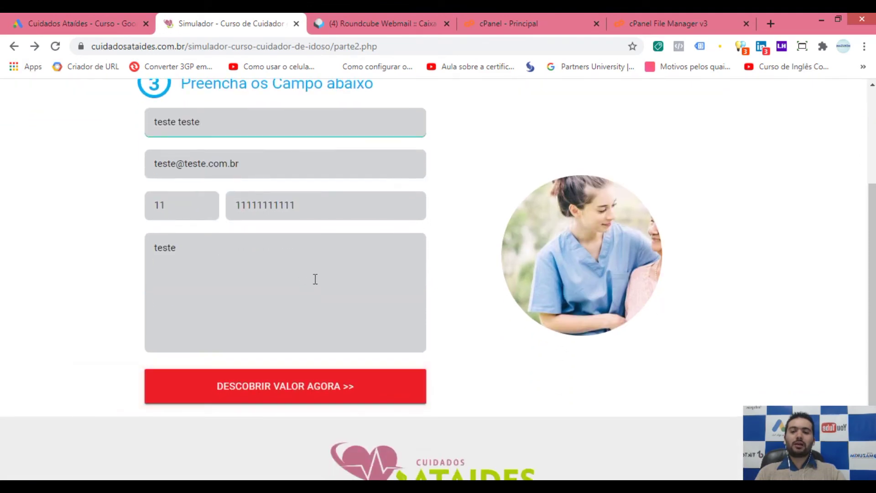
click(98, 17)
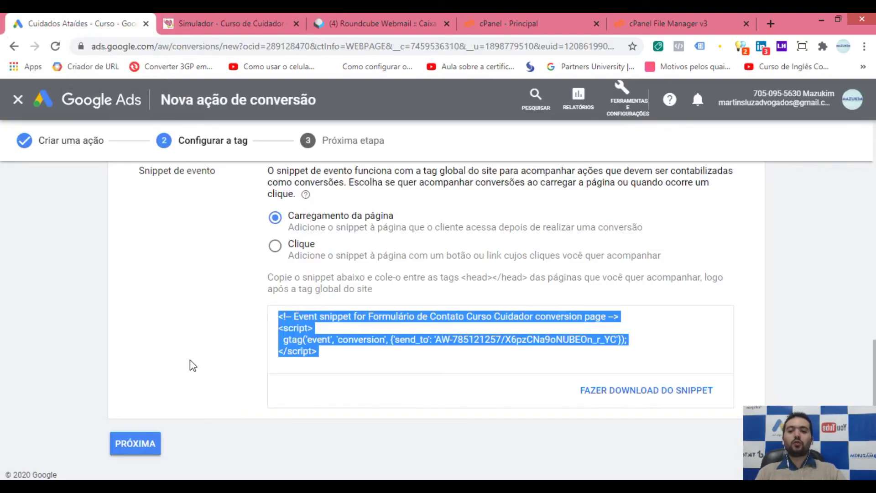
Step: Finish the conversion action setup and jump to the Campanhas page with the G, C shortcut
click(151, 441)
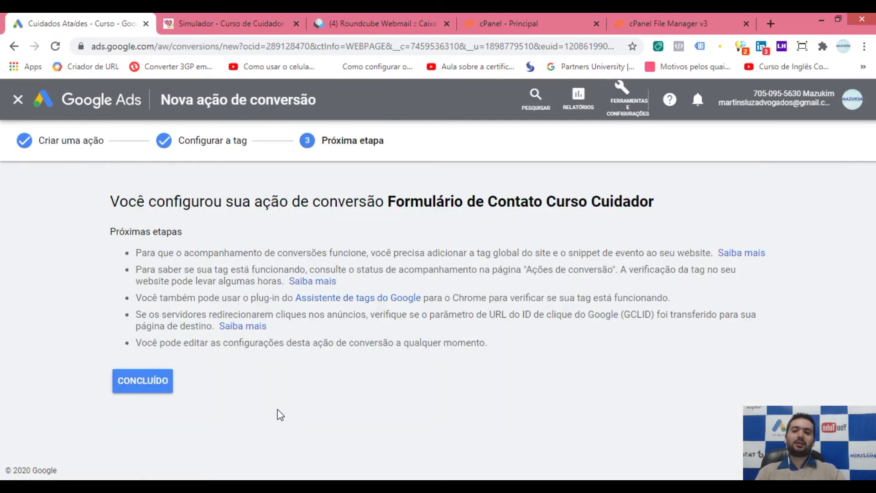
click(159, 386)
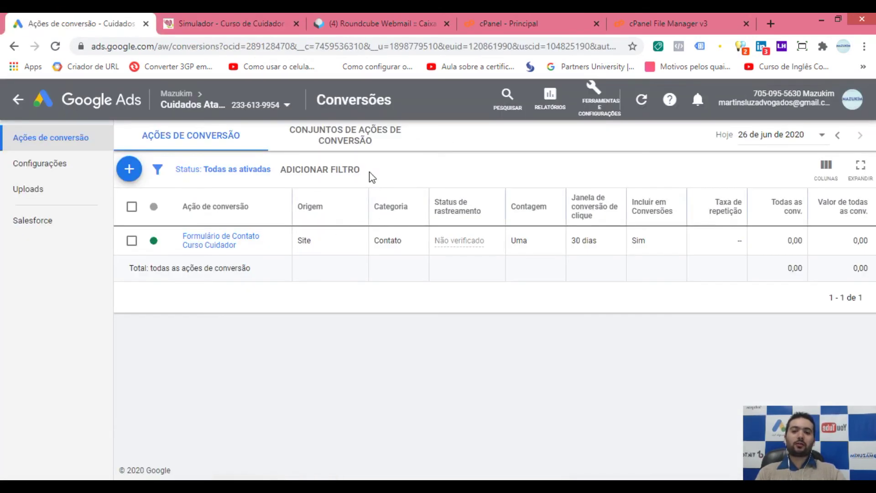
click(428, 105)
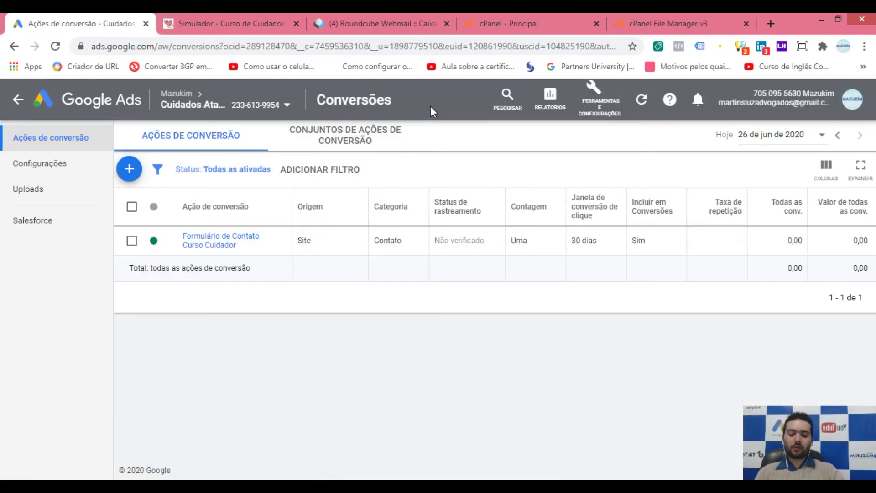
key(g)
key(c)
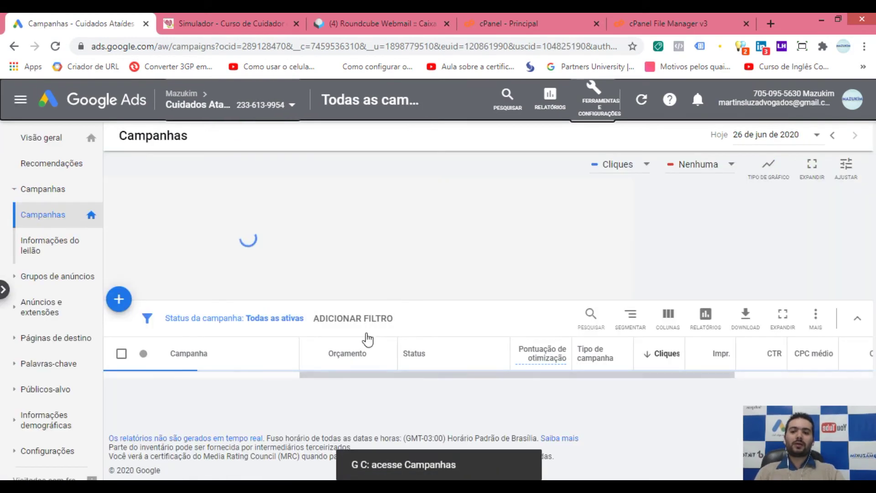
Step: Check the campaign table's Conversões columns, then open the Conversões list under Medição
drag(525, 456, 561, 454)
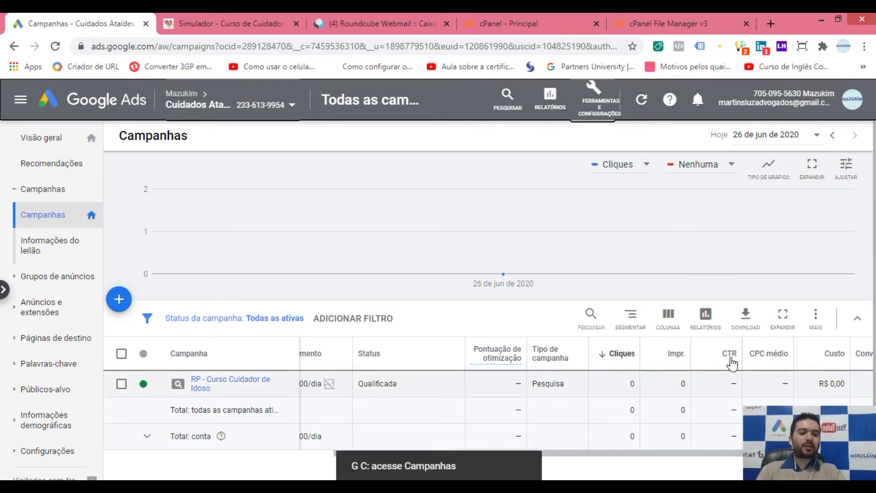
click(694, 454)
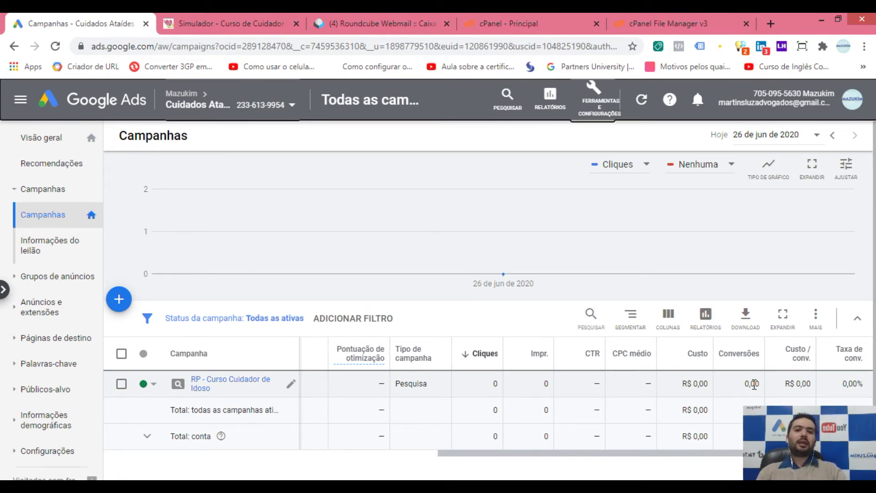
click(595, 112)
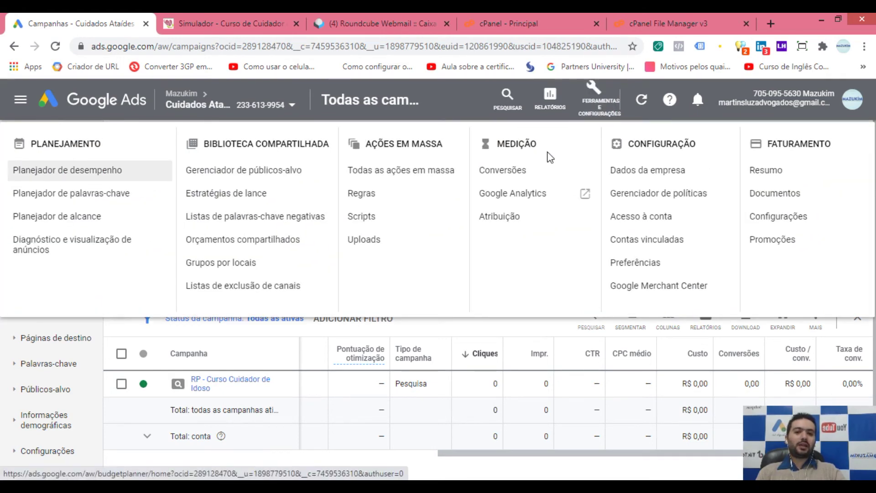
click(525, 178)
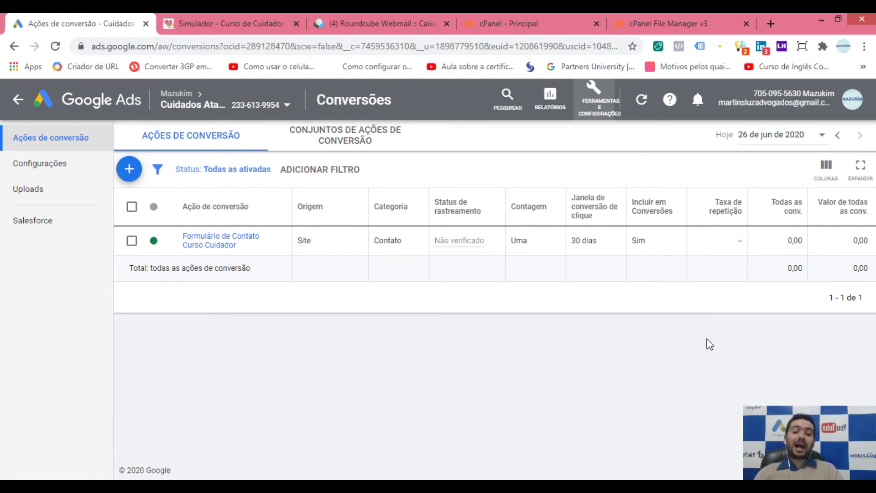
Step: Test the landing page's 'Chame agora no WhatsApp' link, close the chat, and return to Google Ads conversions
click(266, 18)
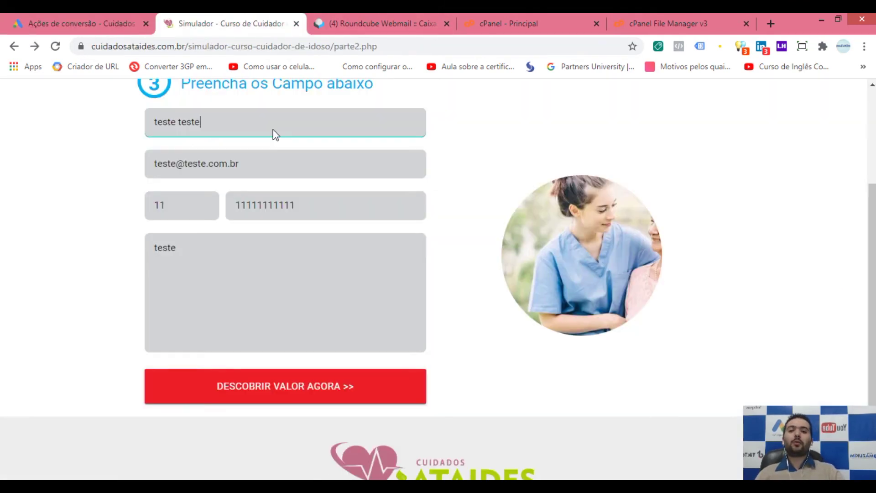
scroll(224, 232, up, 4)
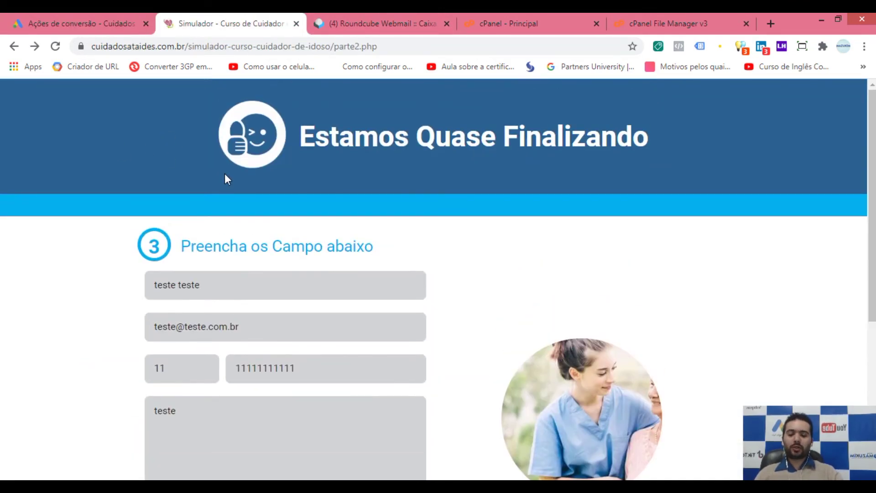
click(14, 46)
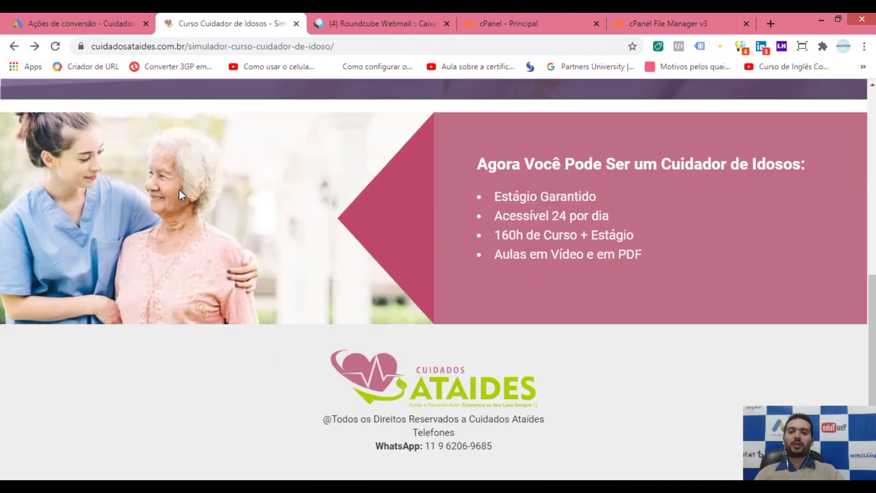
scroll(370, 210, up, 8)
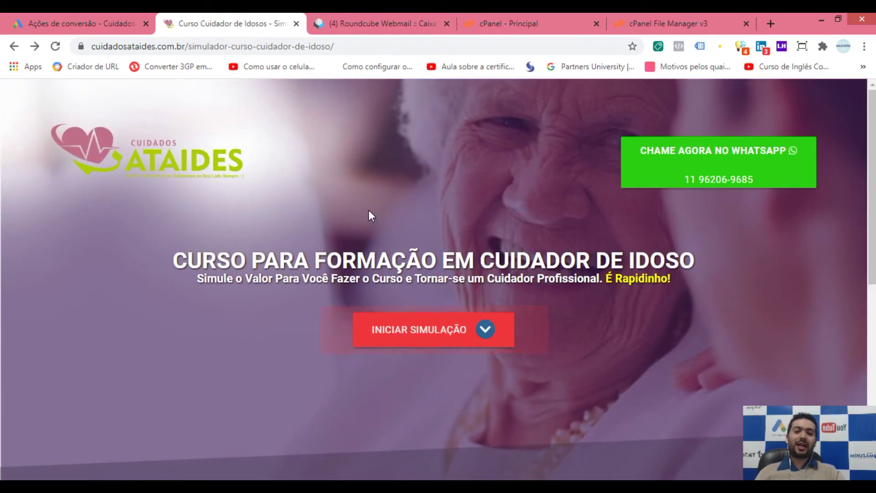
click(708, 163)
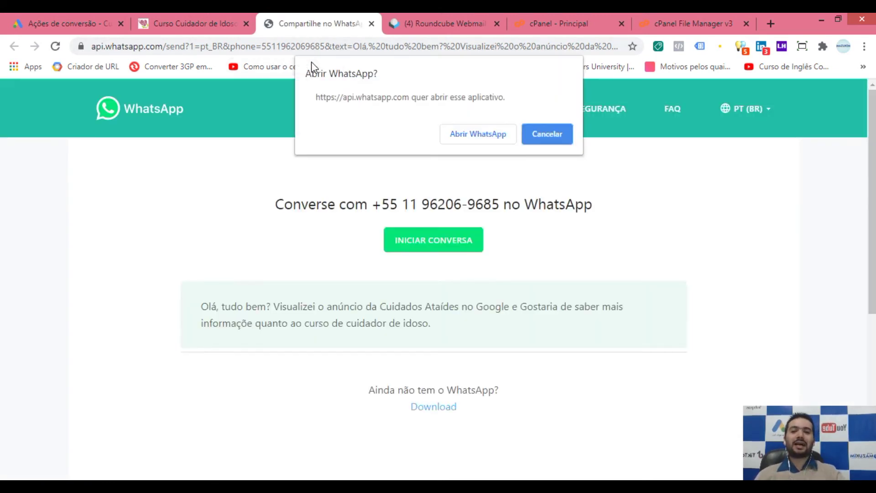
click(547, 135)
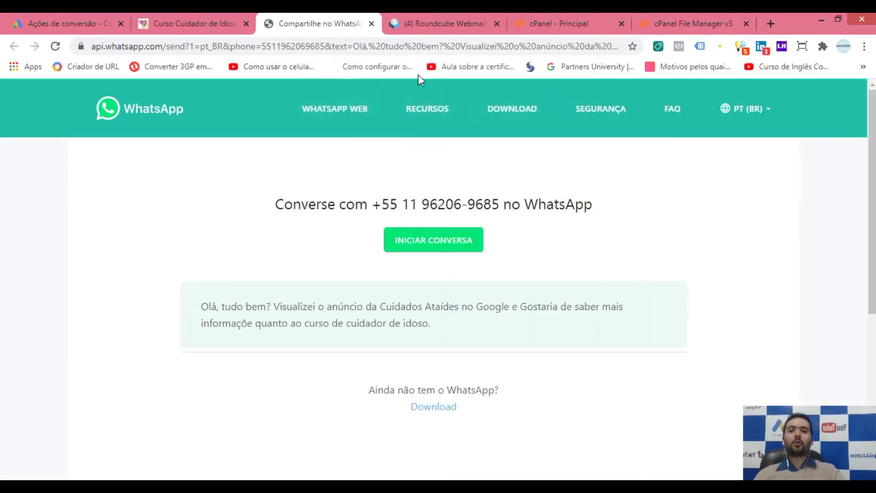
click(371, 24)
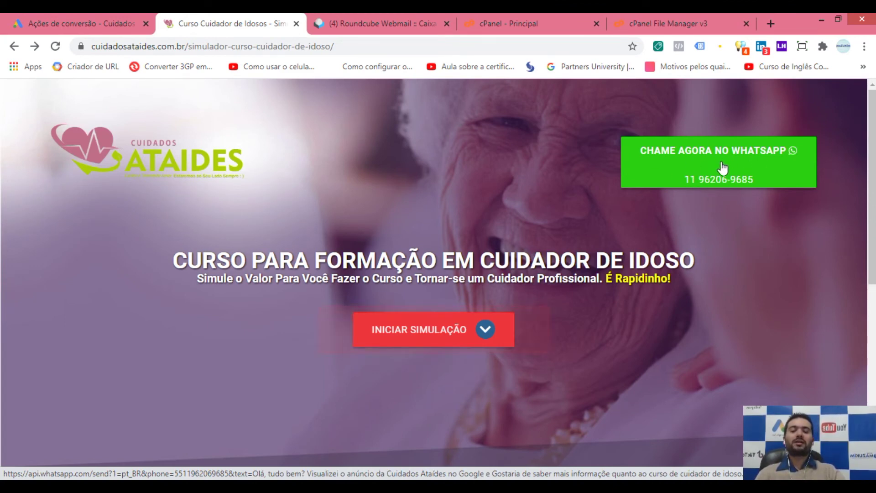
click(103, 20)
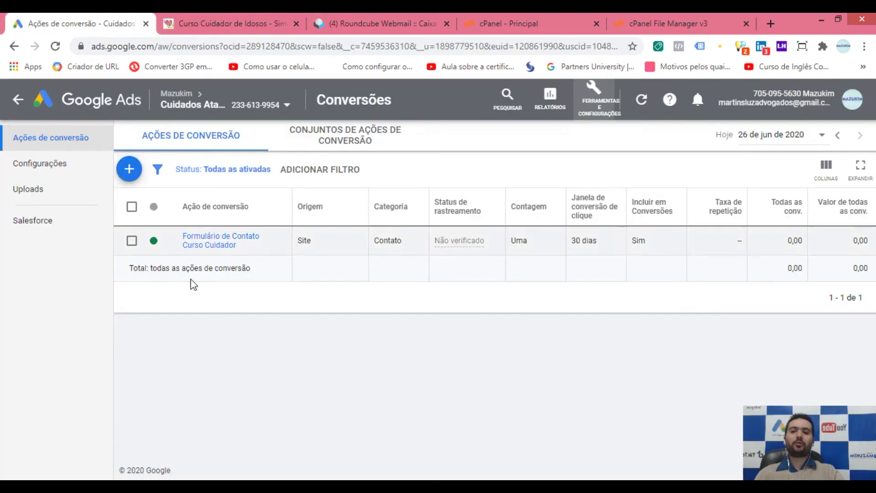
click(600, 101)
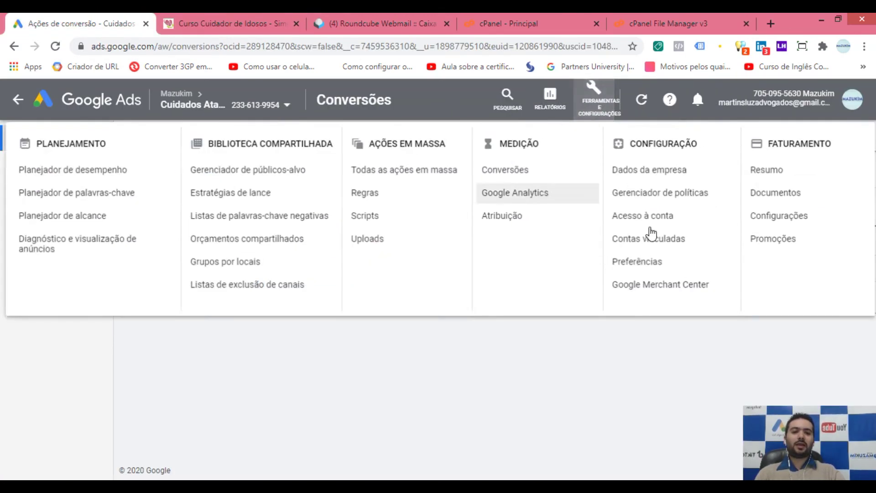
Step: Start a new website conversion action with the category set to Contato
click(500, 173)
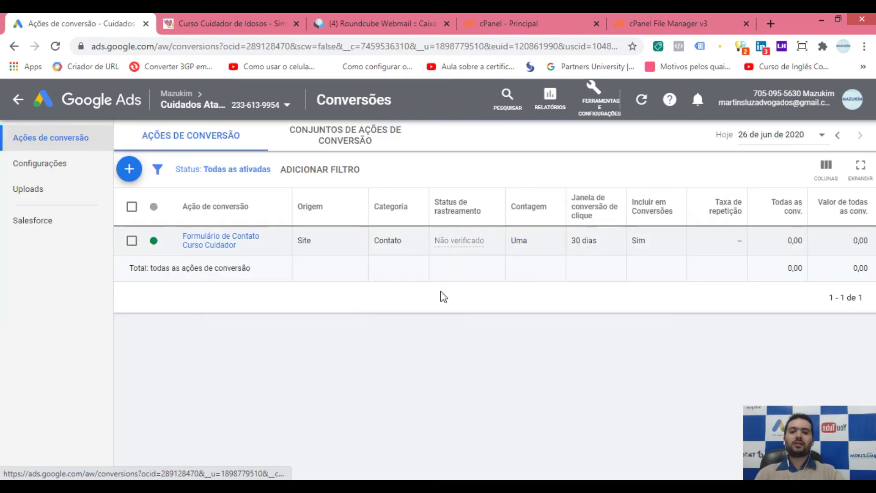
click(132, 178)
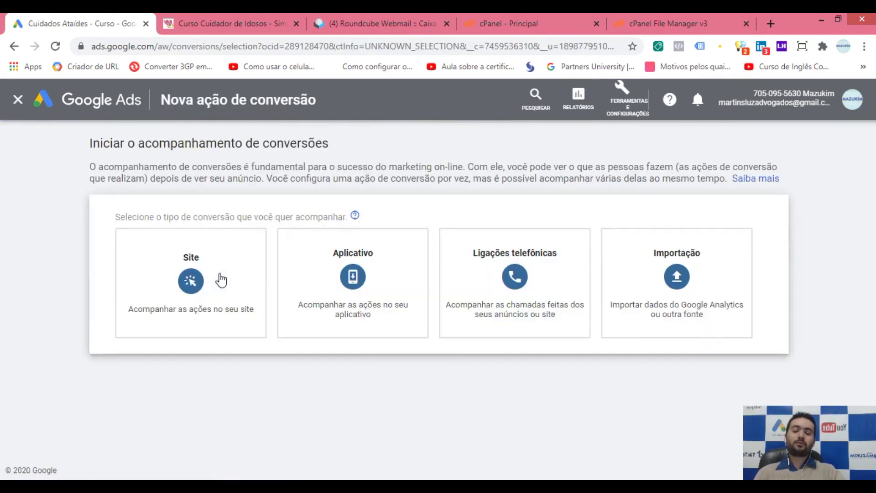
click(194, 280)
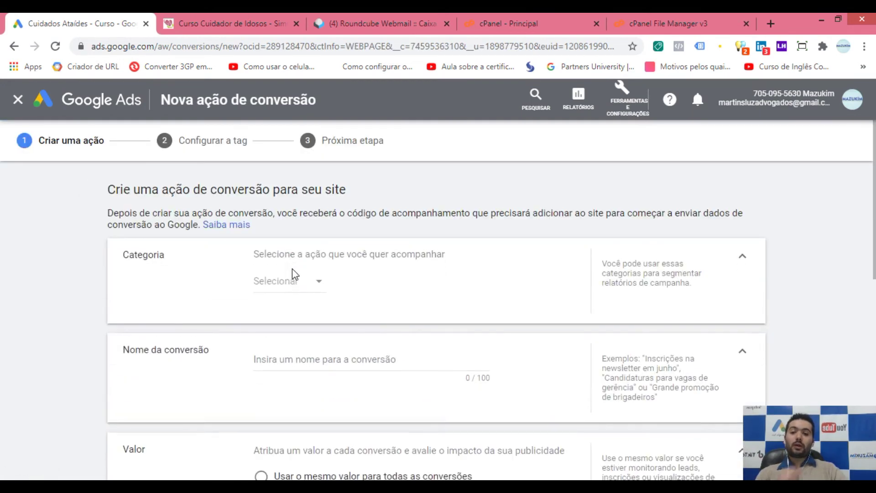
click(294, 281)
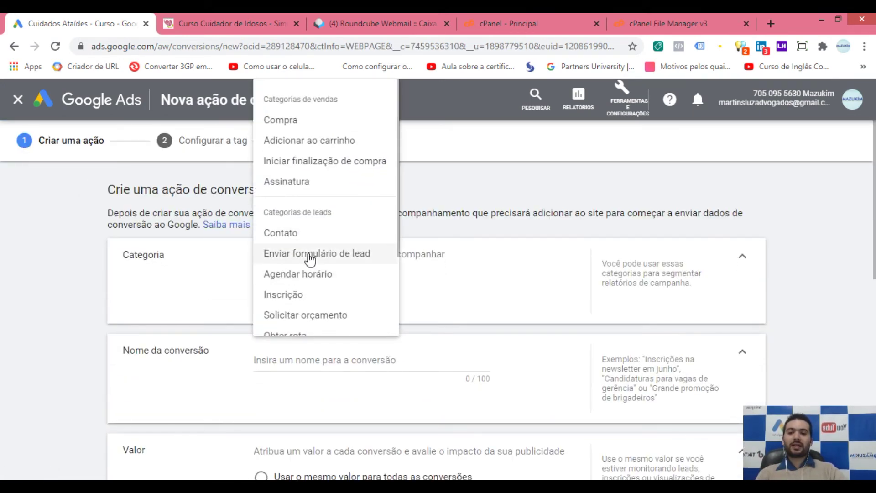
click(305, 235)
scroll(218, 297, down, 2)
Step: Name it 'WhatsApp - Contato Curso Cuidador', use no value, count one conversion, and create it
drag(286, 298, 152, 288)
text(Whats)
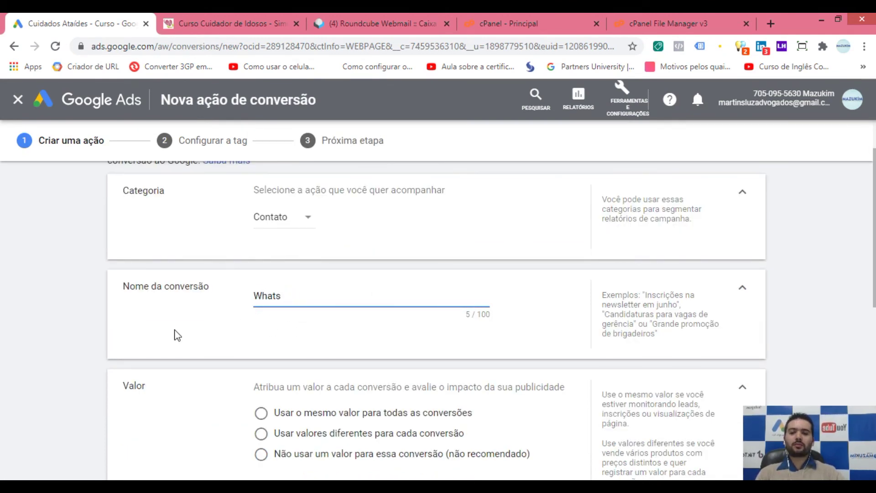
text(App - Conta)
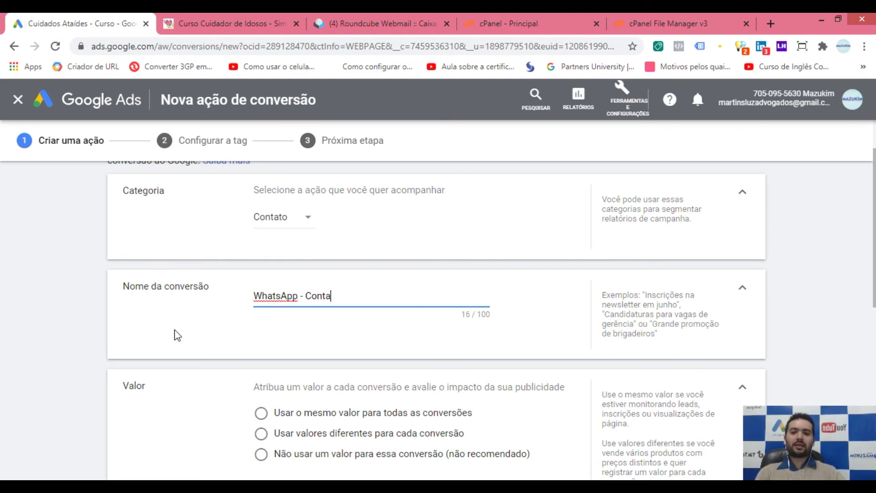
text(to Curso Cuidador)
scroll(208, 311, down, 1)
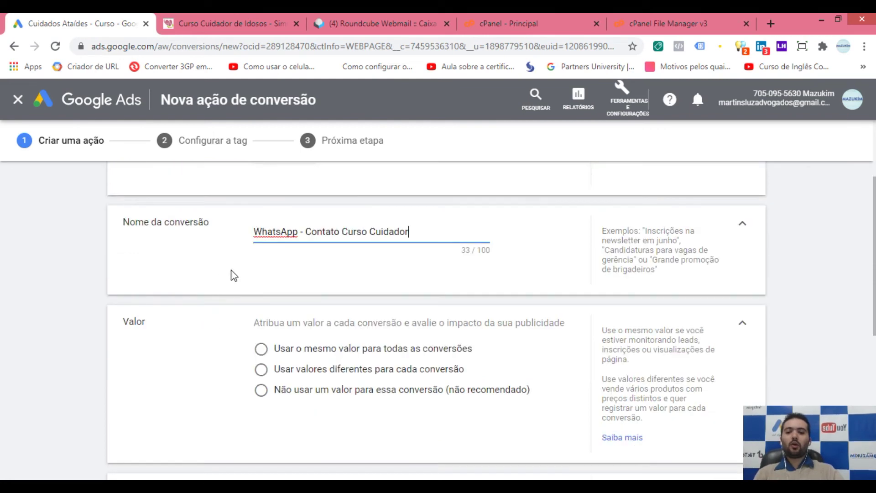
scroll(255, 299, down, 2)
click(296, 264)
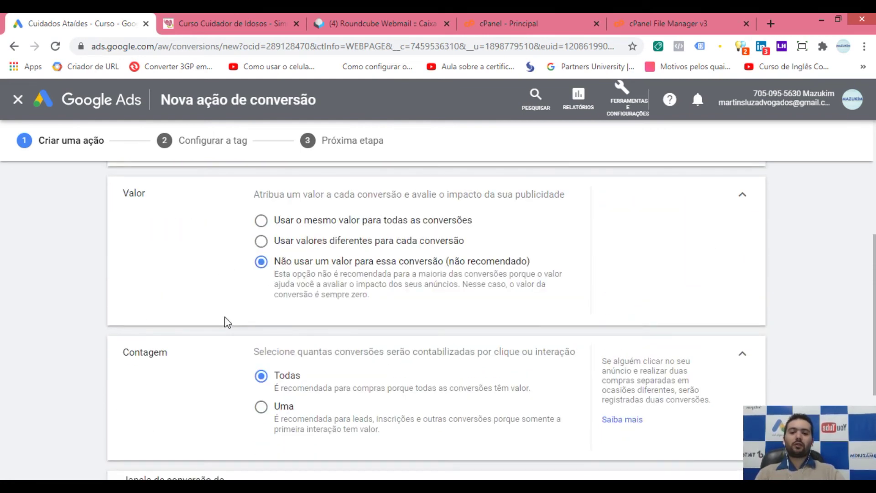
scroll(194, 332, down, 1)
click(289, 348)
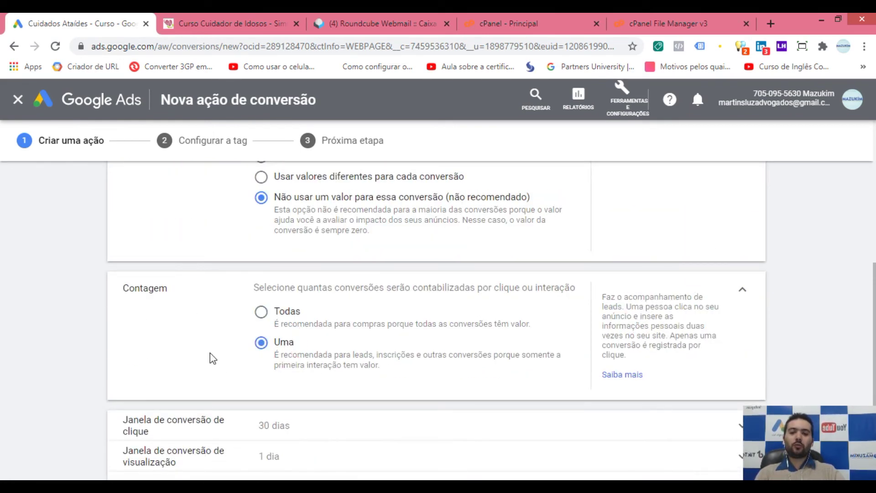
scroll(200, 342, down, 2)
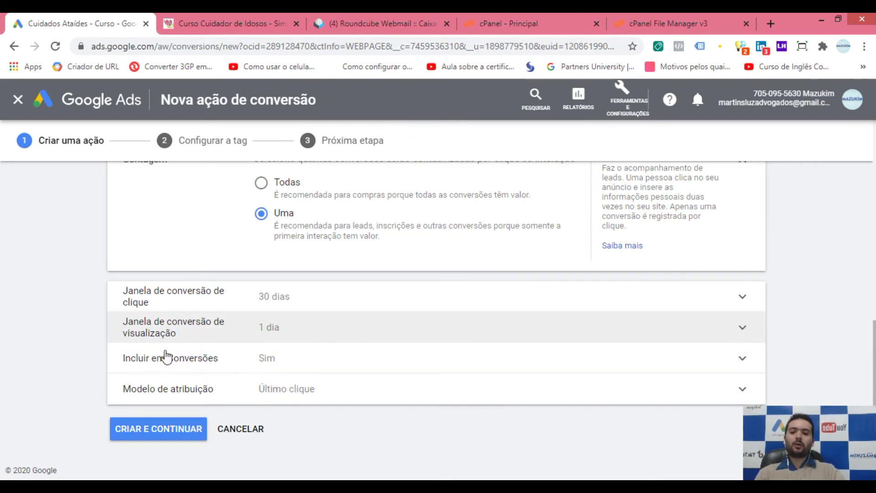
click(167, 434)
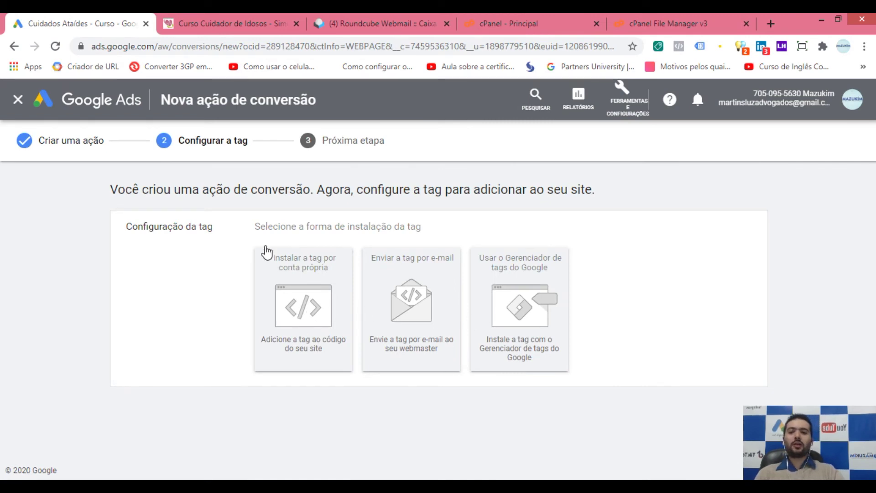
Step: Choose to install the tag yourself, then bring up the 'Curso Cuidador de Idosos' page
click(290, 298)
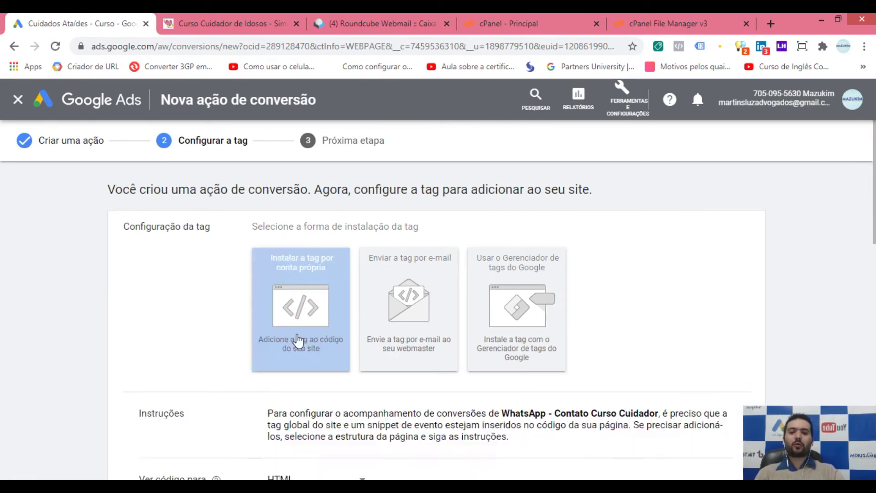
scroll(238, 317, down, 6)
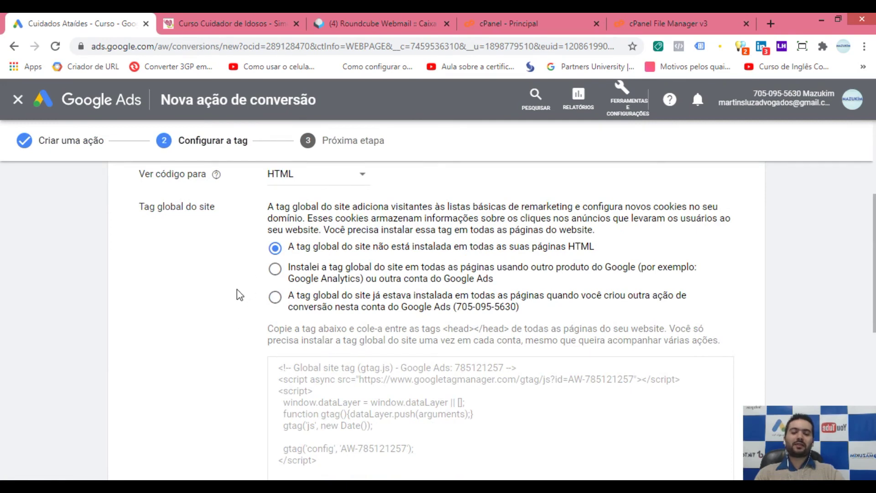
scroll(228, 291, down, 1)
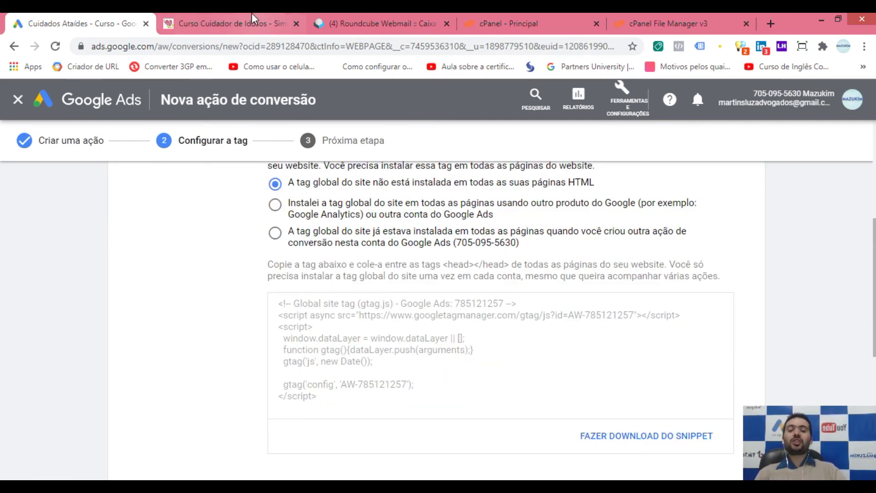
click(229, 25)
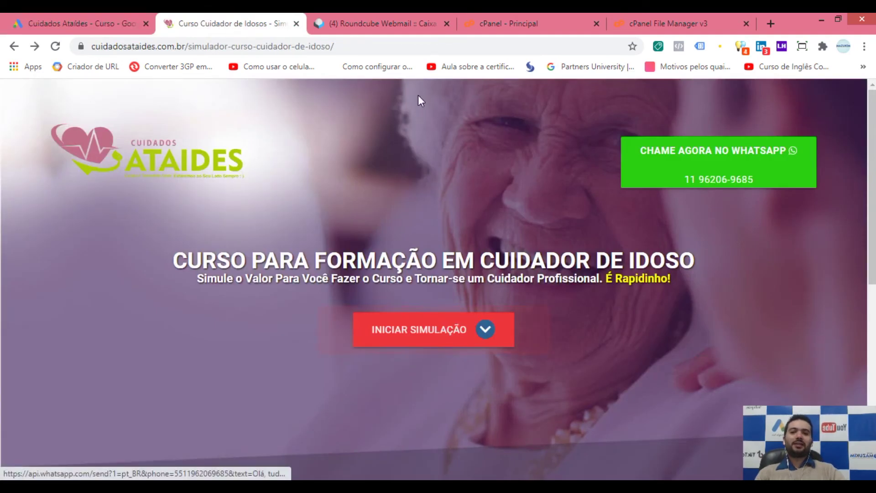
Step: Load the simulator's index.php page, then return to the Google Ads global site tag
click(352, 45)
key(End)
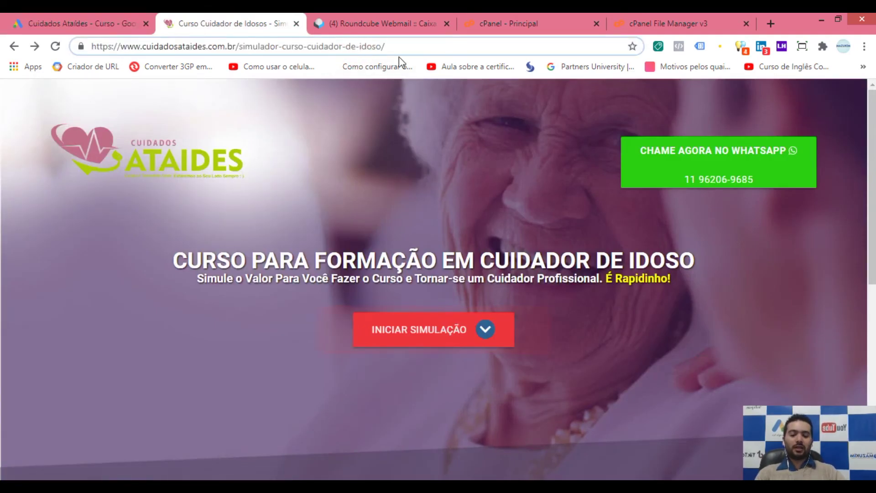
text(index.php)
key(Return)
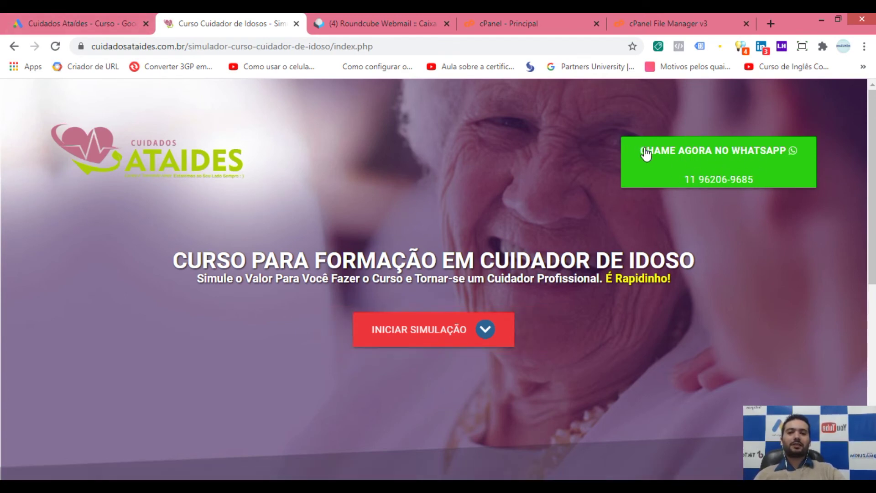
click(101, 15)
scroll(301, 292, up, 1)
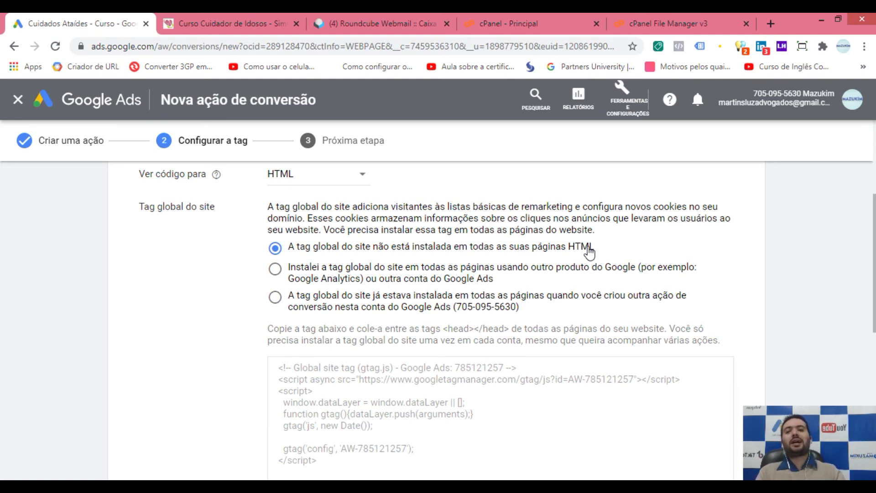
Step: Select and copy the Google Ads global site tag code
click(244, 16)
drag(341, 47, 365, 48)
click(392, 189)
click(55, 23)
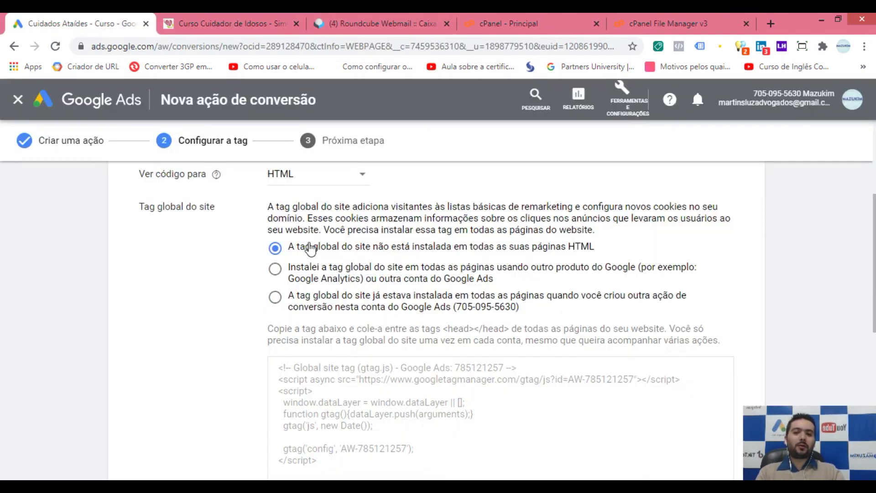
scroll(239, 226, down, 1)
scroll(369, 324, down, 1)
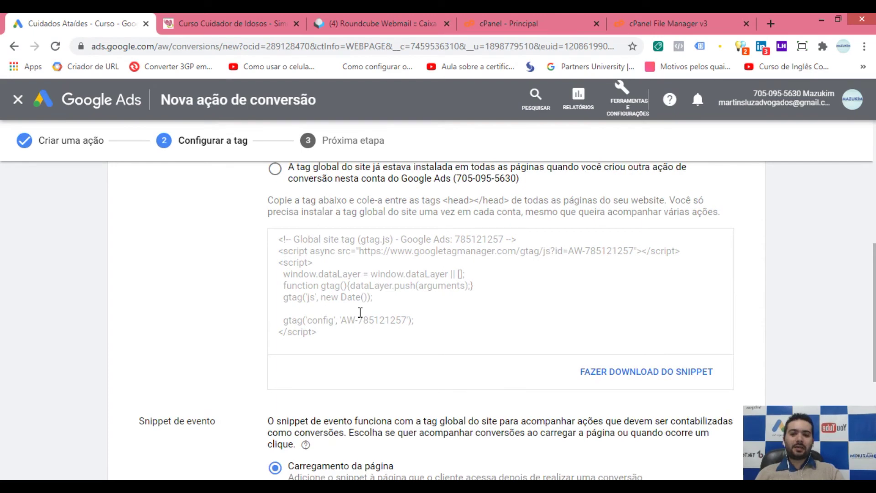
click(360, 312)
key(ctrl+c)
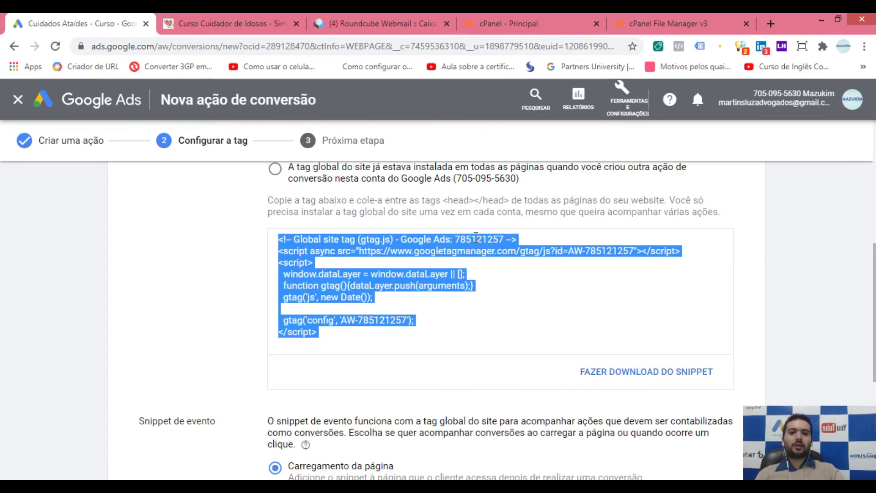
Step: Select index.php in the cPanel File Manager and choose Editar
click(705, 20)
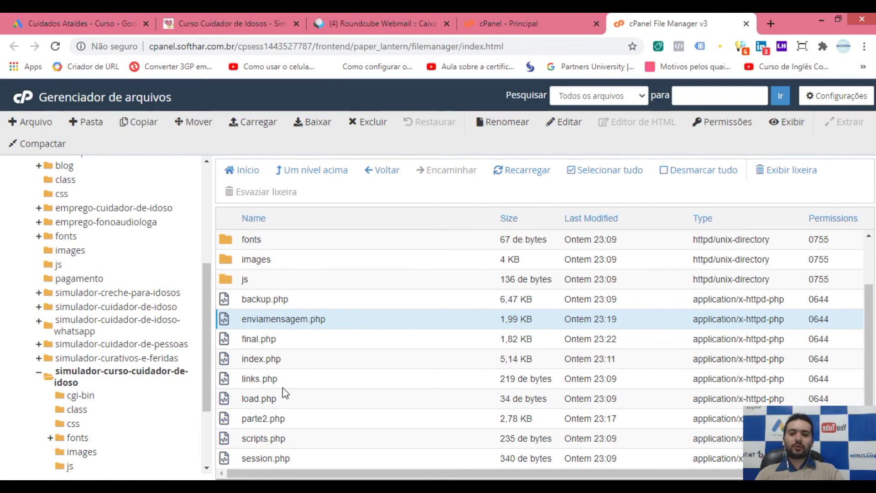
click(289, 416)
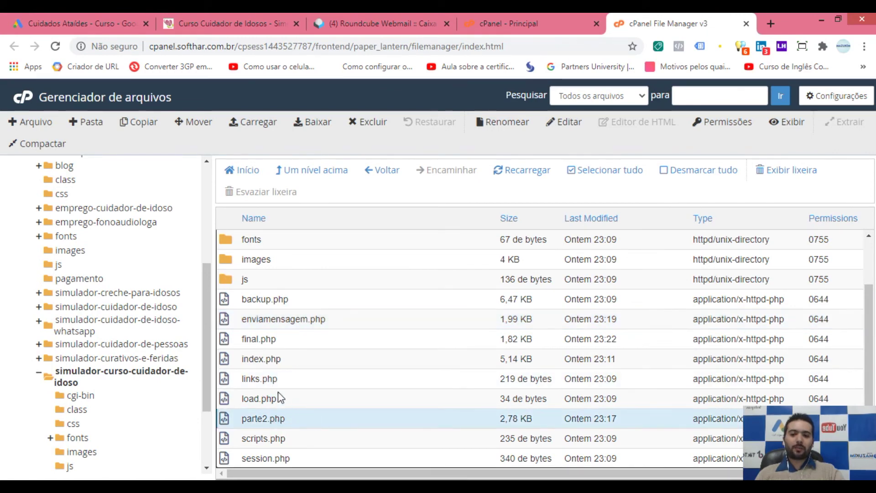
click(280, 360)
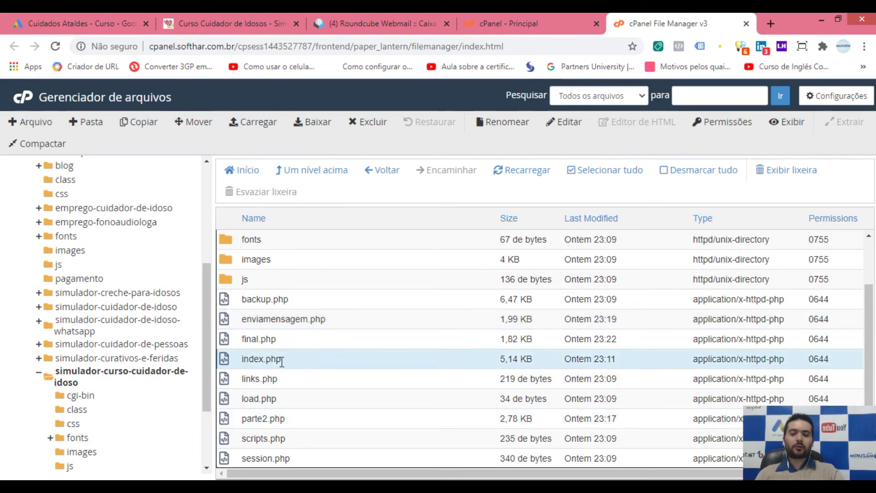
click(568, 124)
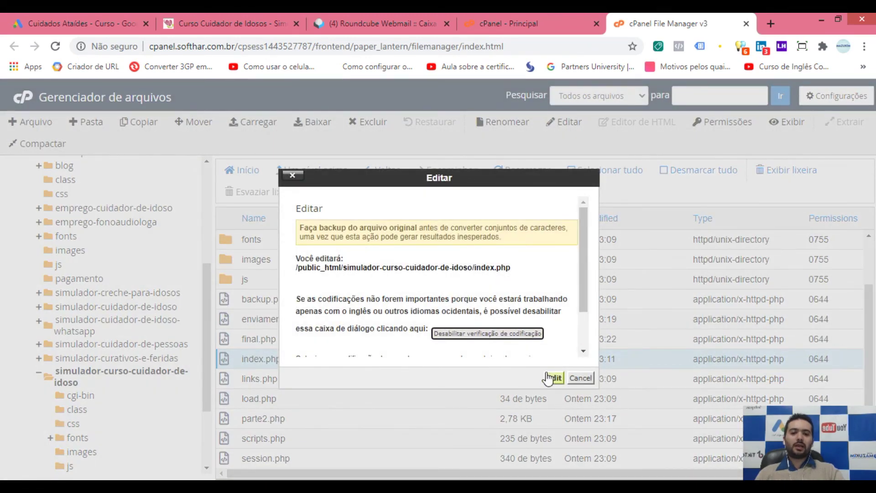
Step: Open index.php in the code editor and paste the global site tag just before </head>
click(552, 378)
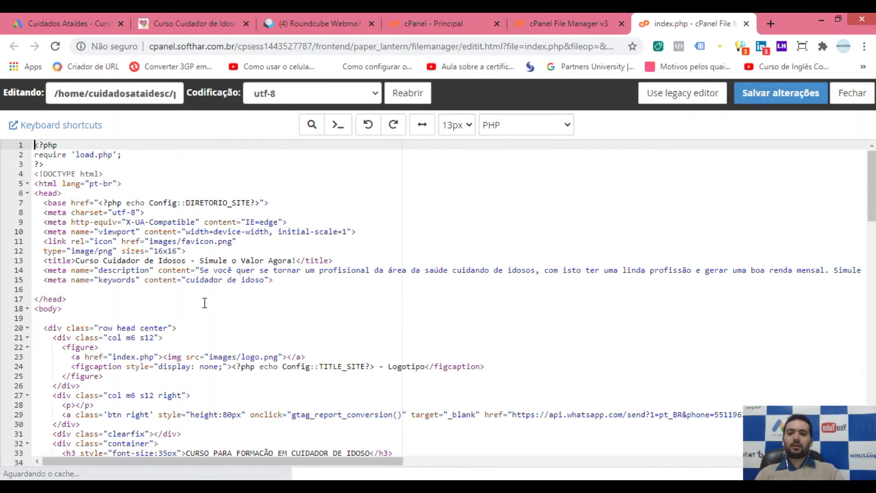
click(94, 289)
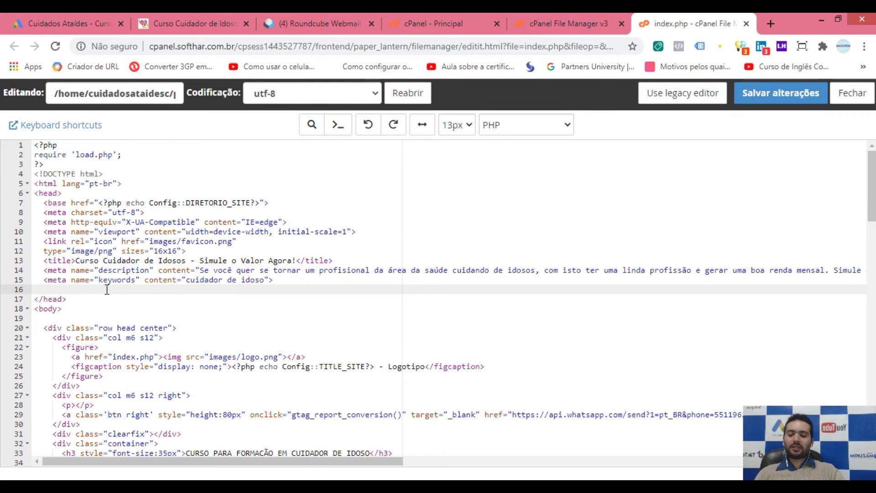
drag(67, 195, 31, 195)
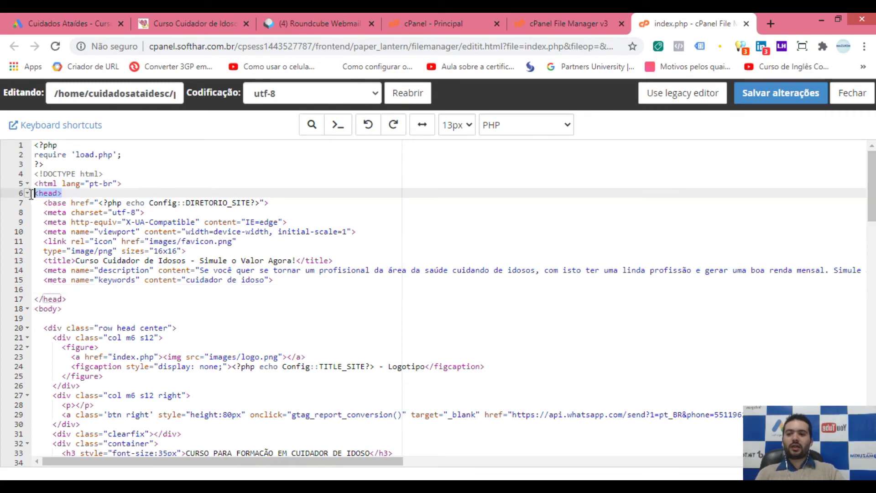
drag(70, 299, 28, 297)
click(52, 290)
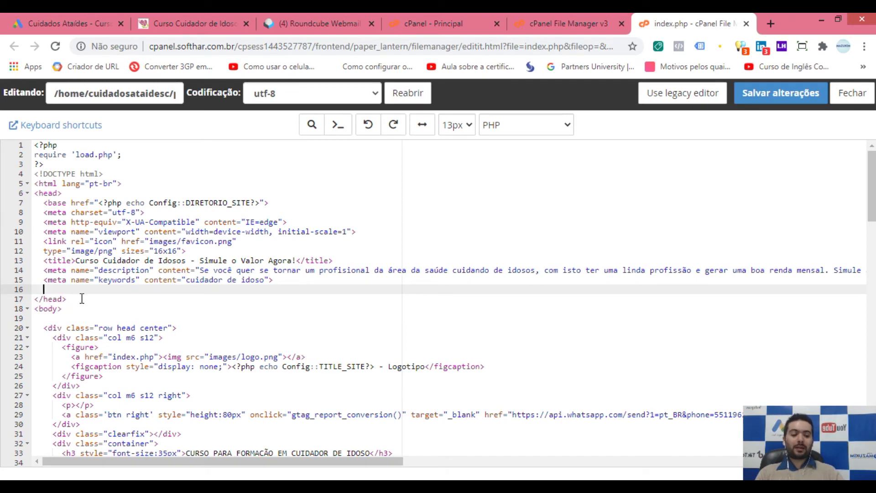
key(Return)
key(Return)
key(Up)
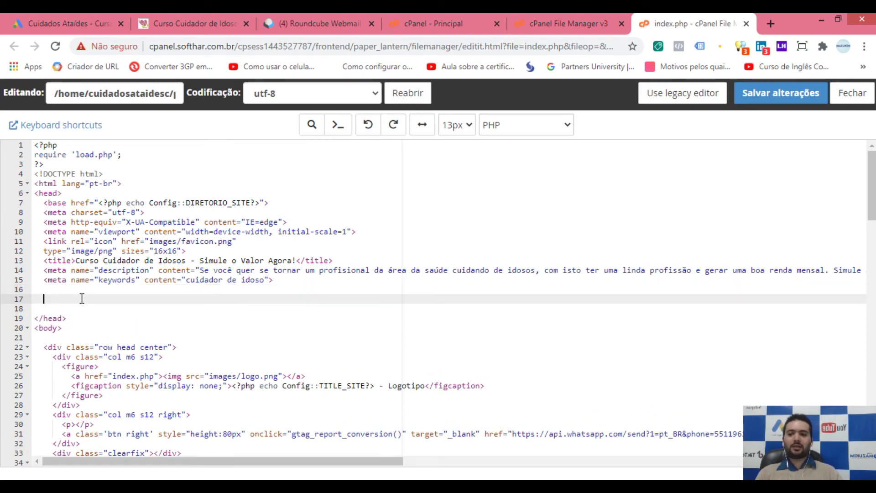
key(ctrl+v)
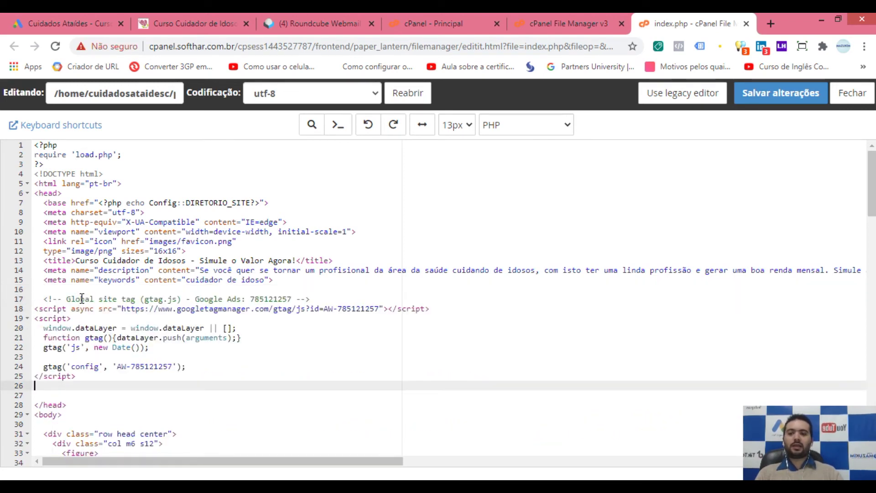
key(Return)
key(Return)
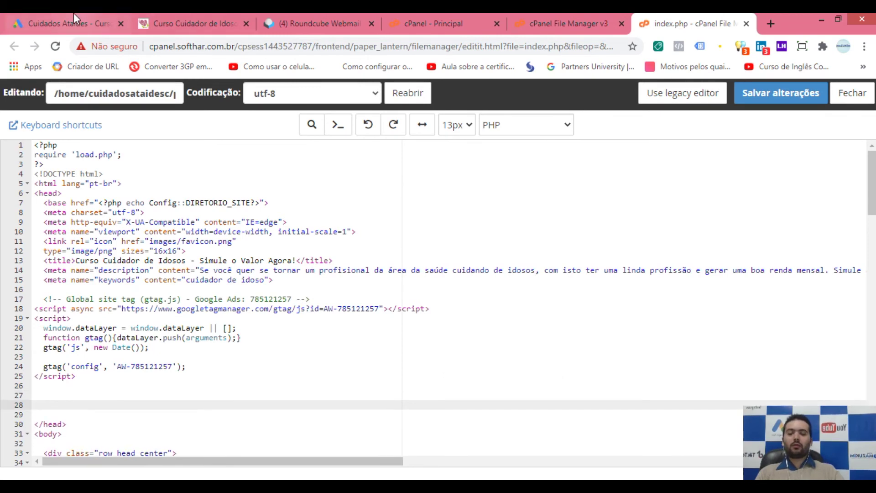
click(73, 12)
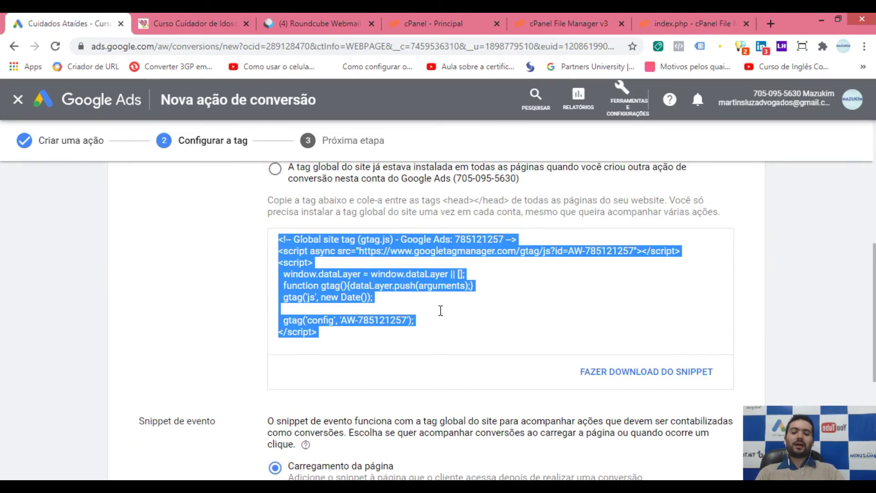
Step: Set the event snippet to track on click and test the simulator's WhatsApp button
scroll(440, 311, down, 4)
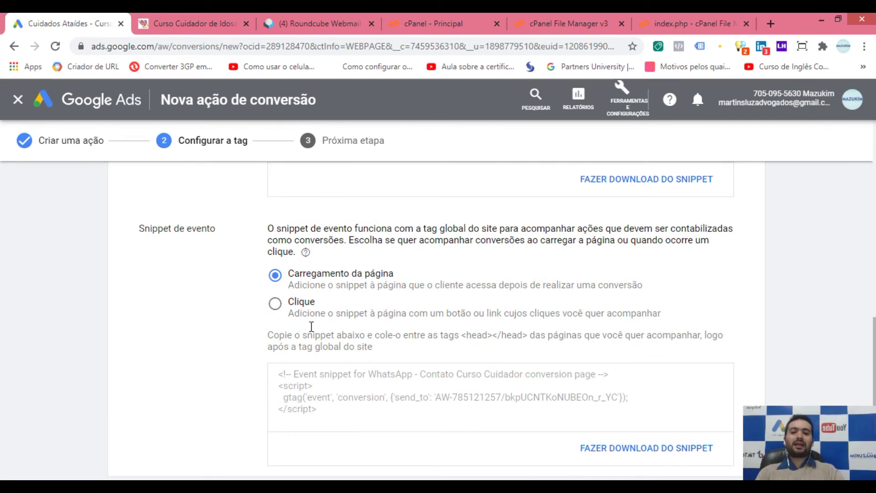
click(275, 304)
click(183, 23)
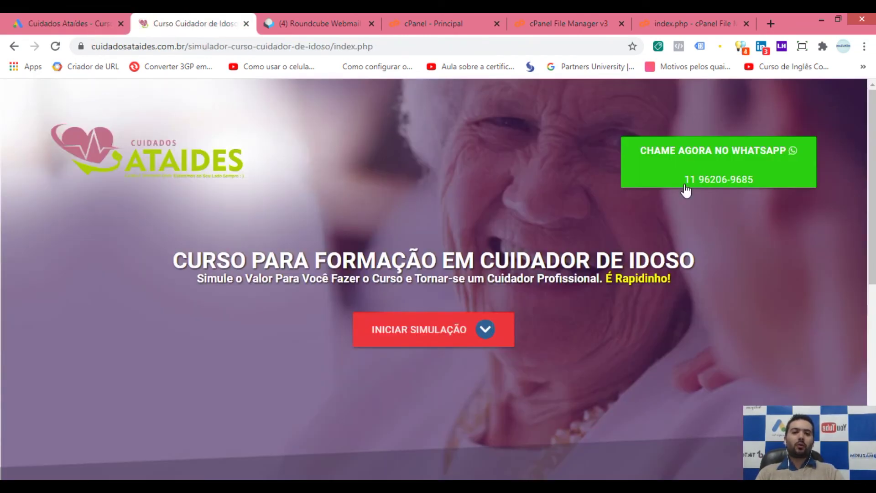
click(701, 168)
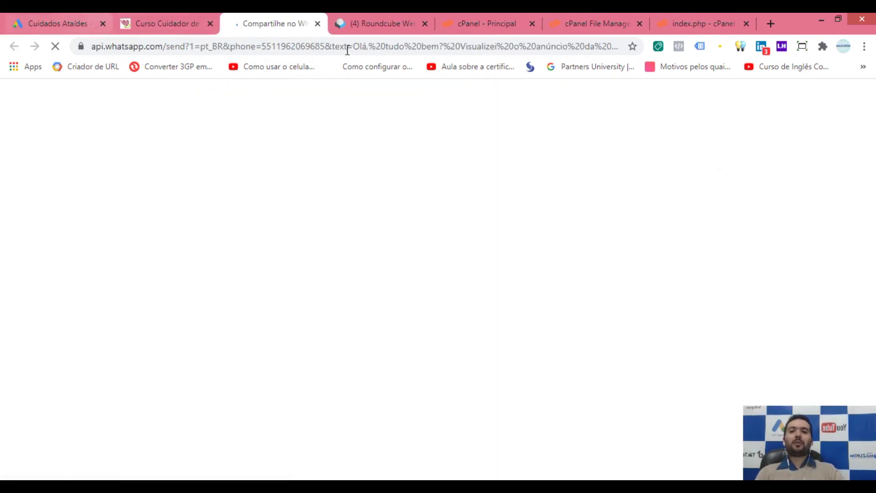
key(ctrl+w)
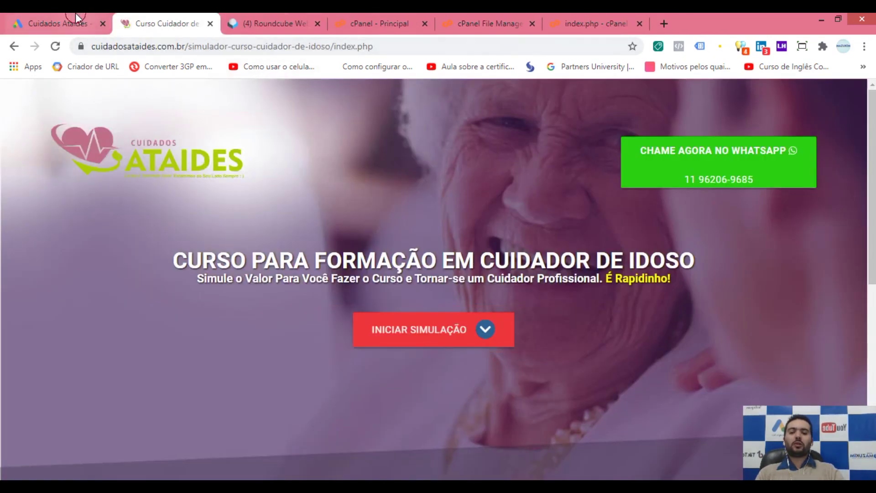
Step: Copy the click conversion snippet and place the cursor on empty line 28 of index.php
click(76, 17)
scroll(330, 322, down, 3)
click(310, 328)
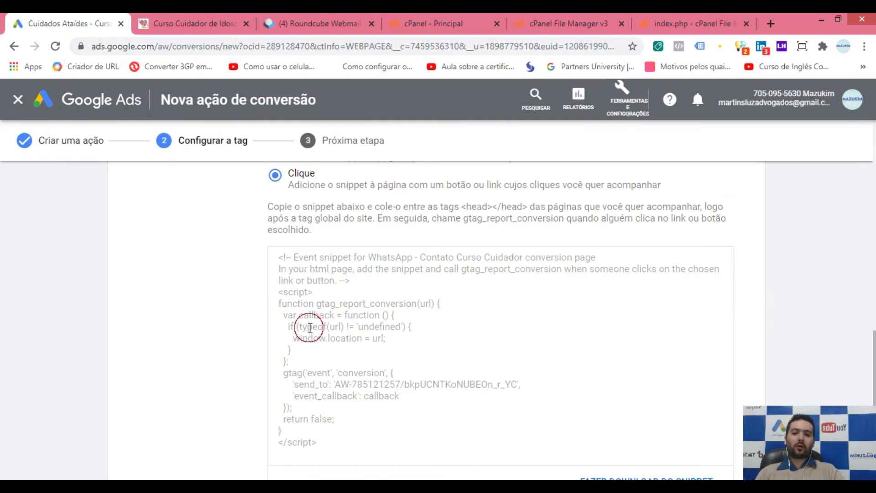
click(648, 23)
click(126, 395)
Step: Paste the click conversion snippet below the global site tag and save index.php
text(<!-- Event snippet for WhatsApp - Contato Curso Cuidador conversion page In your html page, add the snippet and call gtag_report_conversion when someone clicks on the chosen link or button. --> <script> function gtag_report_conversion(url) {   var callback = function () {     if (typeof(url) != 'undefined') {       window.location = url;     }   };   gtag('event', 'conversion', {       'send_to': 'AW-785121257/bkpUCNTKoNUBEOn_r_YC',       'event_callback': callback   });   return false; } </script>)
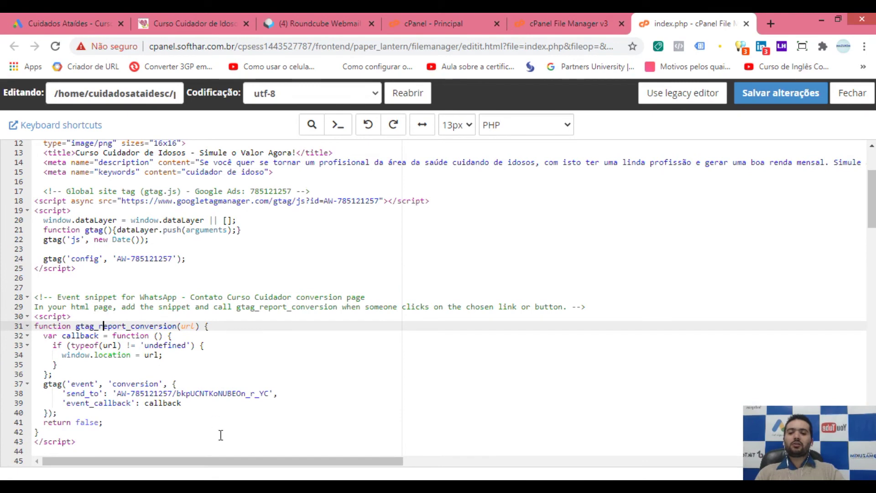
drag(145, 443, 8, 299)
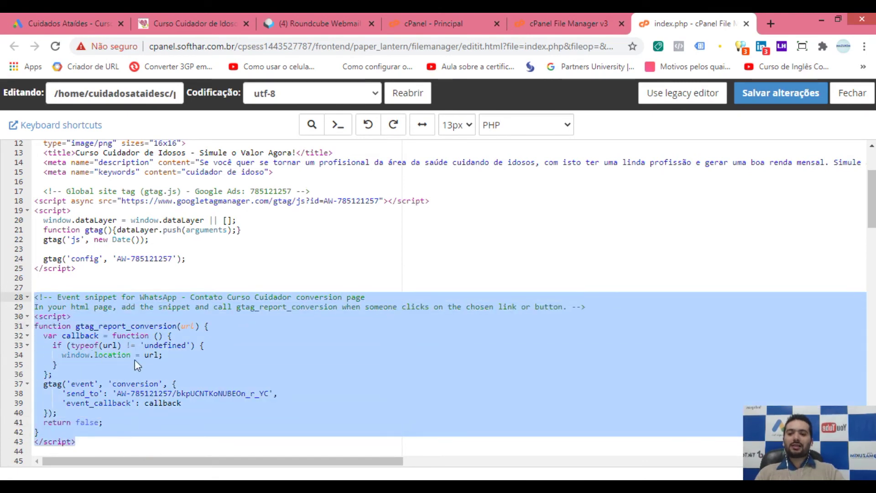
drag(105, 273, 28, 191)
click(115, 287)
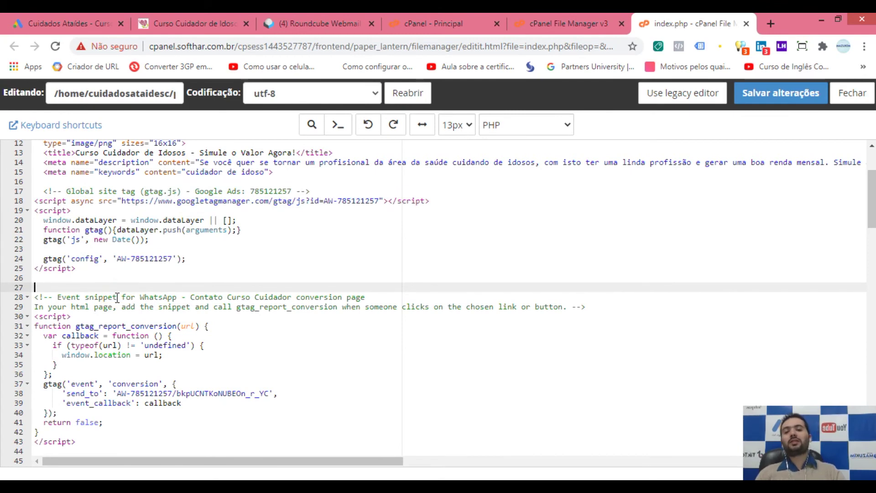
drag(45, 190, 93, 264)
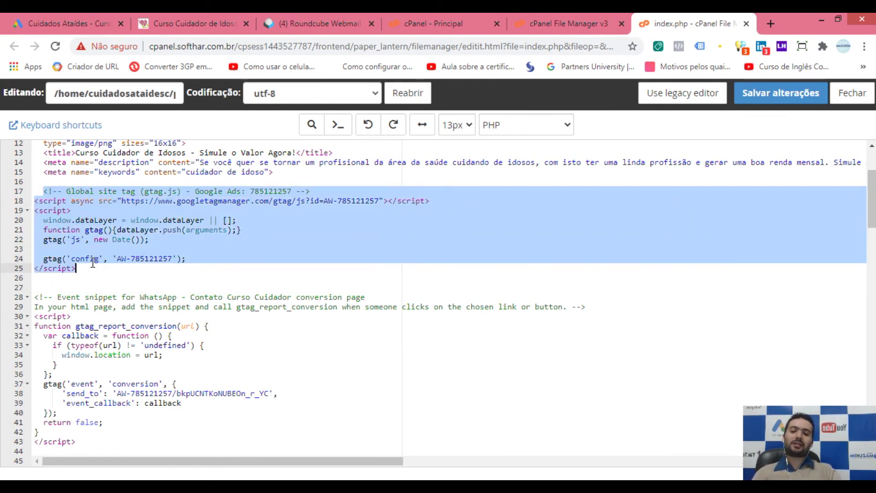
drag(38, 294, 103, 432)
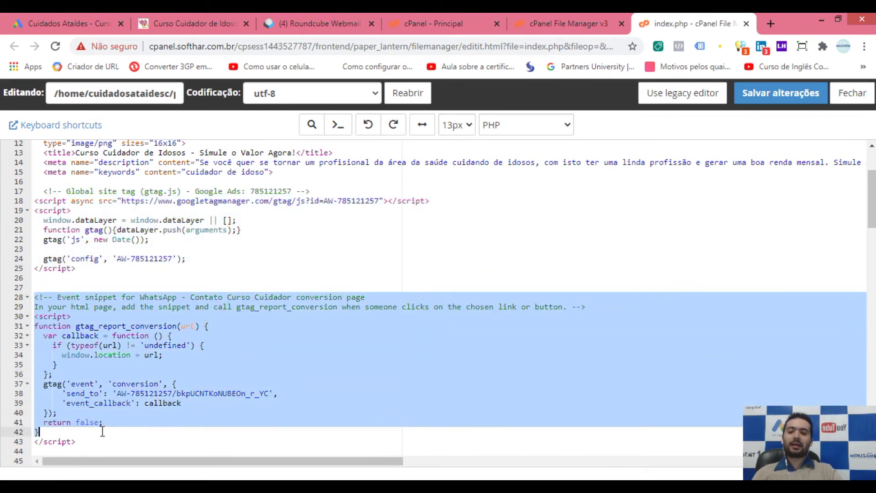
click(121, 413)
scroll(162, 374, down, 1)
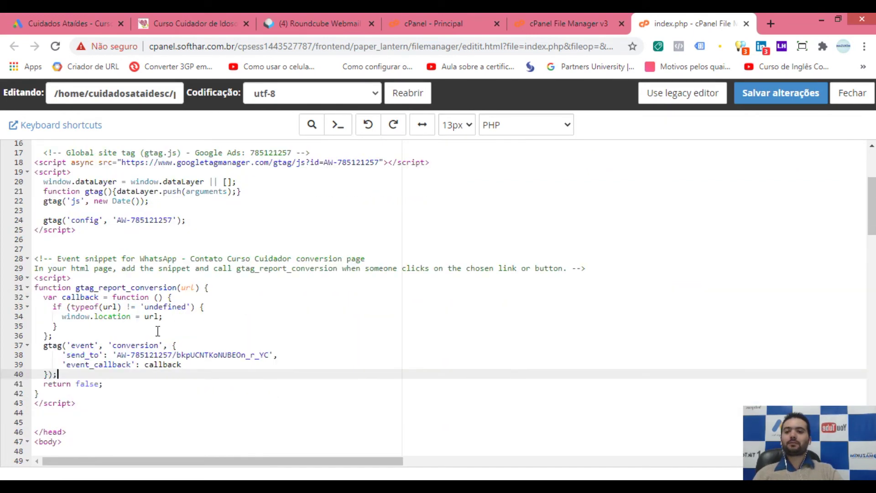
click(138, 329)
click(128, 391)
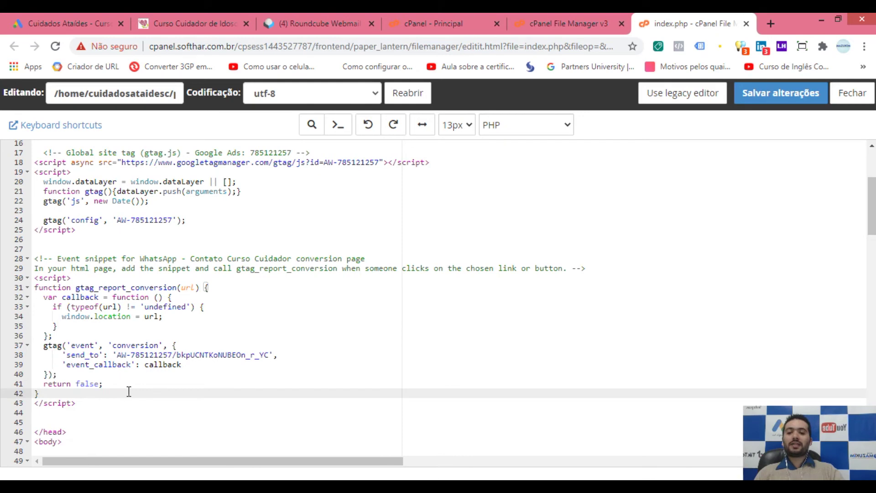
click(779, 94)
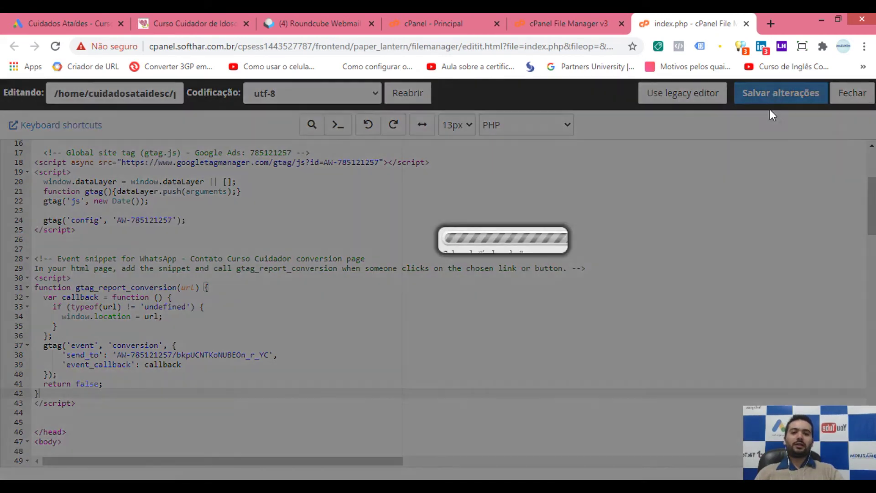
click(202, 375)
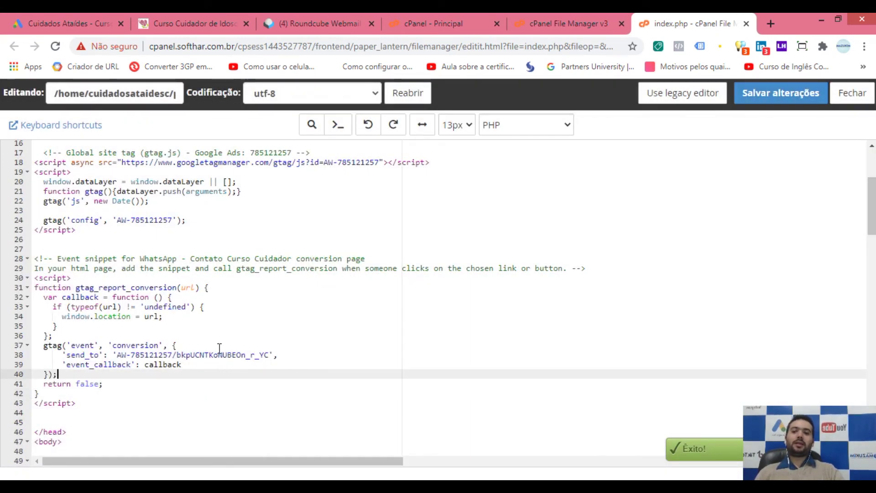
Step: Select gtag_report_conversion(url) on line 31 and bring the Notepad draft forward
click(57, 288)
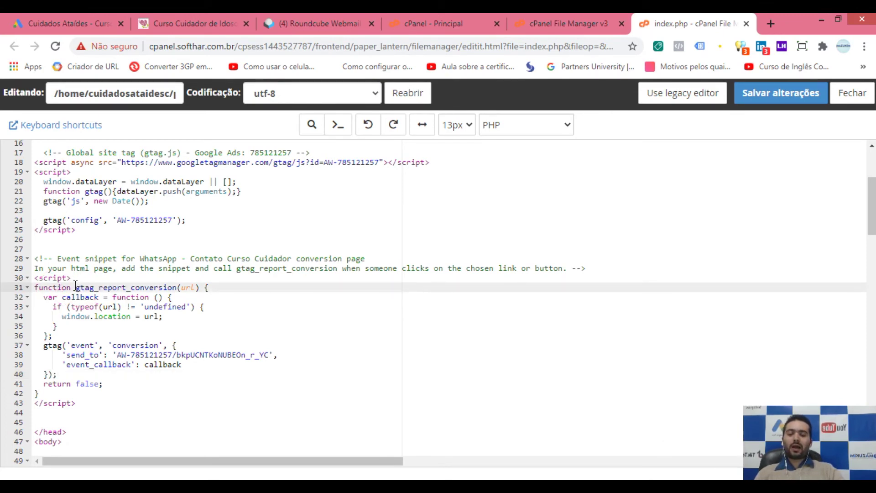
click(58, 287)
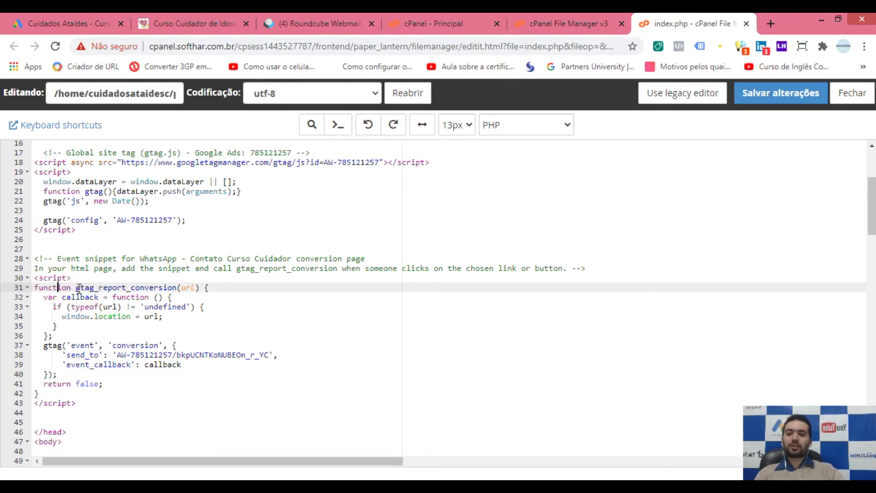
drag(76, 288, 180, 288)
click(183, 305)
drag(76, 287, 199, 285)
key(ctrl+c)
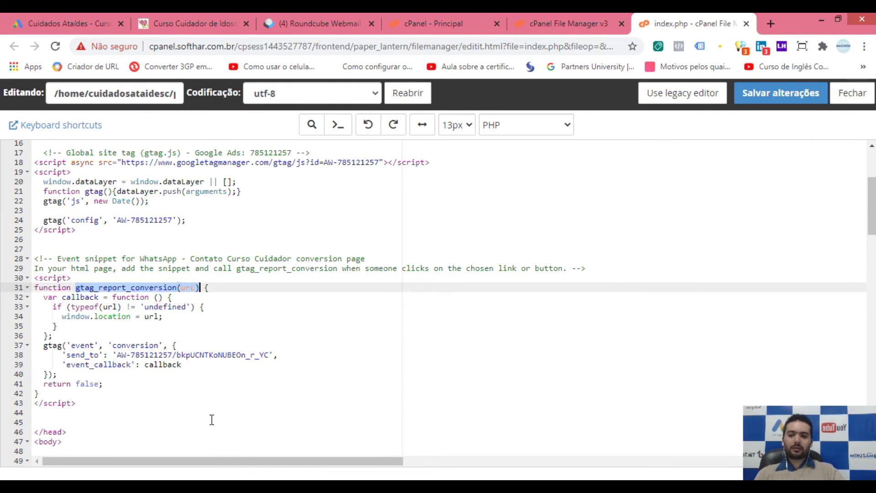
click(199, 477)
click(296, 233)
Step: Replace the Notepad text with gtag_report_conversion(url) and set its font size to 20
key(ctrl+a)
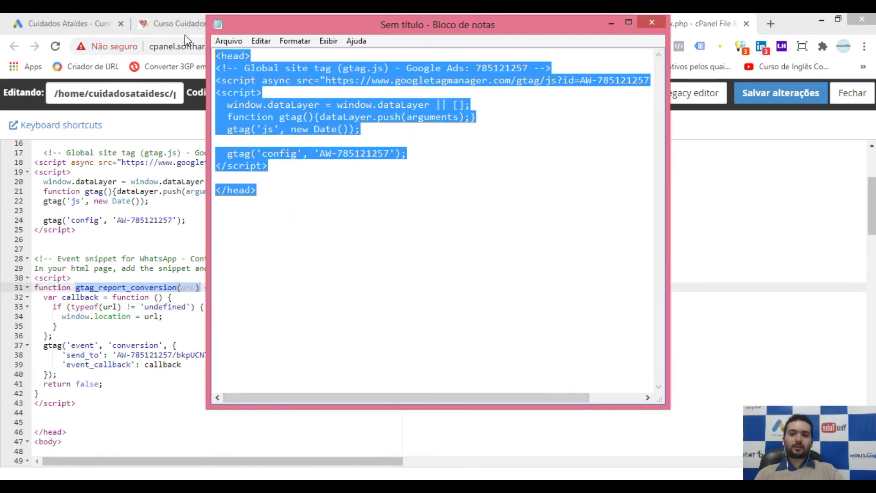
key(ctrl+v)
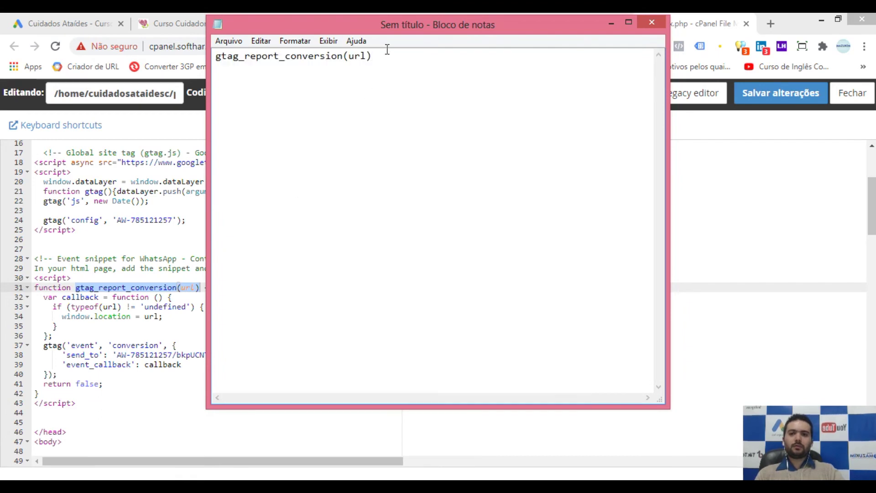
key(ctrl+a)
click(294, 40)
click(303, 67)
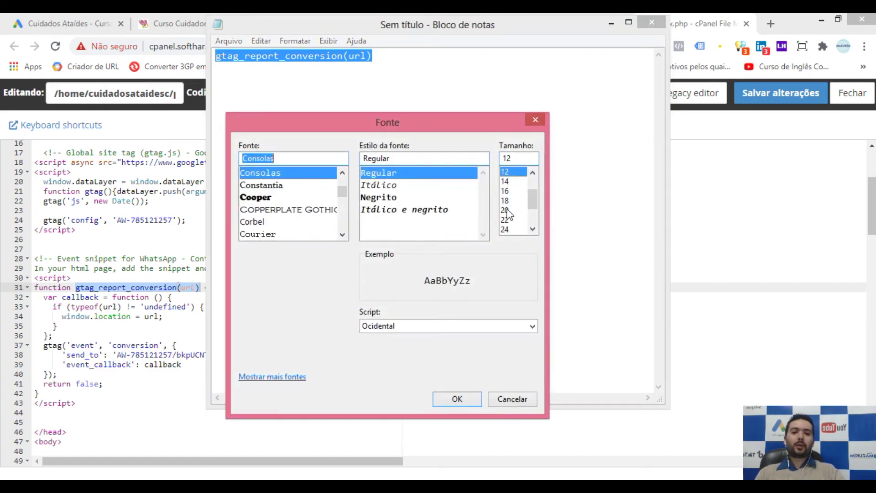
click(506, 211)
click(452, 399)
click(479, 95)
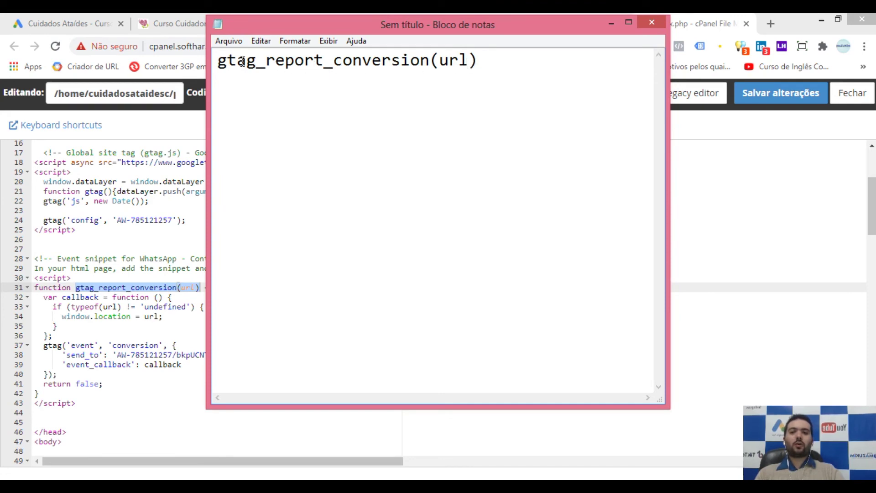
Step: Delete the url argument to leave gtag_report_conversion(), then reselect line 31 in index.php
drag(493, 62, 200, 60)
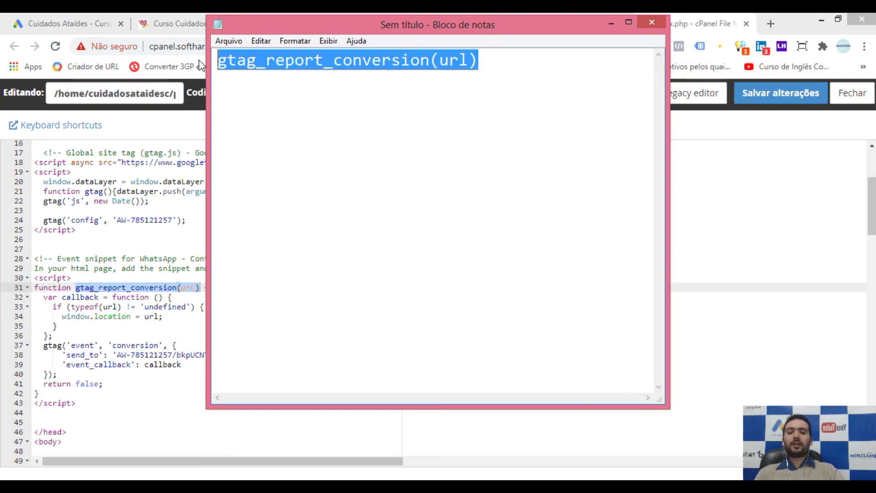
click(366, 101)
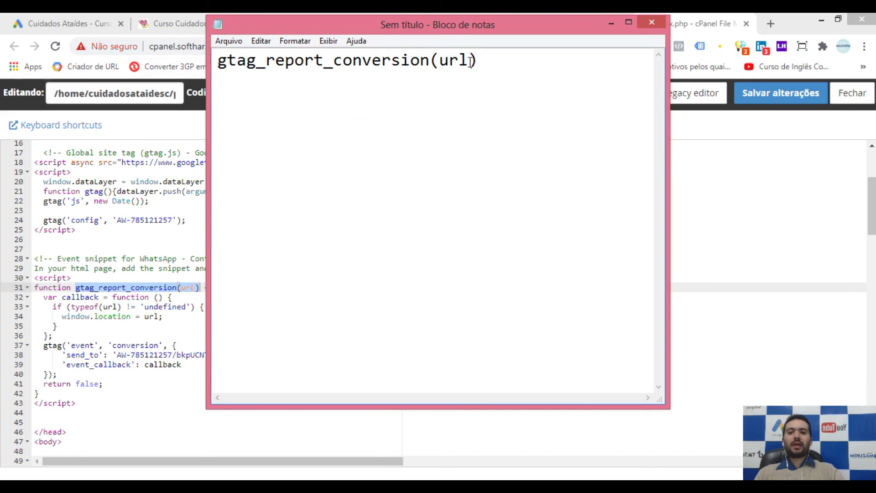
drag(469, 60, 438, 63)
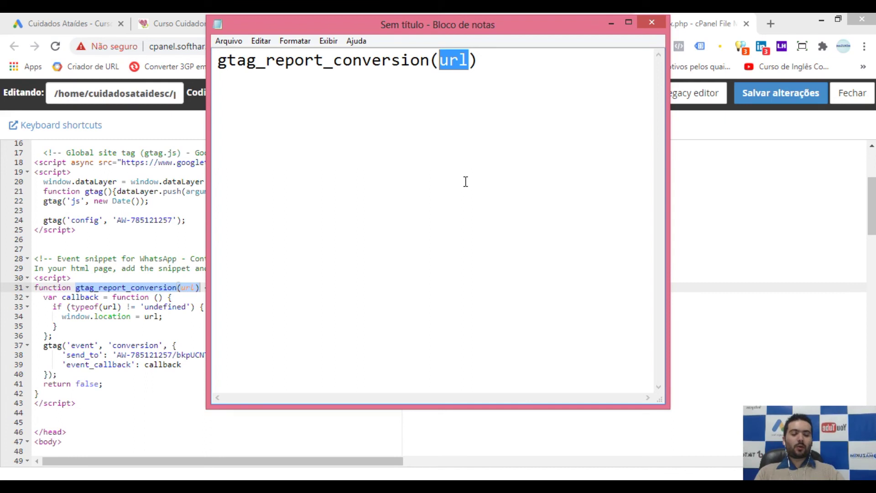
key(Delete)
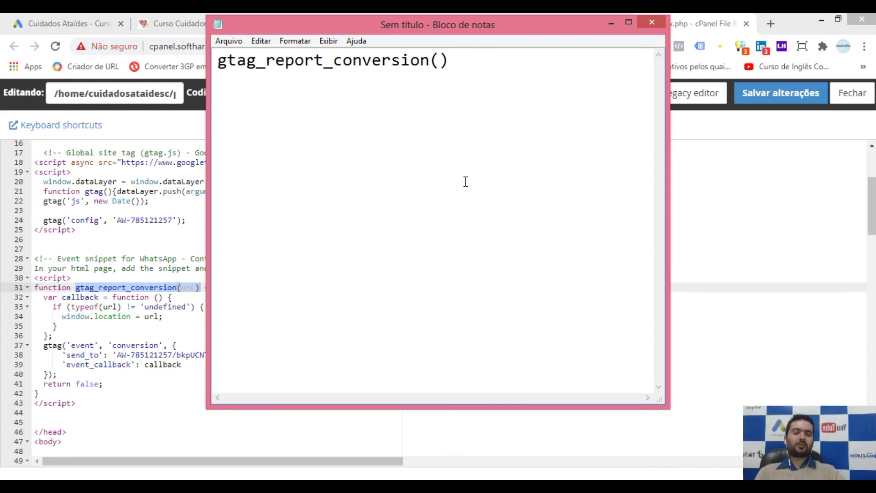
click(459, 104)
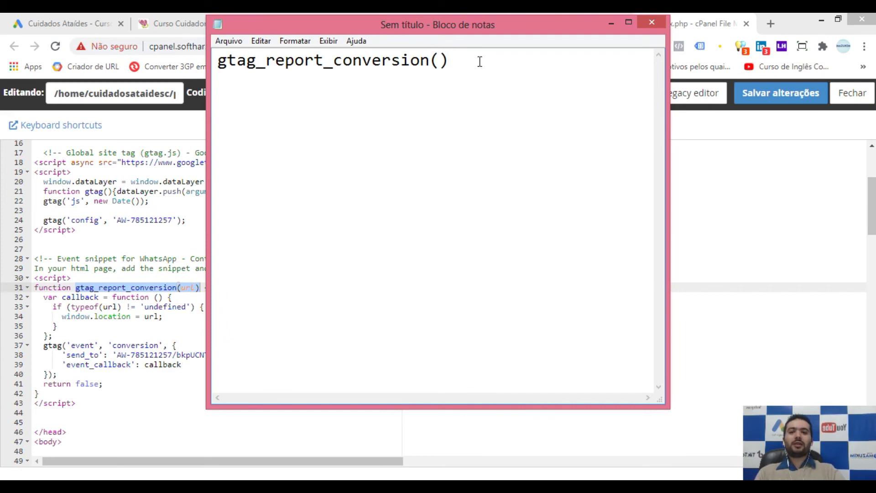
click(169, 288)
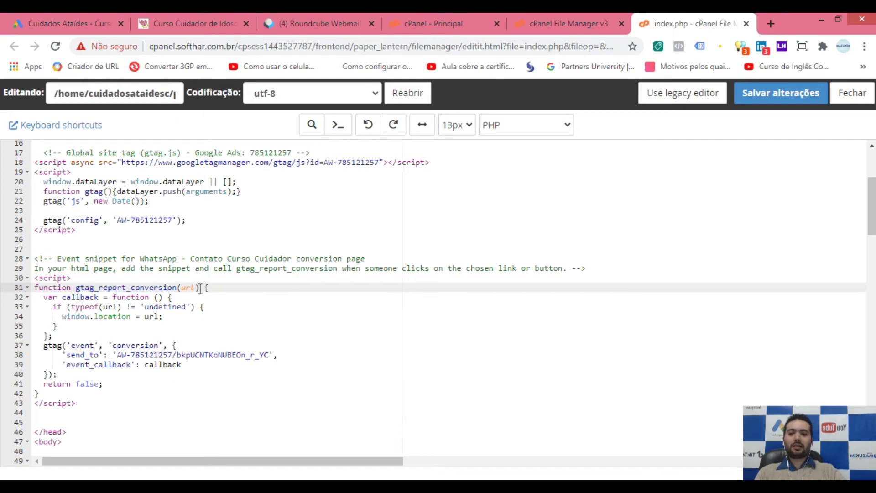
drag(199, 289, 81, 289)
Step: Compare the snippet's function call, select gtag_report_conversion() in Notepad, and check the simulator's WhatsApp button
click(69, 24)
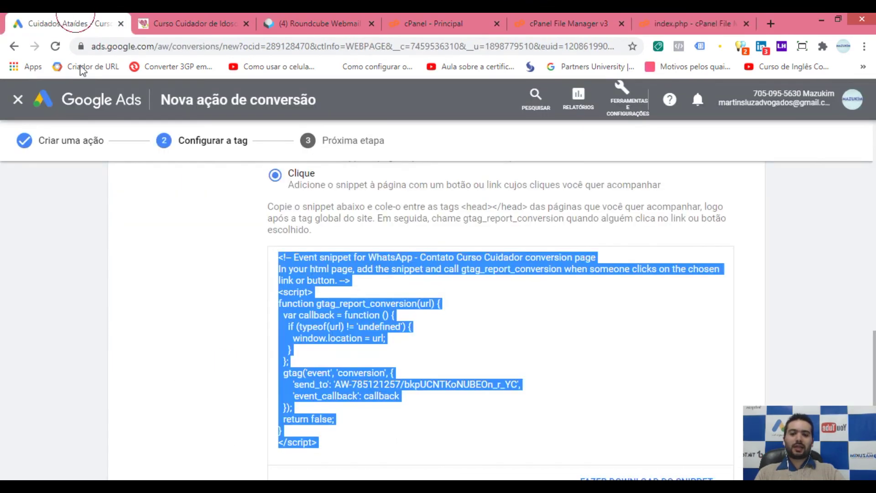
click(428, 309)
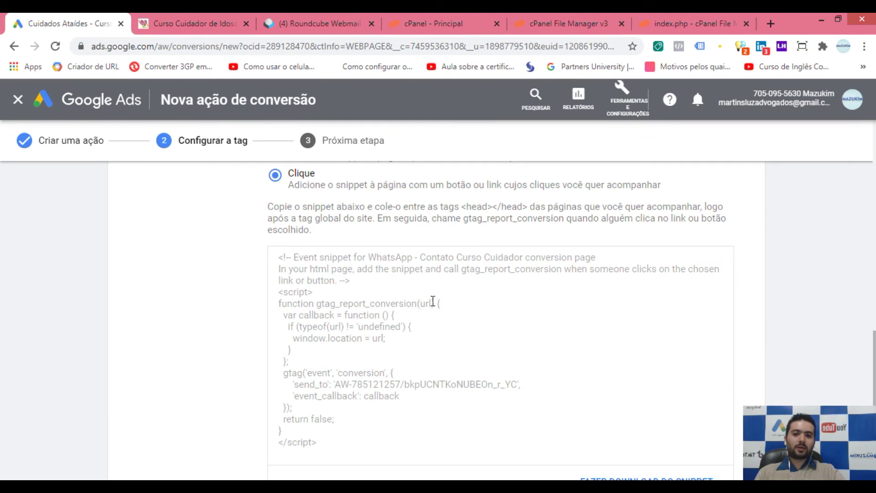
drag(438, 302, 317, 303)
click(439, 304)
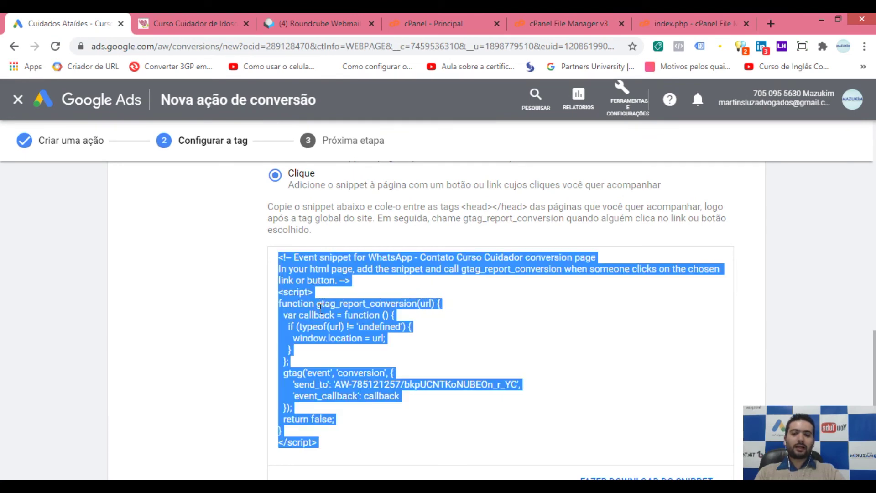
click(159, 323)
drag(469, 61, 214, 63)
key(ctrl+c)
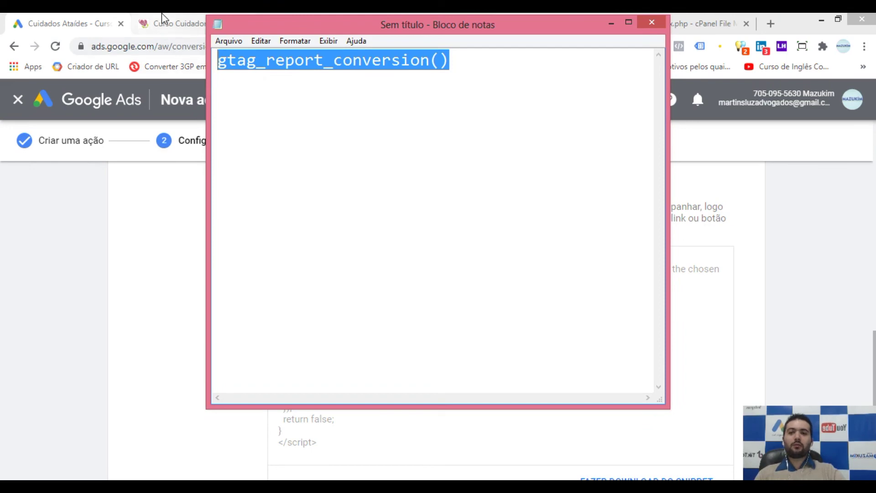
click(165, 23)
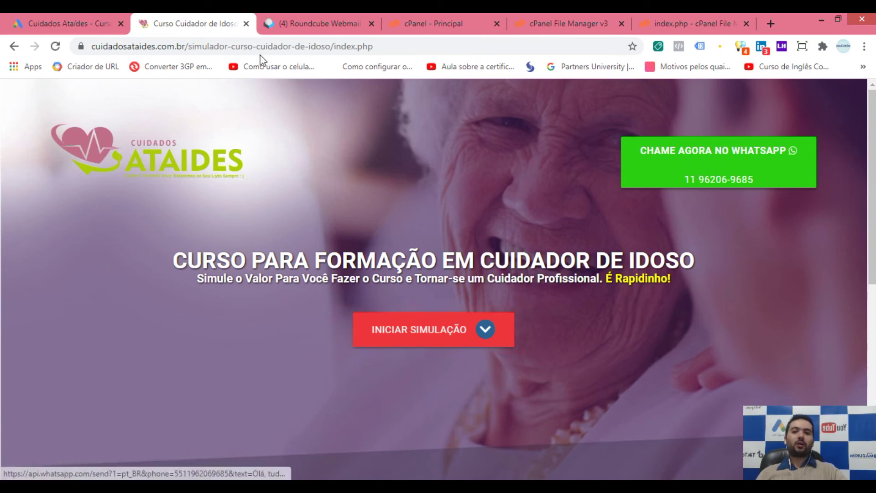
click(701, 26)
Step: Search the index.php code for 'chame' to find the WhatsApp link on line 58
click(306, 130)
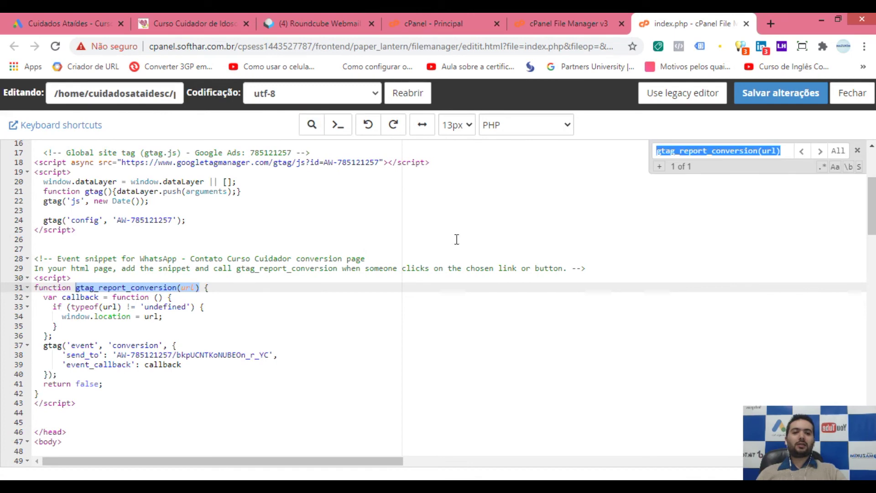
text(chame)
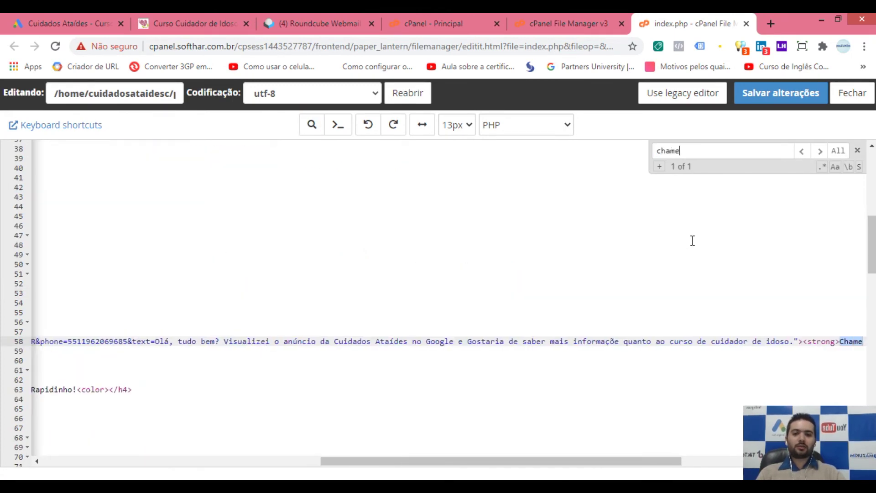
drag(620, 462, 735, 462)
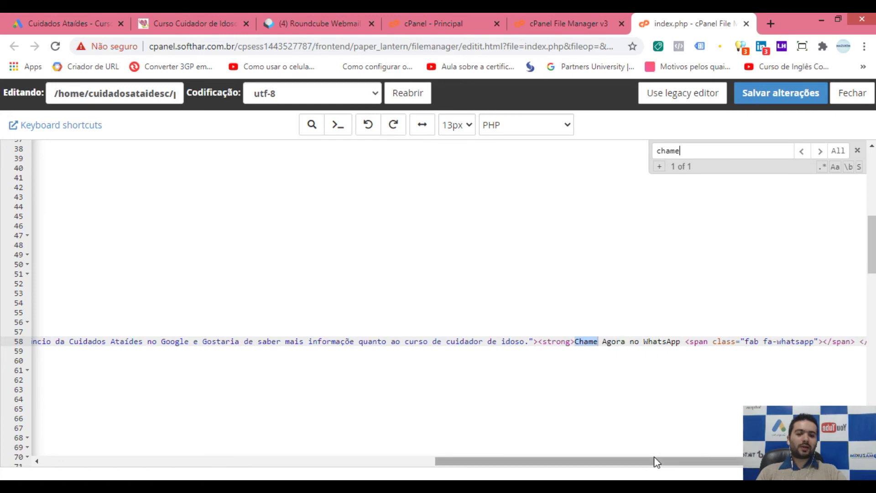
drag(658, 461, 305, 456)
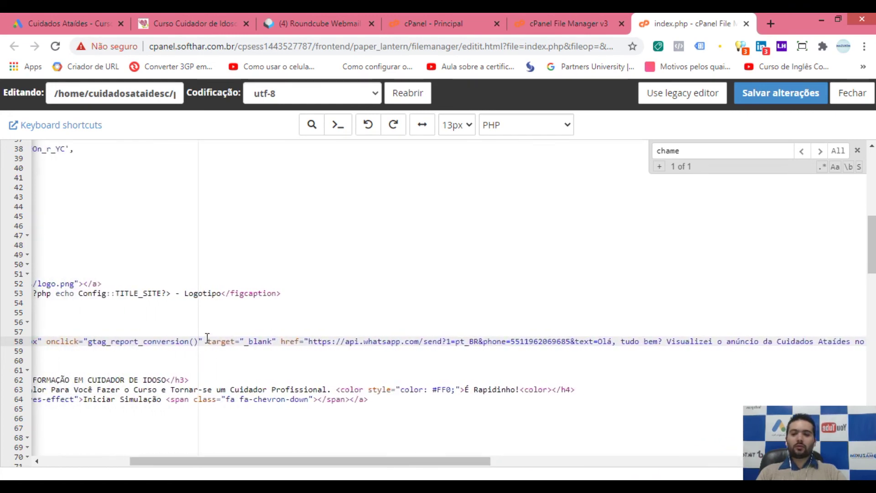
drag(291, 457, 228, 454)
drag(349, 341, 204, 343)
Step: Remove the existing onclick call from line 58 and place the cursor before class in the link tag
key(BackSpace)
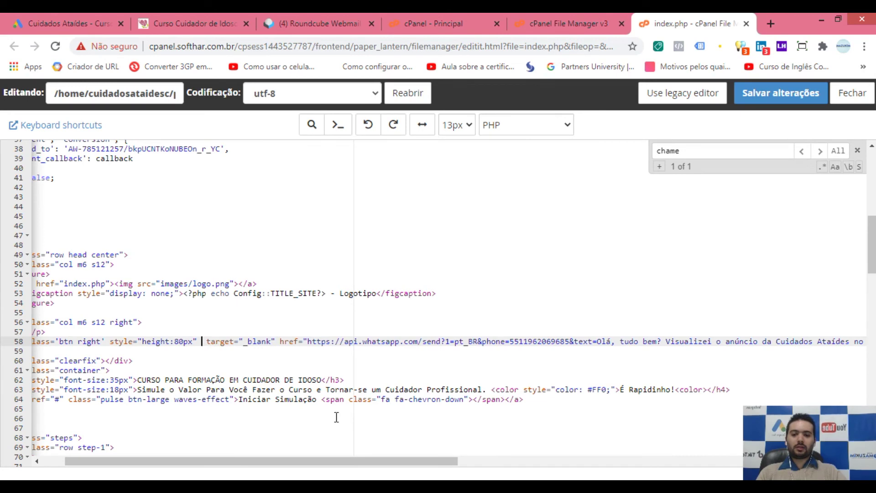
drag(366, 459, 343, 458)
drag(62, 342, 610, 341)
drag(669, 342, 855, 343)
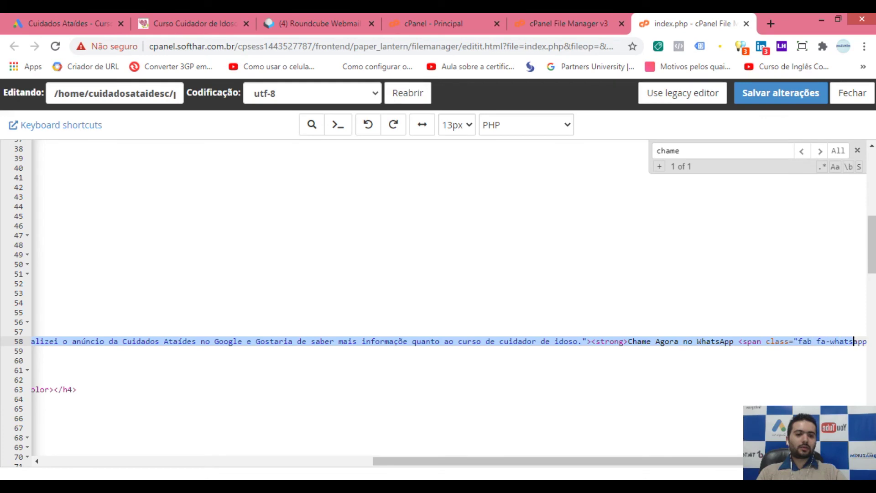
scroll(851, 349, right, 4)
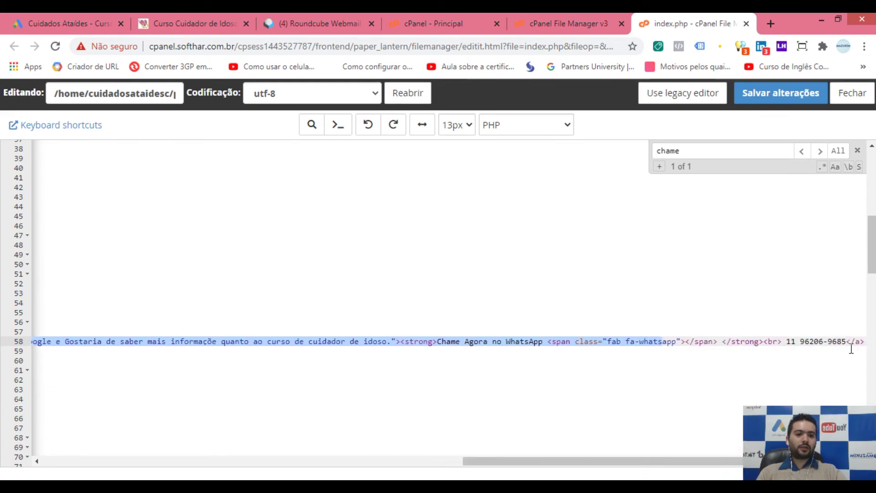
click(857, 341)
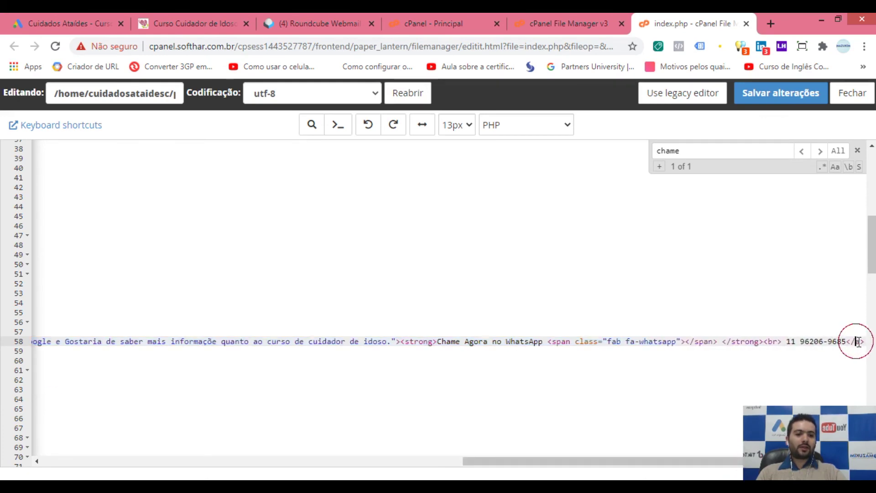
key(Left)
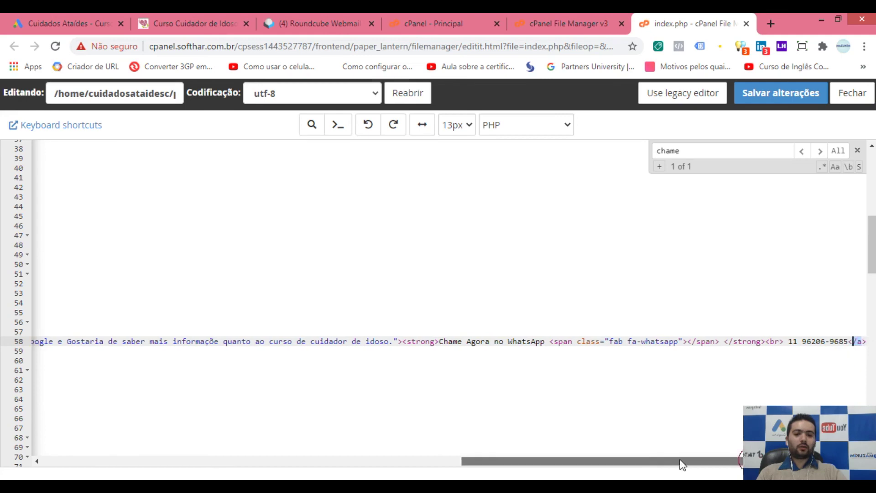
drag(735, 462, 327, 462)
click(69, 342)
double_click(69, 342)
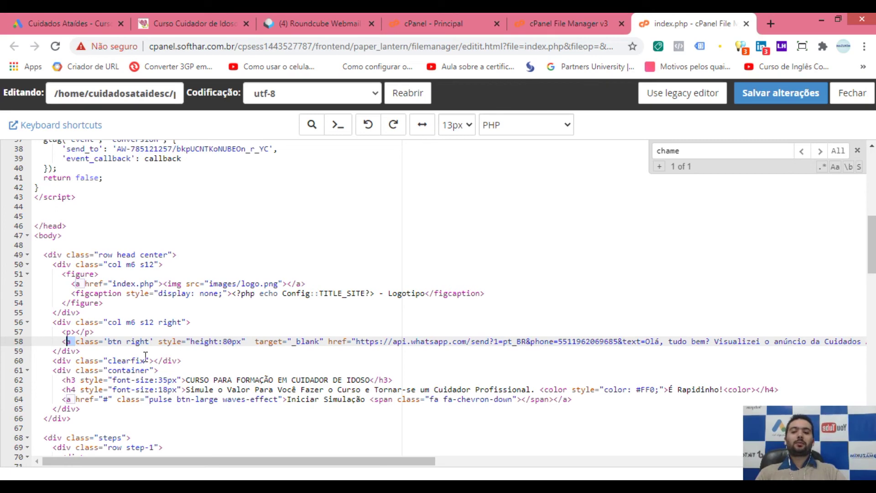
click(75, 341)
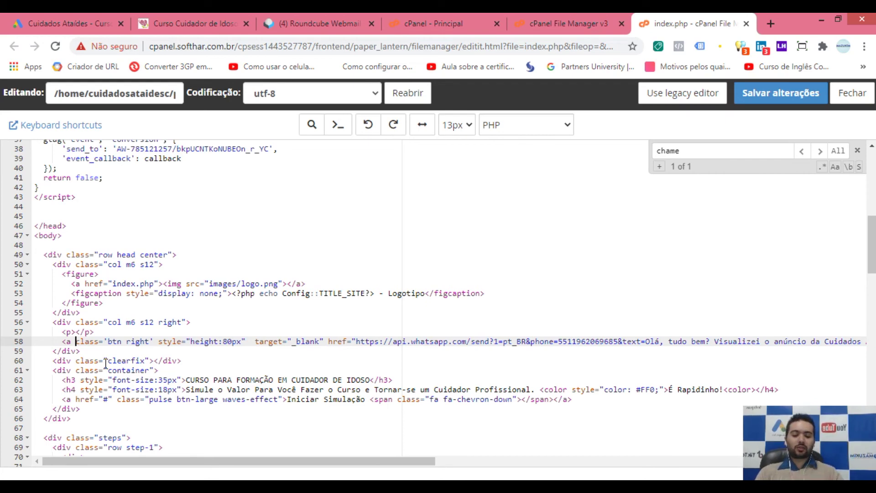
Step: Add onclick="gtag_report_conversion()" to the WhatsApp link on line 58 of index.php
text(onclick)
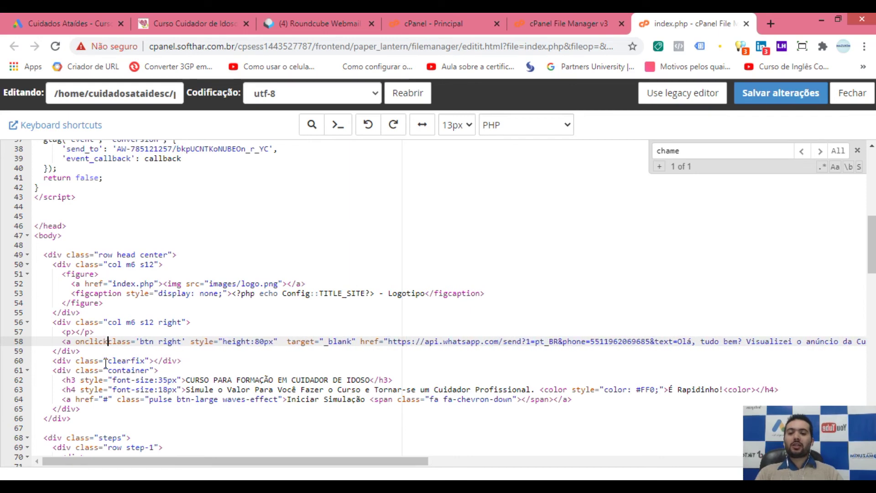
text(=")
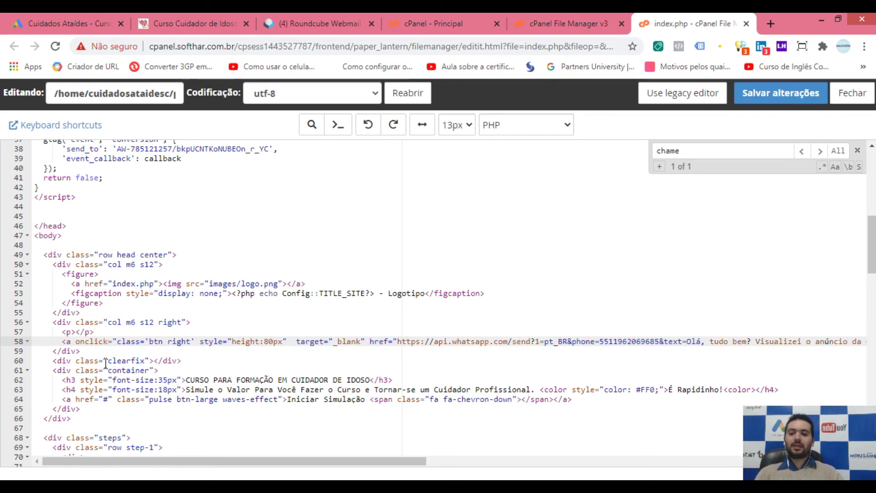
key(ctrl+v)
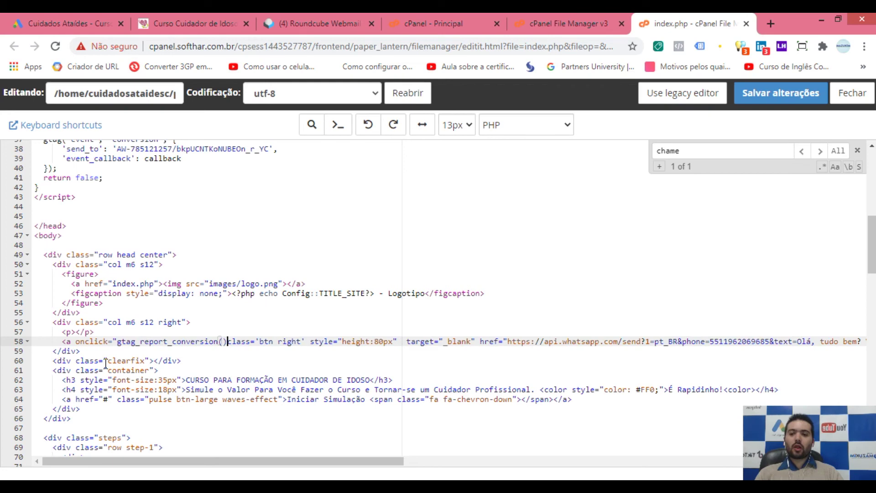
text(")
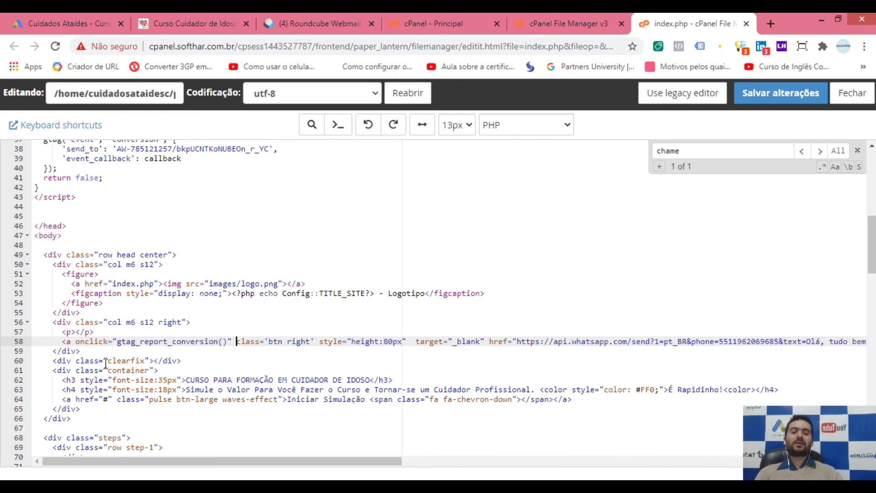
Step: Copy the new onclick attribute into the notes window, replacing its old text
drag(232, 342, 76, 343)
key(ctrl+c)
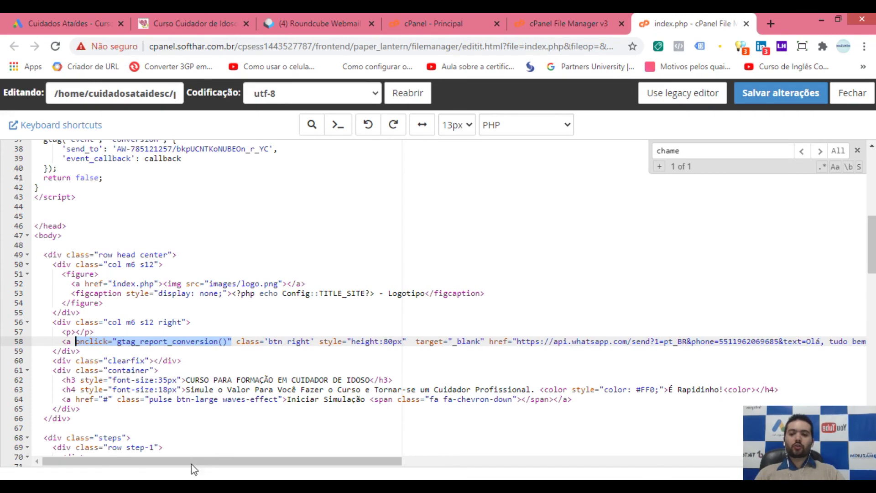
key(alt+Tab)
click(413, 180)
key(ctrl+a)
key(ctrl+v)
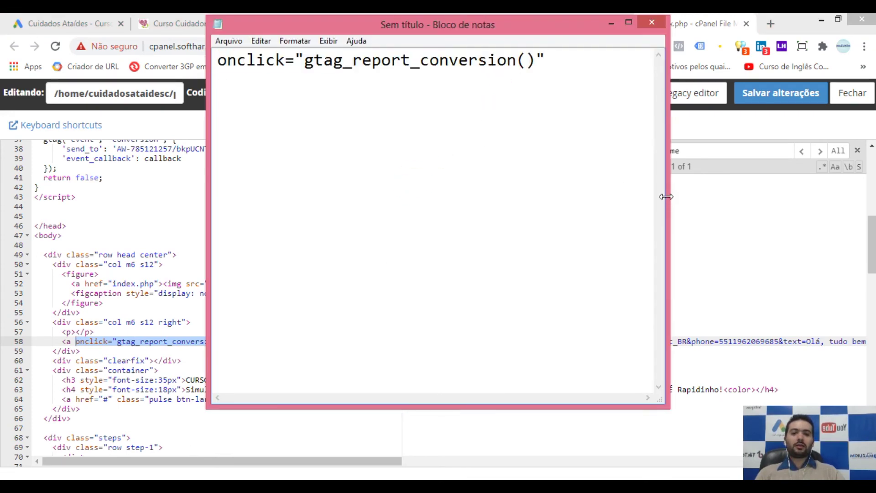
drag(666, 196, 723, 196)
click(284, 66)
drag(284, 65, 519, 58)
click(254, 92)
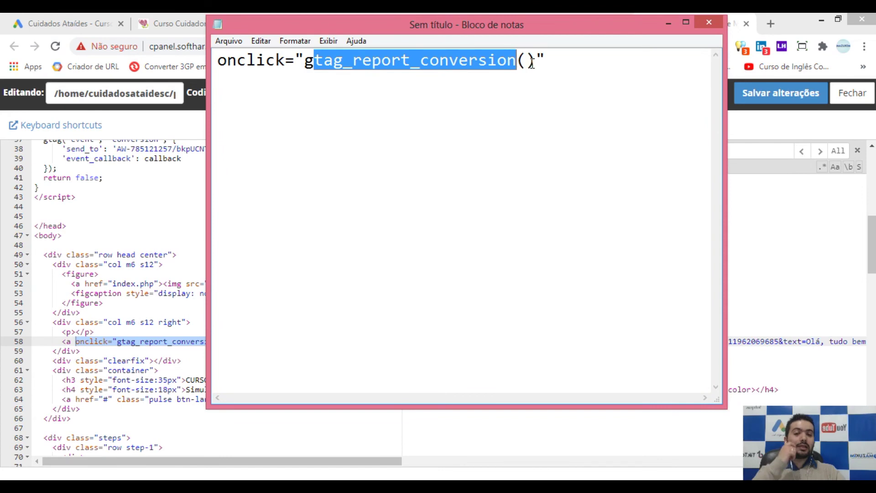
click(522, 103)
Step: Check the link's call against the gtag_report_conversion function on line 31, then save index.php
click(192, 332)
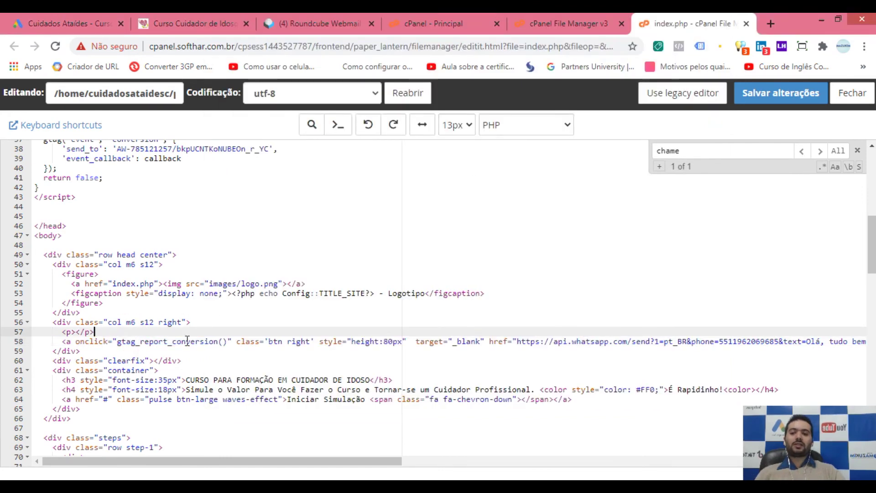
click(75, 341)
double_click(137, 342)
scroll(201, 329, up, 6)
scroll(137, 319, down, 2)
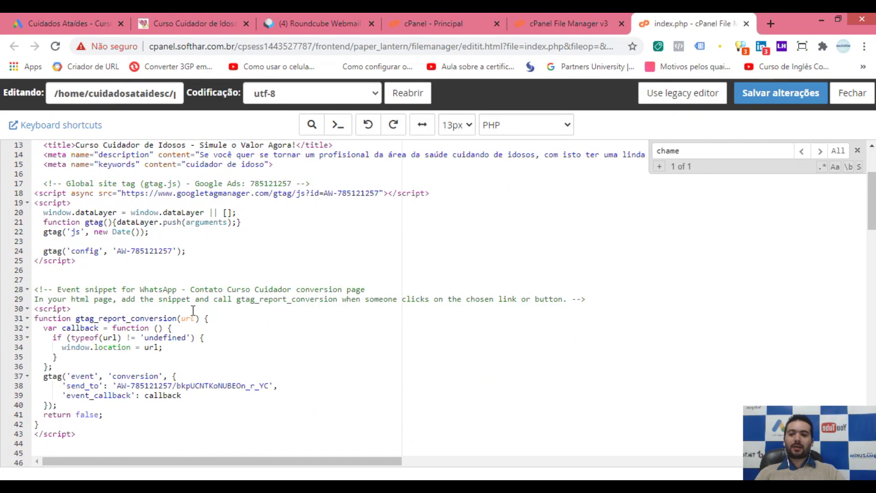
double_click(89, 318)
click(163, 328)
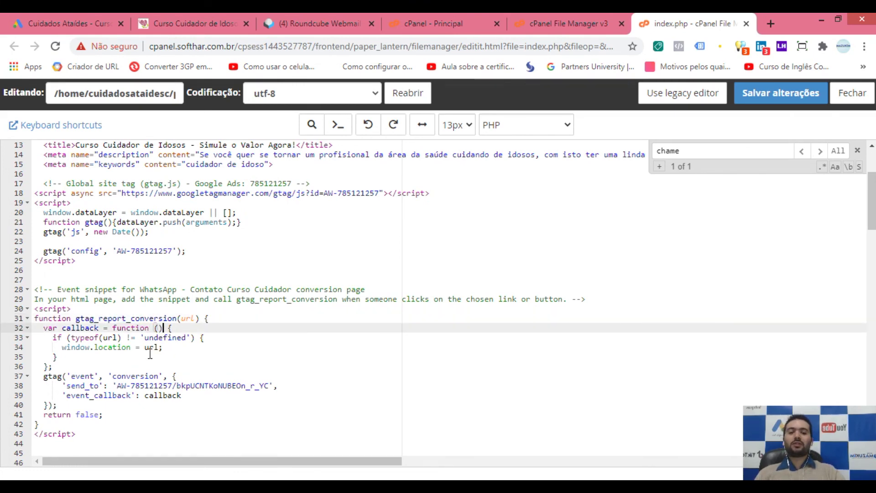
scroll(191, 356, down, 10)
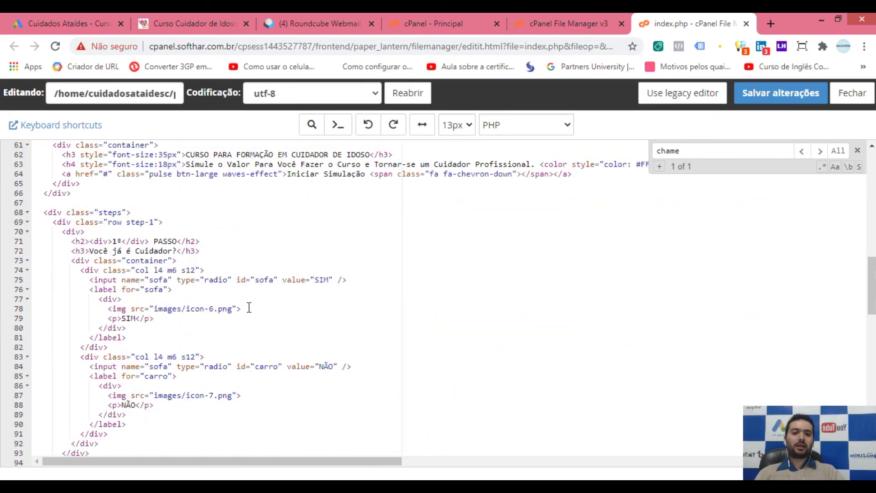
scroll(635, 223, up, 3)
click(780, 96)
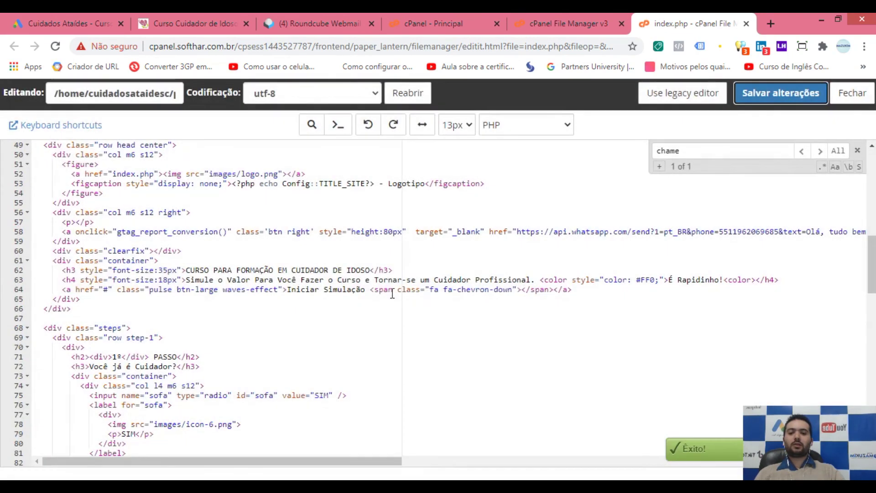
click(346, 289)
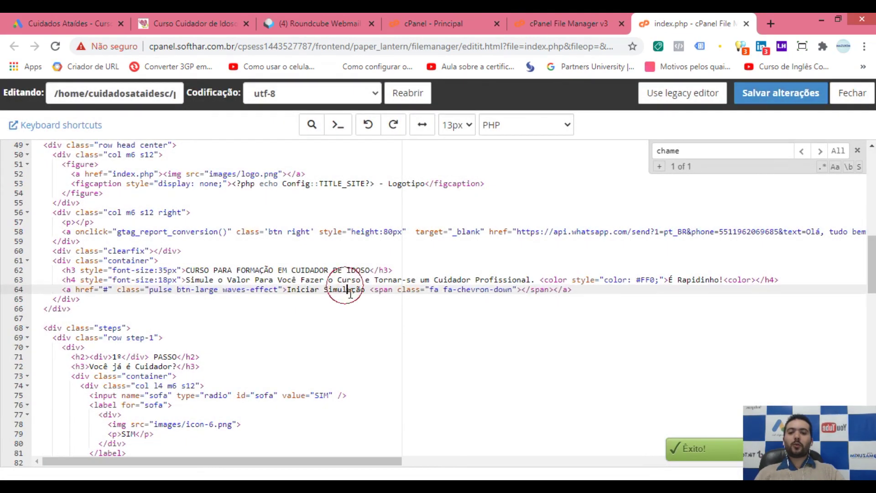
click(753, 100)
Step: Return to the Google Ads conversion setup and advance to its final step
click(73, 24)
scroll(250, 279, down, 3)
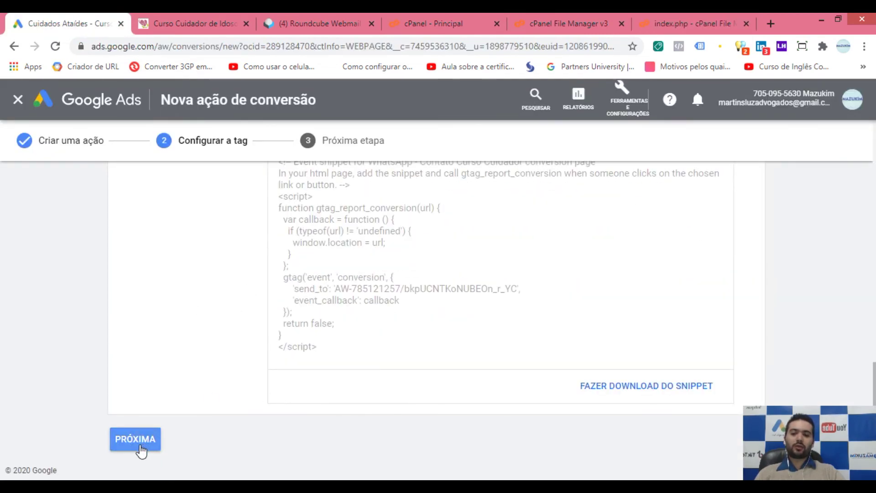
click(135, 440)
Step: Finish the WhatsApp conversion action, view the Campanhas page, and go back to PowerPoint
click(141, 398)
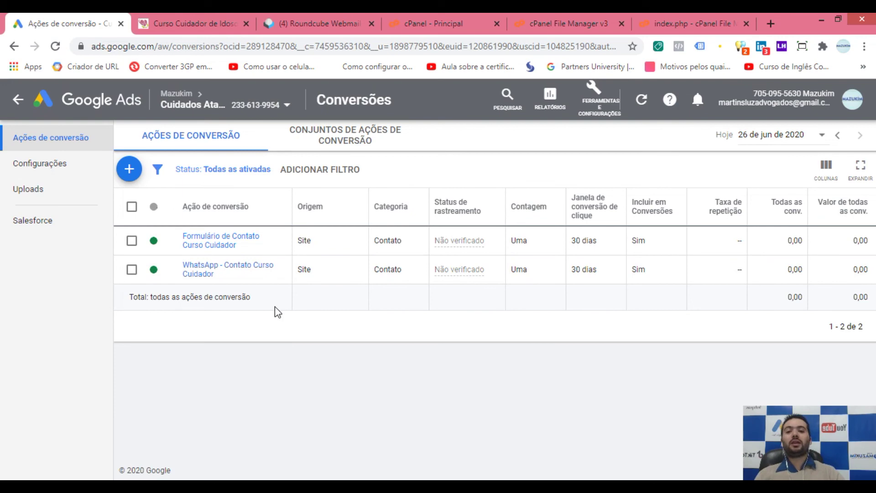
key(g)
key(c)
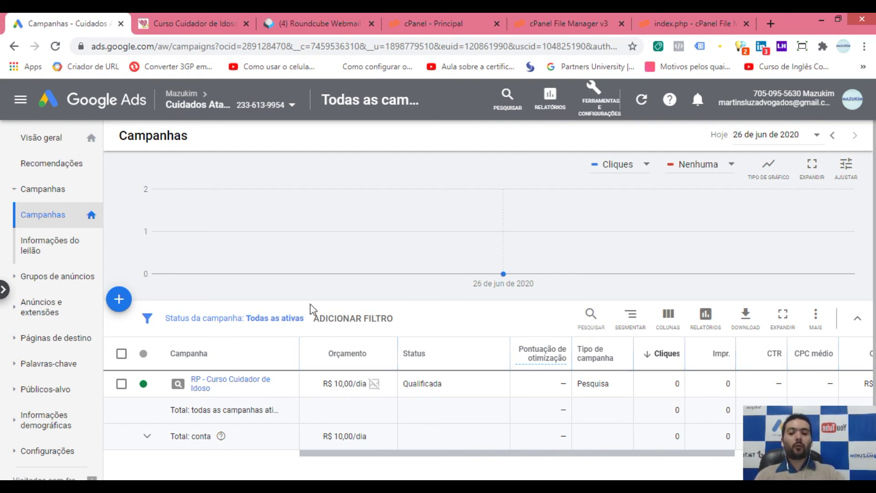
click(405, 137)
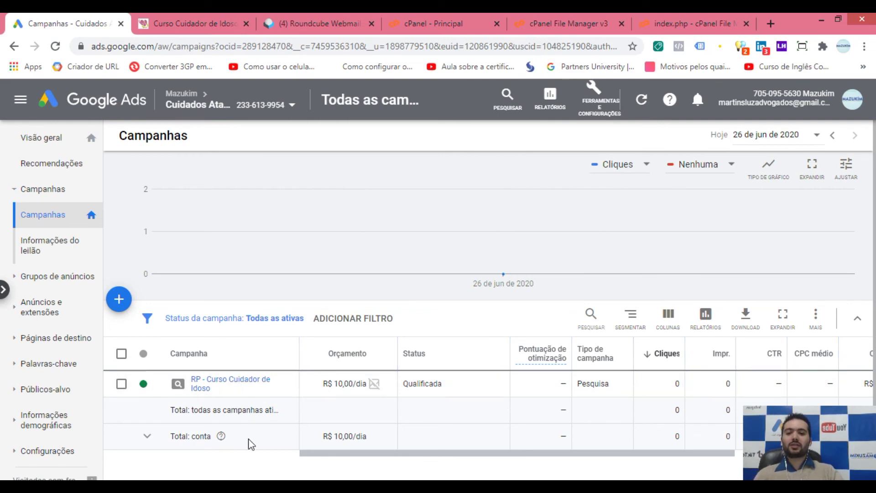
key(alt+Tab)
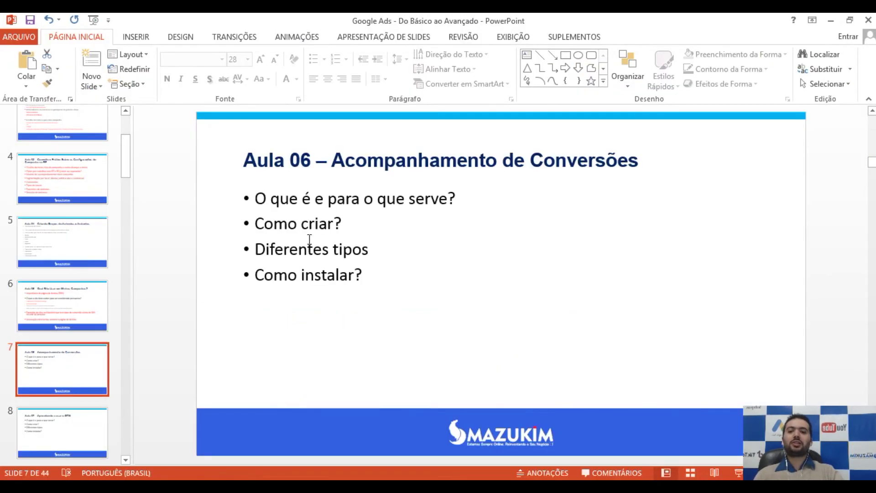
Step: Colour slide 7's bullet 'O que é e para o que serve?' red and save the presentation
click(318, 201)
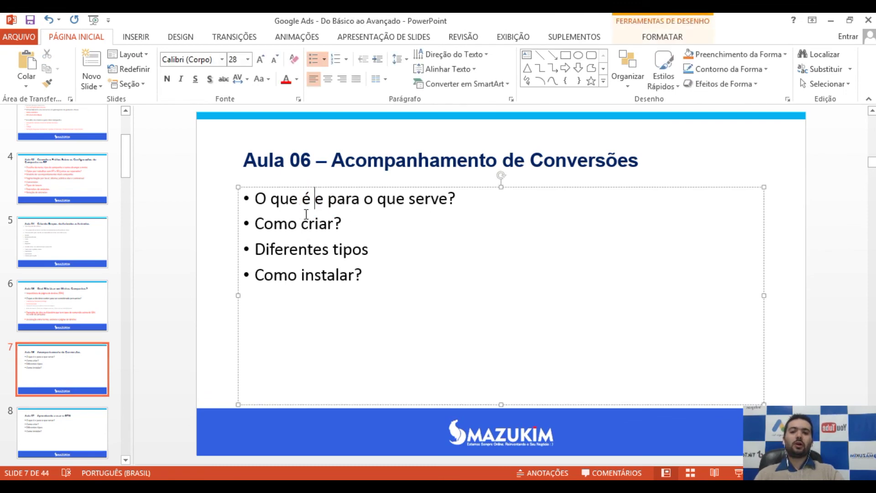
drag(459, 199, 251, 200)
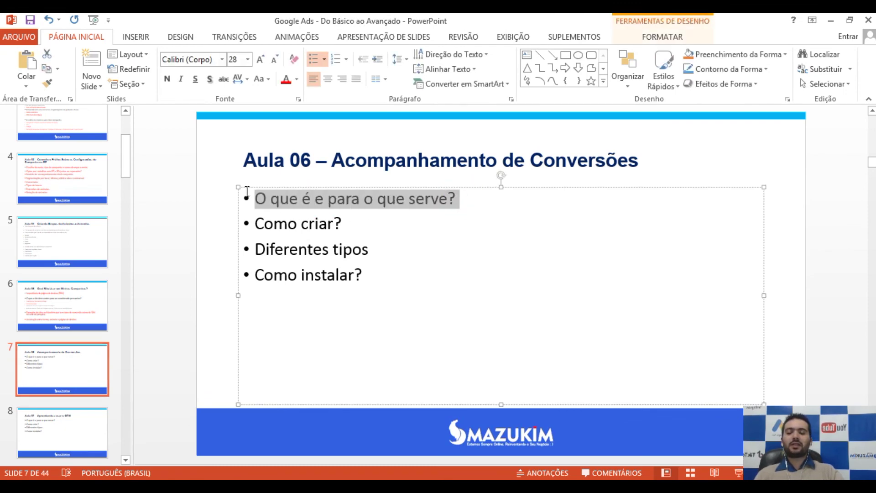
click(286, 79)
key(ctrl+s)
click(356, 227)
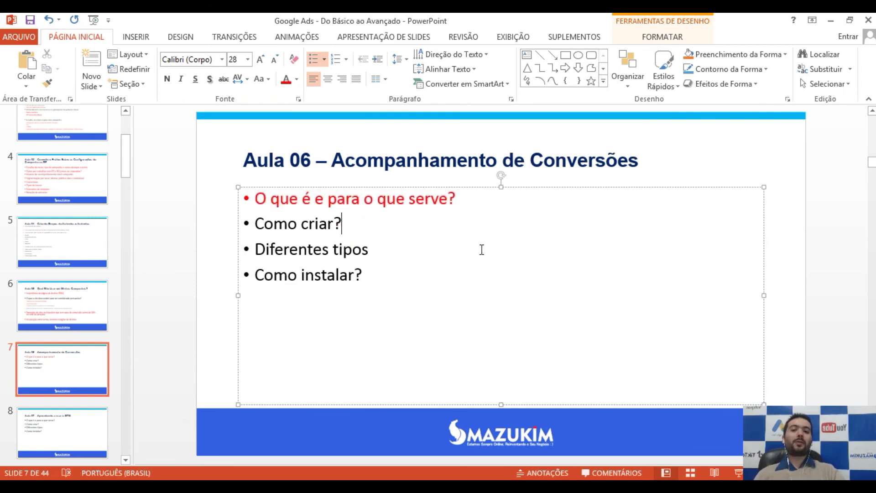